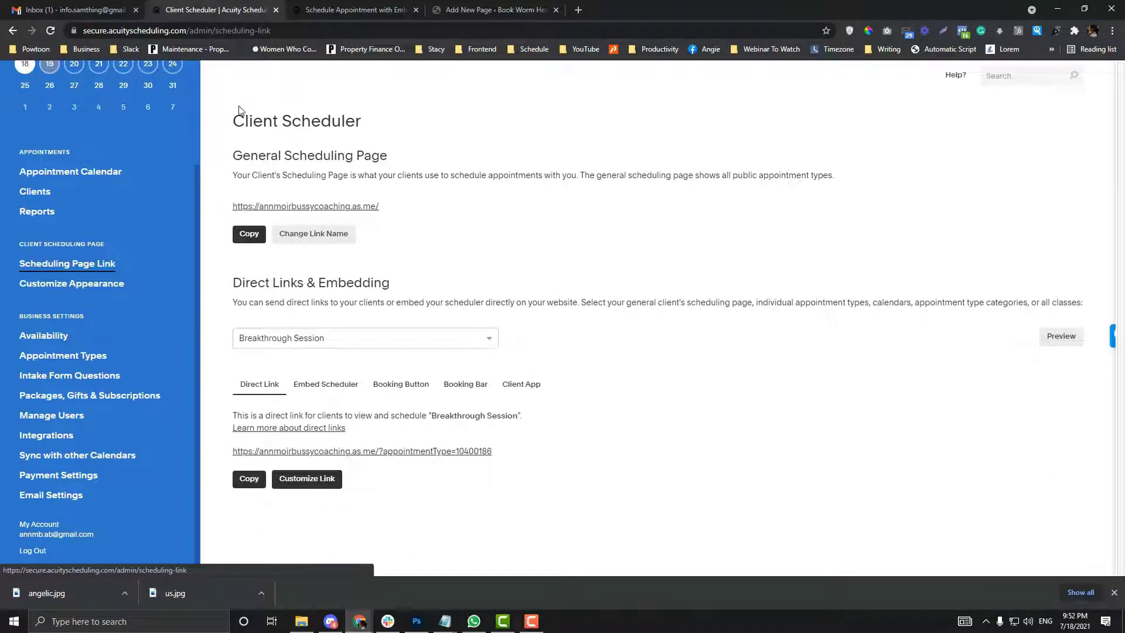
pyautogui.moveTo(239, 110); pyautogui.dragTo(477, 234)
pyautogui.moveTo(236, 151); pyautogui.dragTo(388, 156)
pyautogui.click(423, 206)
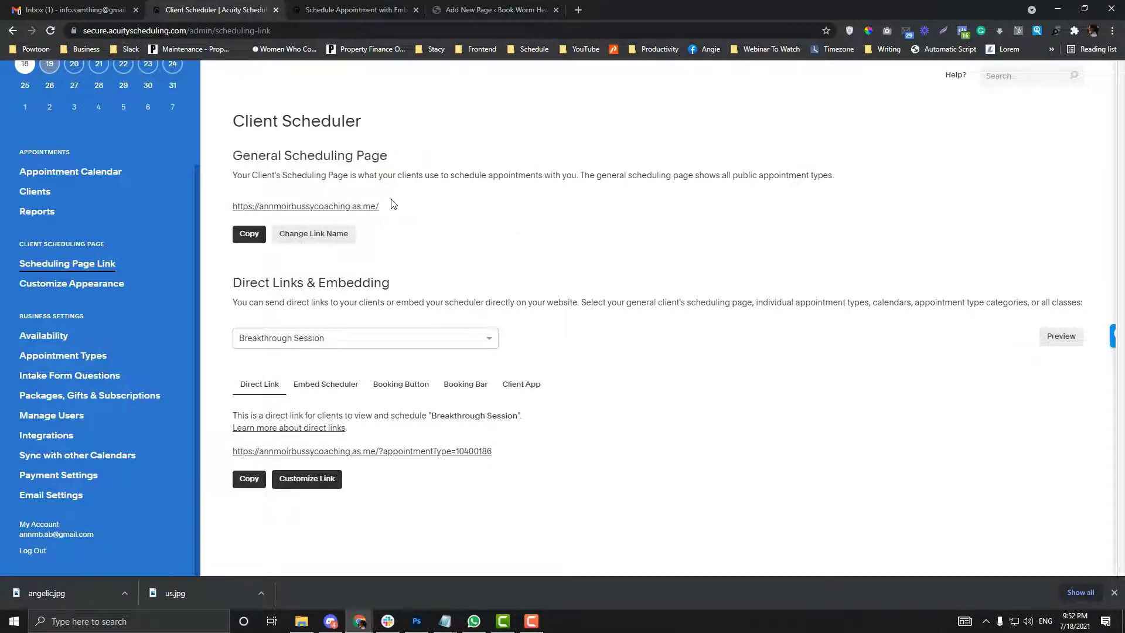
pyautogui.moveTo(394, 204); pyautogui.dragTo(243, 203)
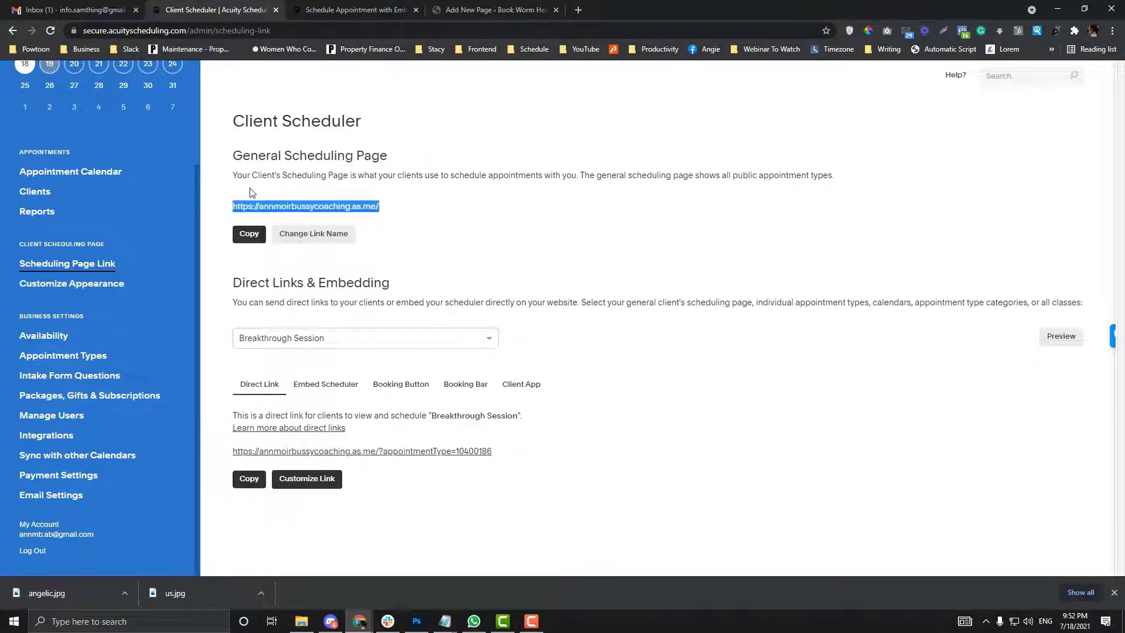
pyautogui.click(454, 205)
pyautogui.moveTo(385, 206); pyautogui.dragTo(238, 191)
pyautogui.click(392, 198)
pyautogui.moveTo(422, 208); pyautogui.dragTo(233, 207)
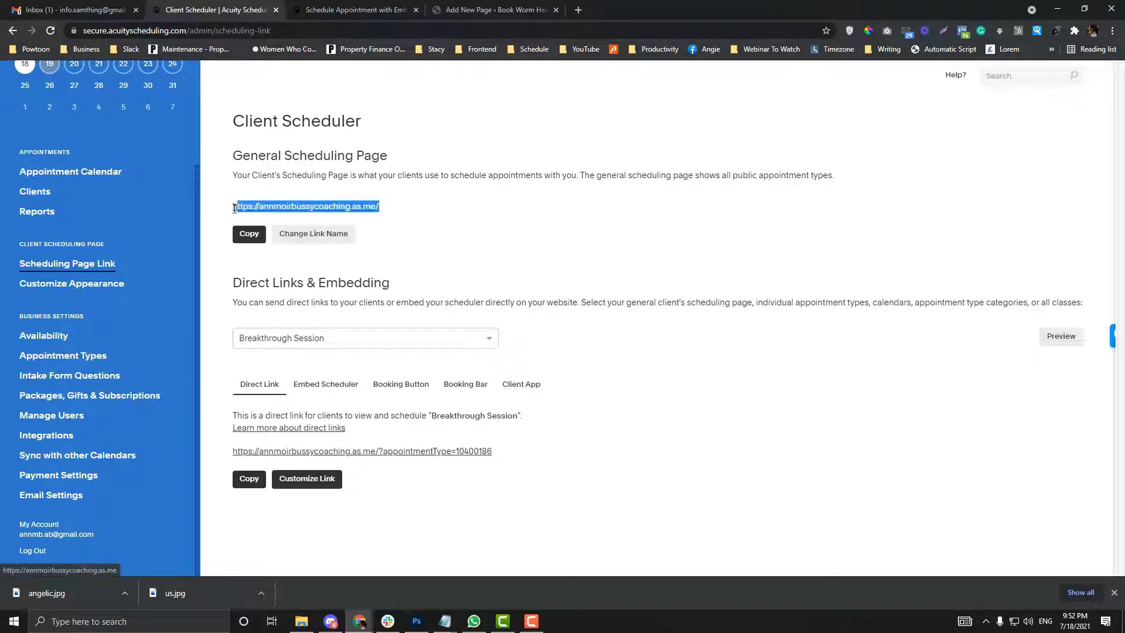
pyautogui.click(498, 234)
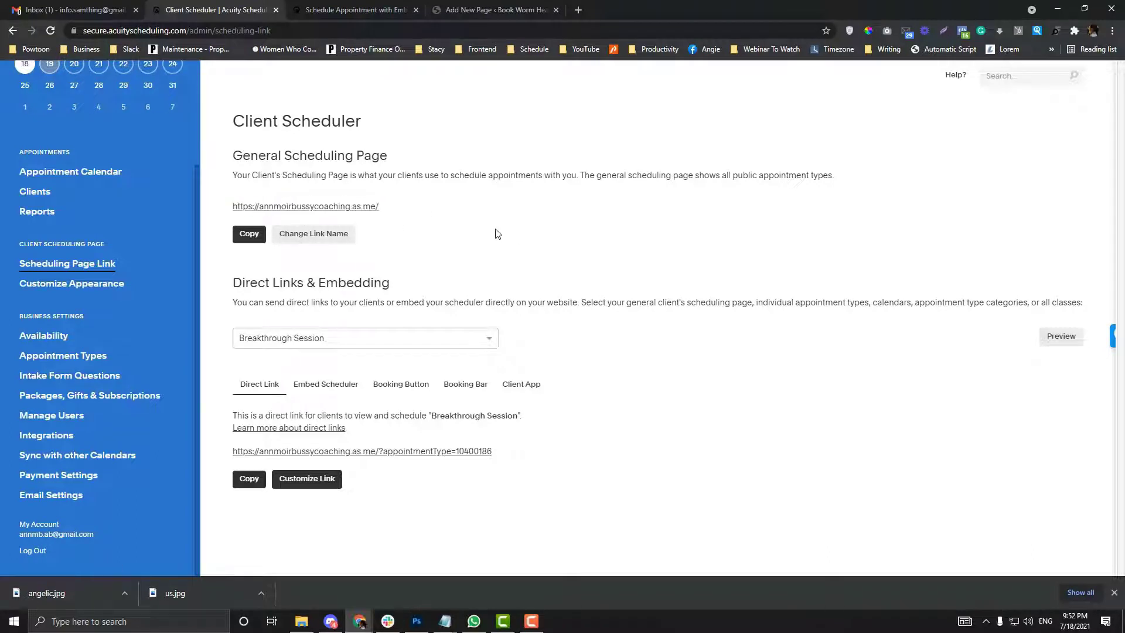
pyautogui.click(317, 241)
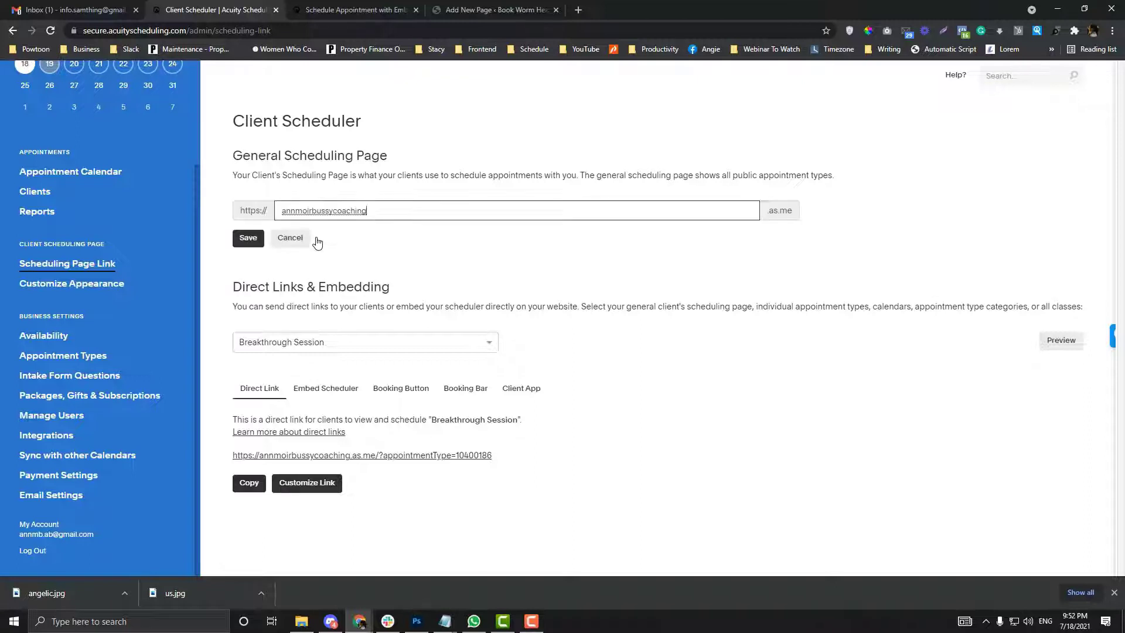
pyautogui.moveTo(390, 211); pyautogui.dragTo(262, 211)
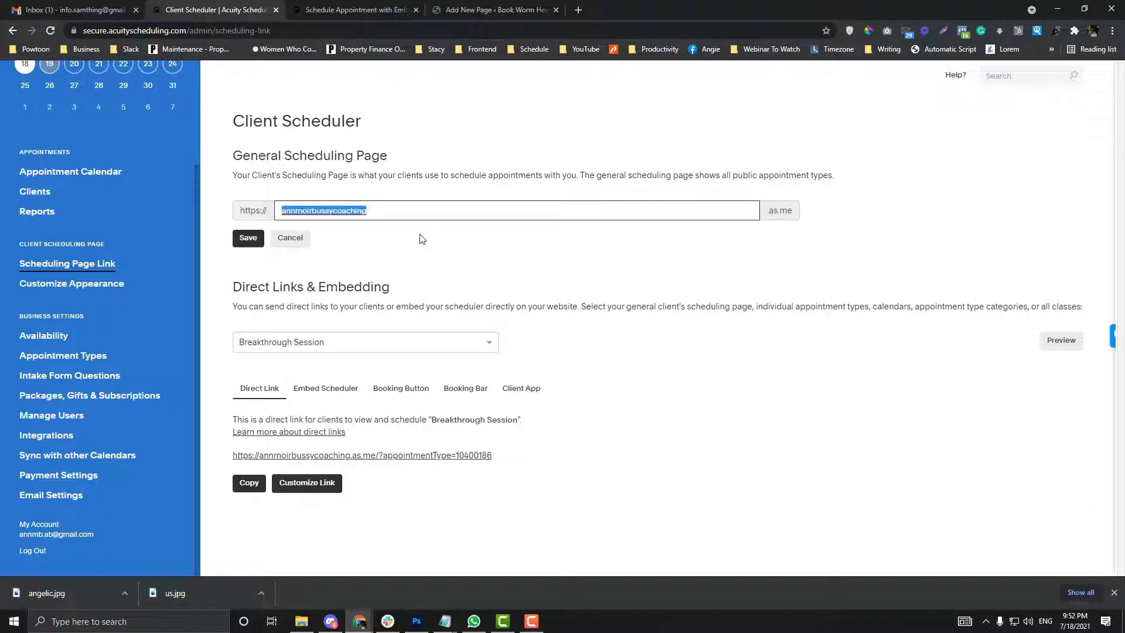
pyautogui.click(296, 238)
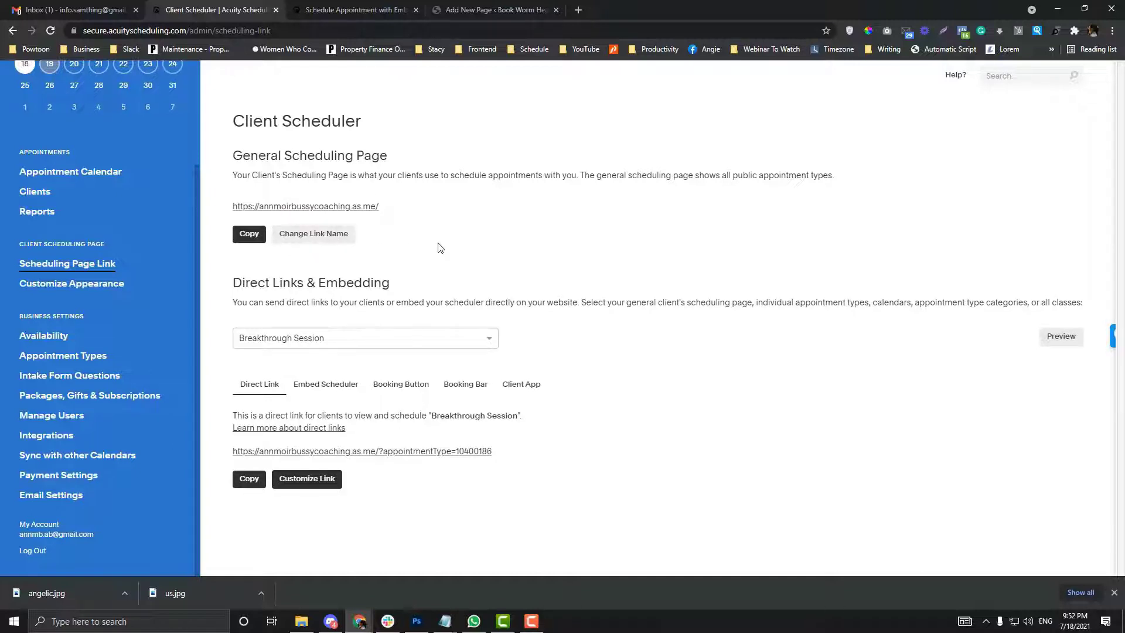
pyautogui.moveTo(379, 207); pyautogui.dragTo(234, 206)
pyautogui.hotkey('ctrl', 'c')
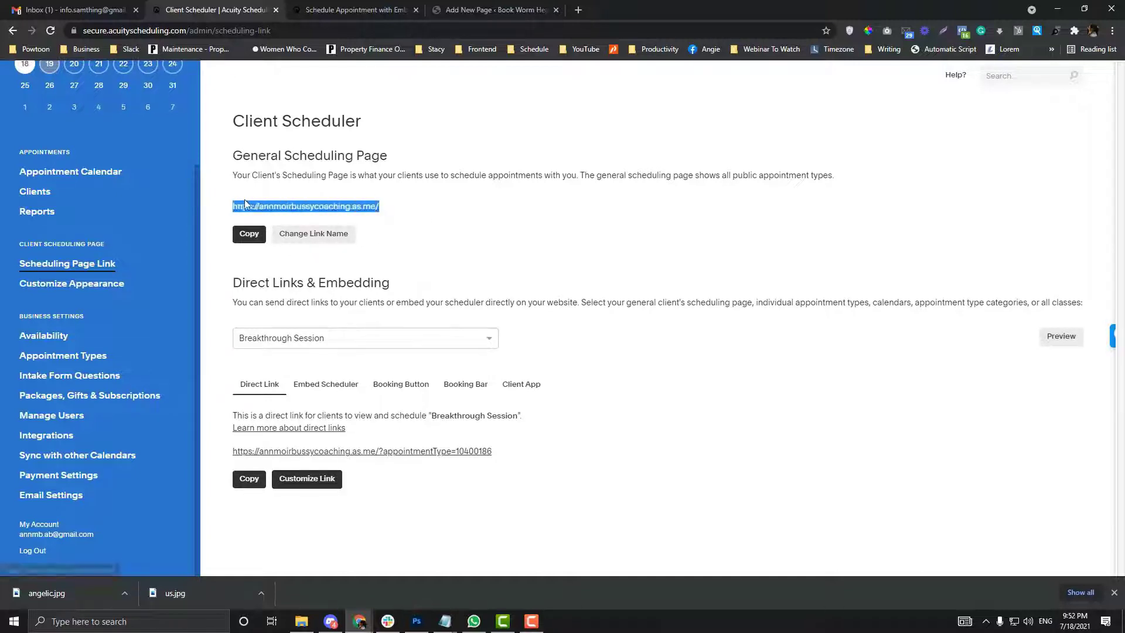
pyautogui.click(345, 11)
pyautogui.hotkey('ctrl', 'v')
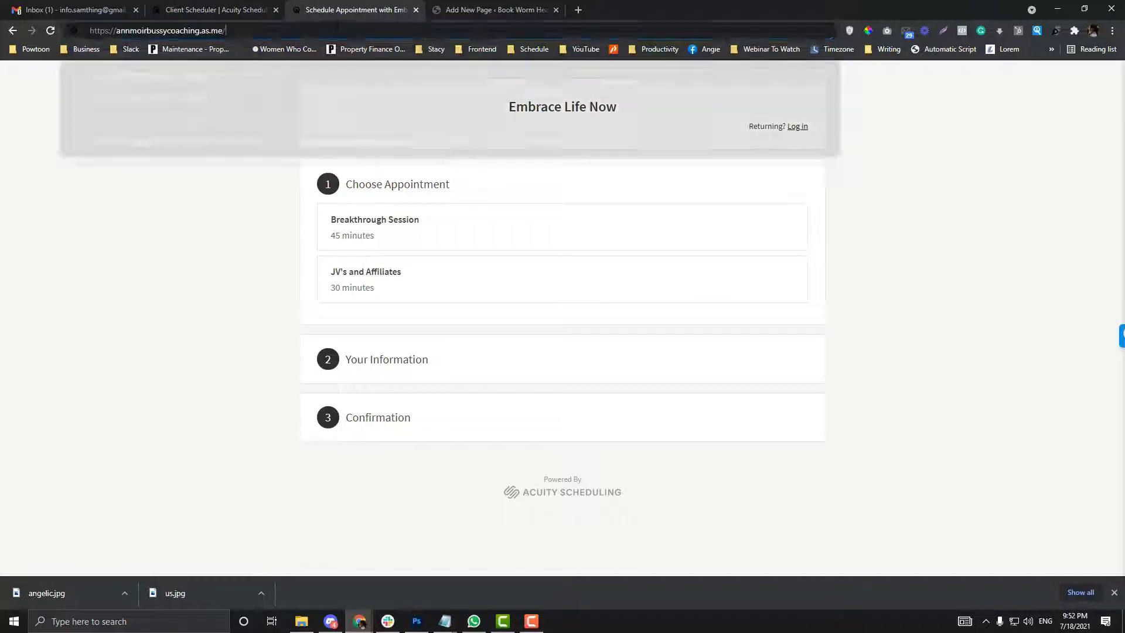
pyautogui.press('Return')
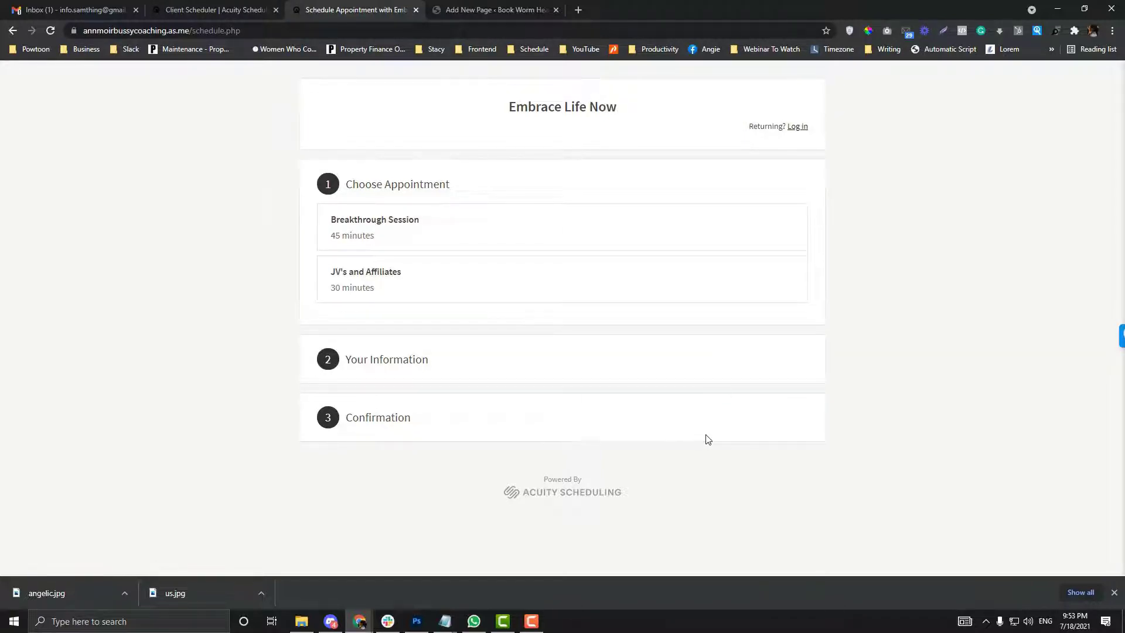
pyautogui.moveTo(189, 30); pyautogui.dragTo(82, 30)
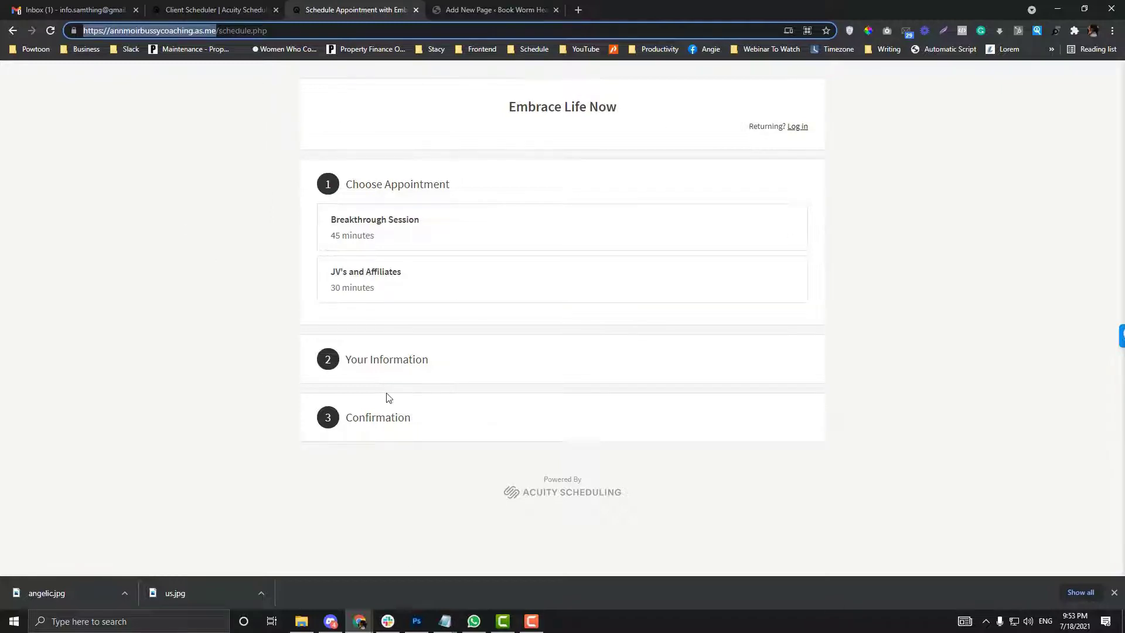
pyautogui.click(226, 31)
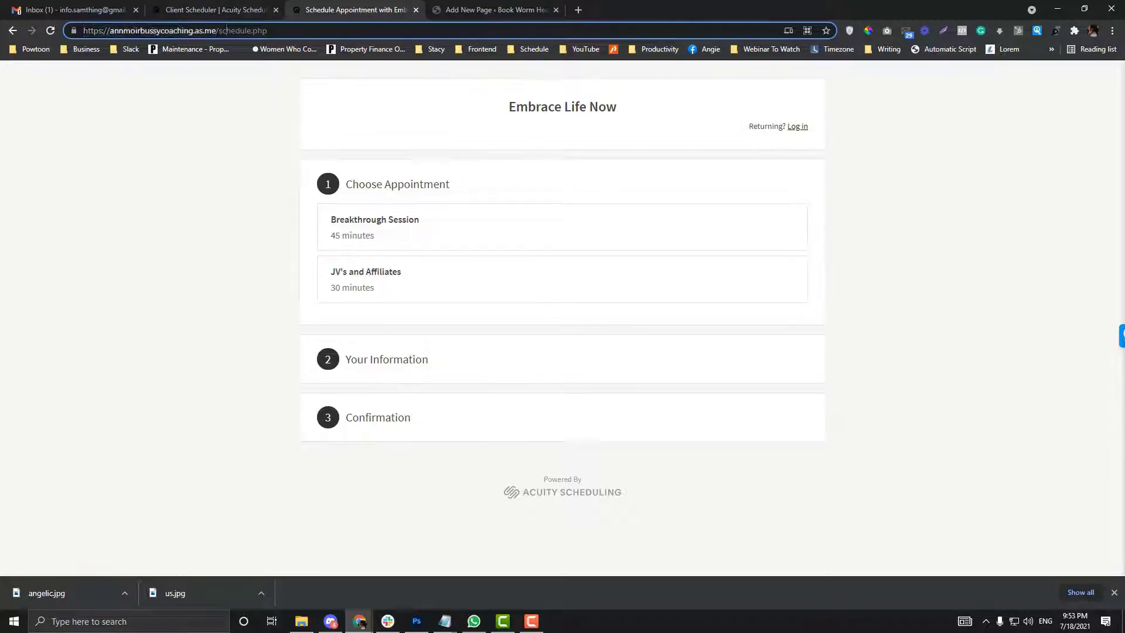
pyautogui.hotkey('ctrl', 'a')
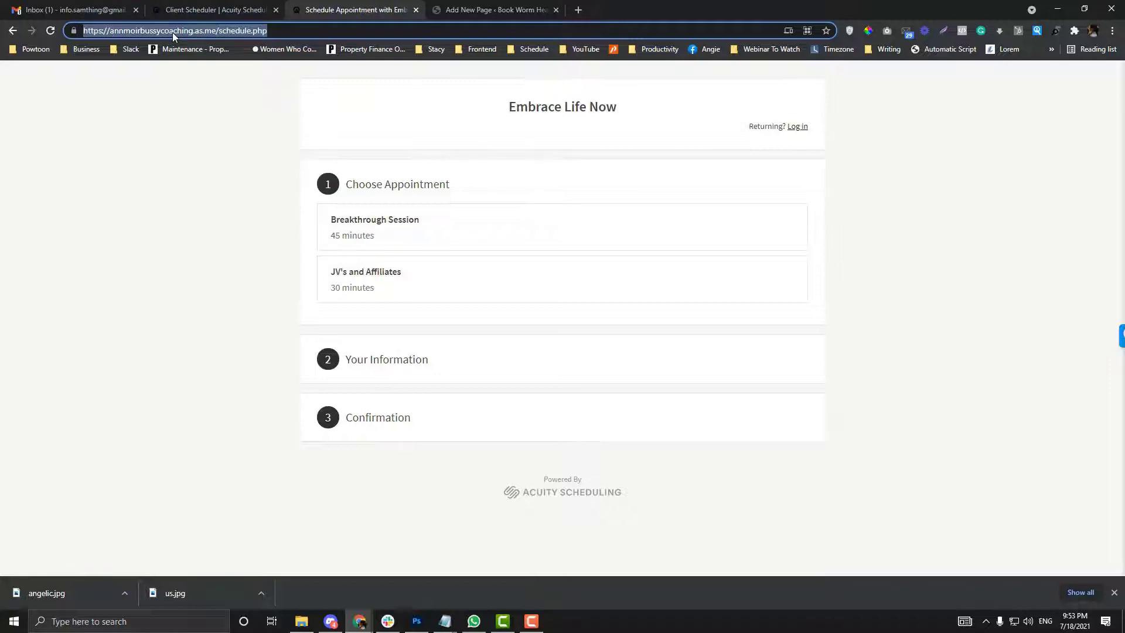
pyautogui.click(229, 10)
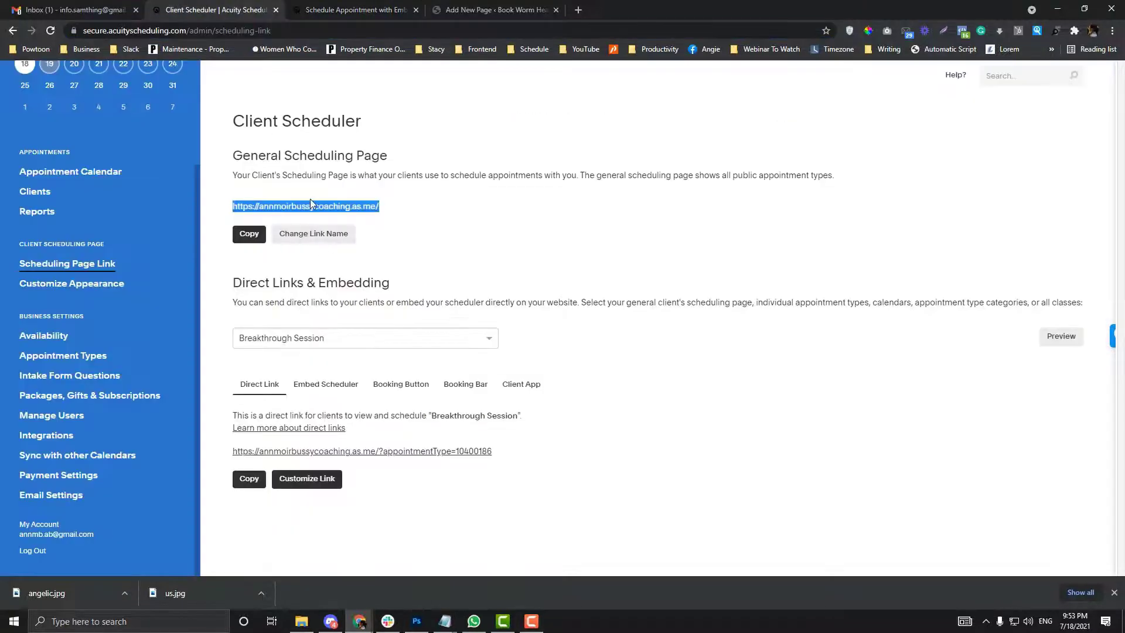
# Step: Review the Embed Scheduler, Booking Button, Booking Bar and Client App QR codes, then return to Direct Link
pyautogui.moveTo(233, 283); pyautogui.dragTo(425, 288)
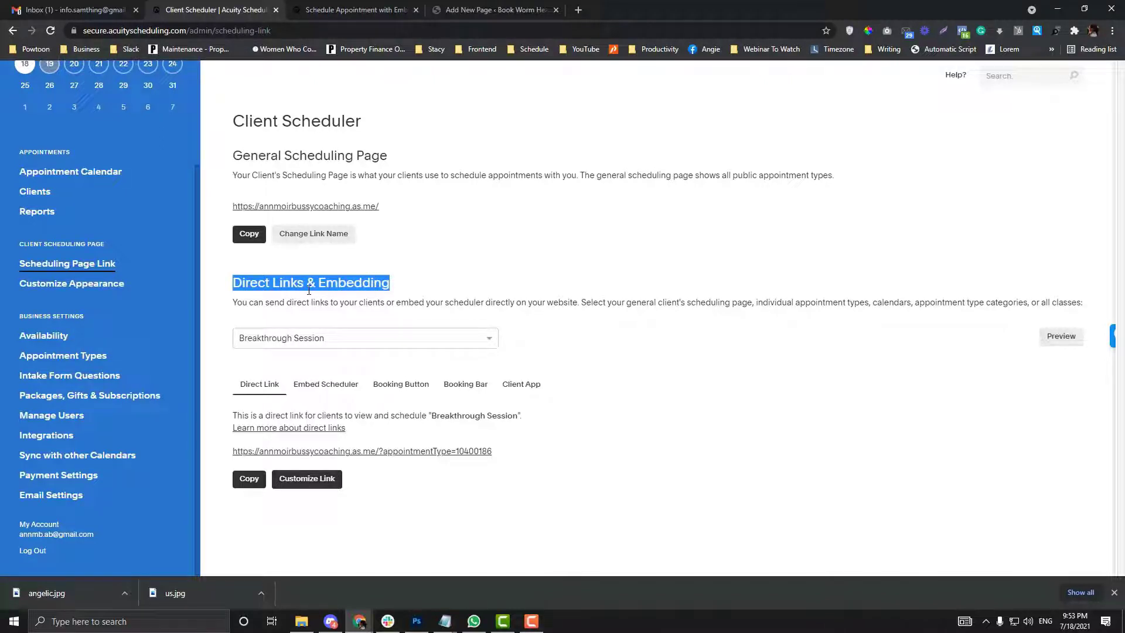
pyautogui.moveTo(233, 284); pyautogui.dragTo(340, 282)
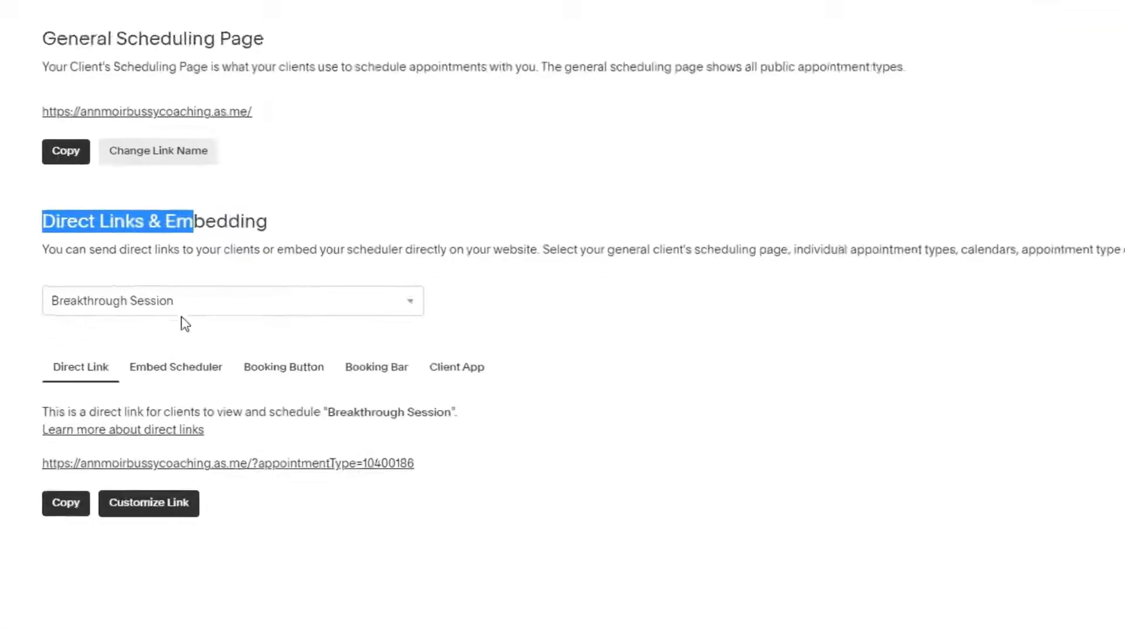
pyautogui.click(156, 405)
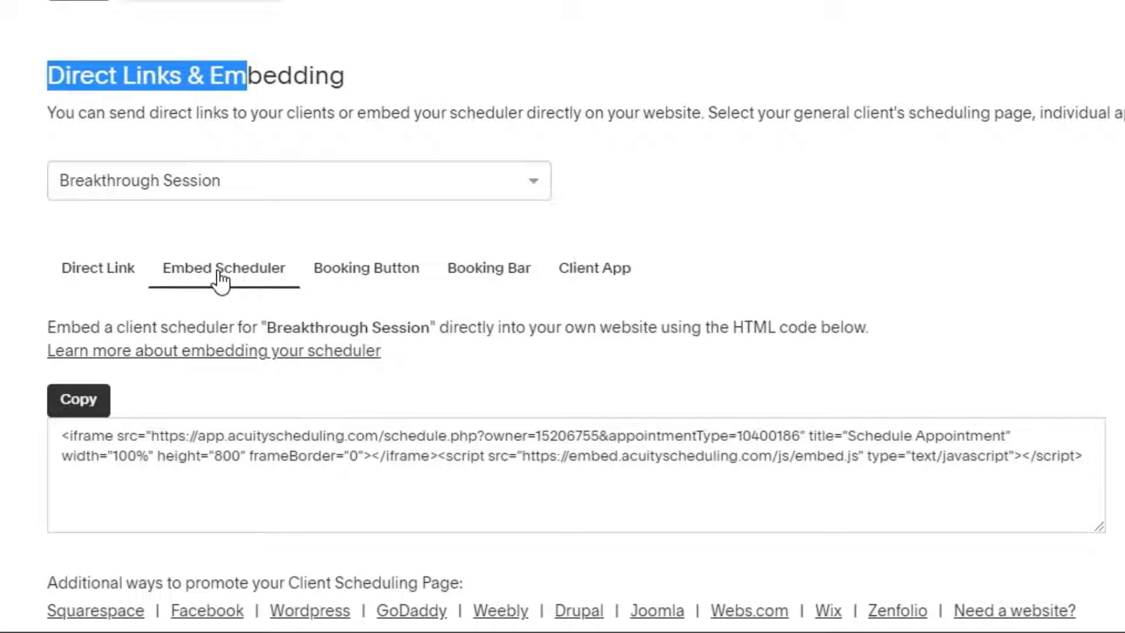
pyautogui.click(337, 280)
pyautogui.click(468, 283)
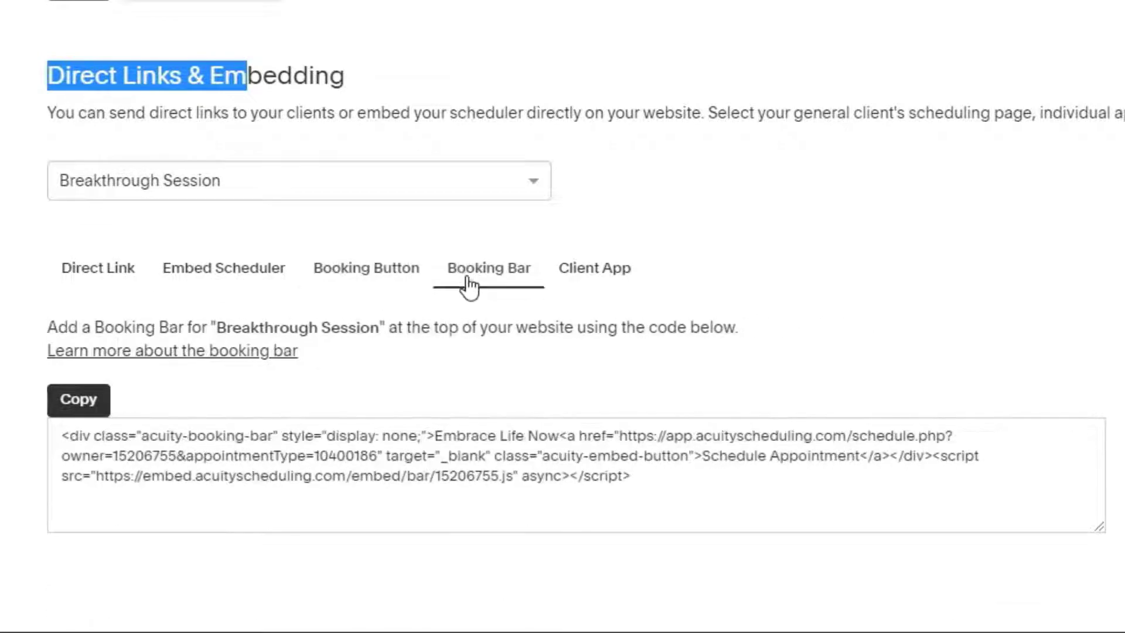
pyautogui.click(600, 280)
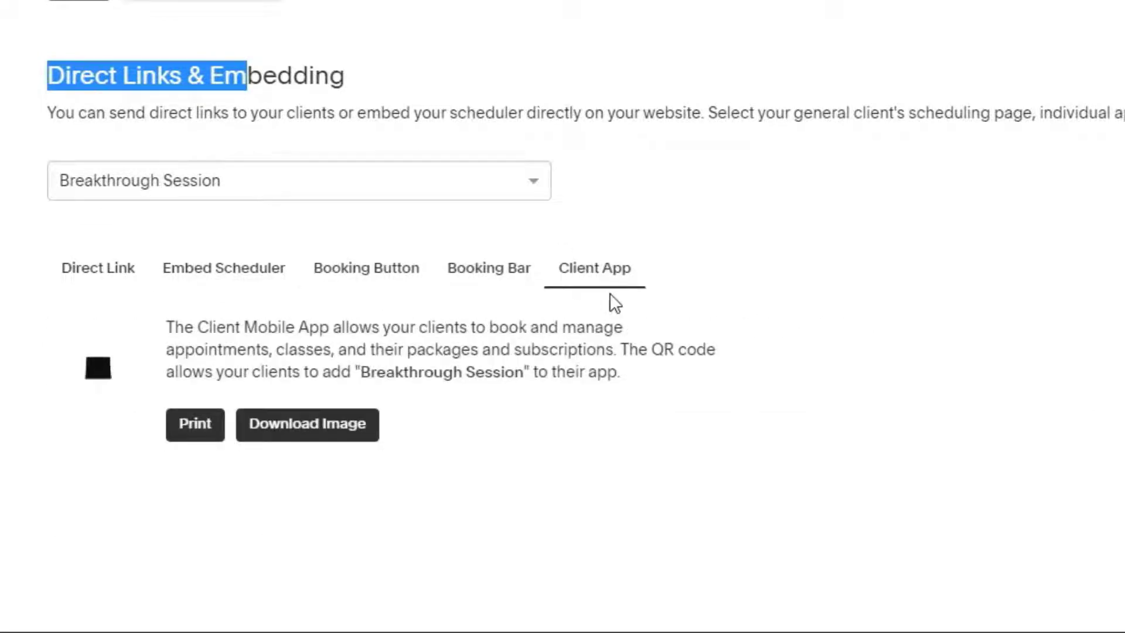
pyautogui.click(78, 272)
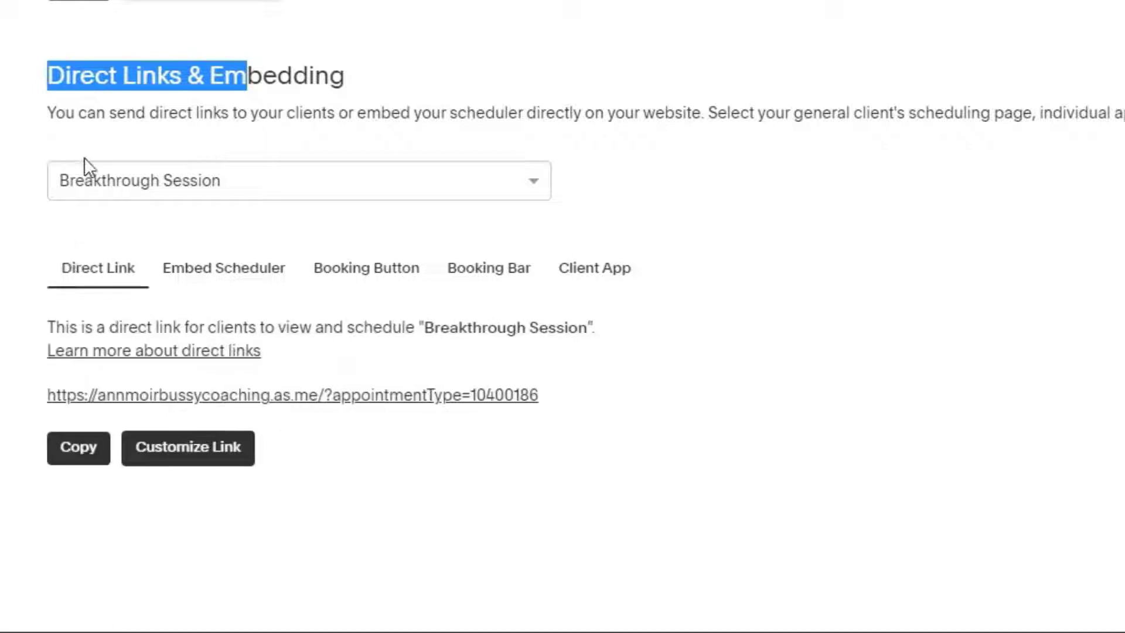
# Step: Point the direct link at the General Scheduling Page and highlight its scheduling URLs
pyautogui.click(91, 171)
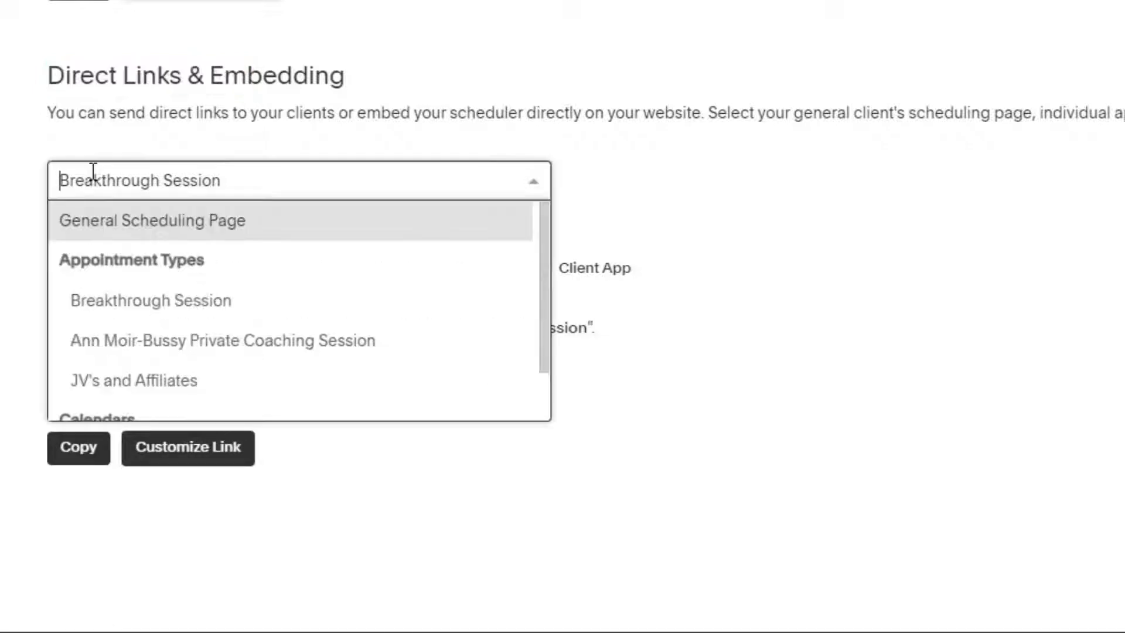
pyautogui.click(112, 228)
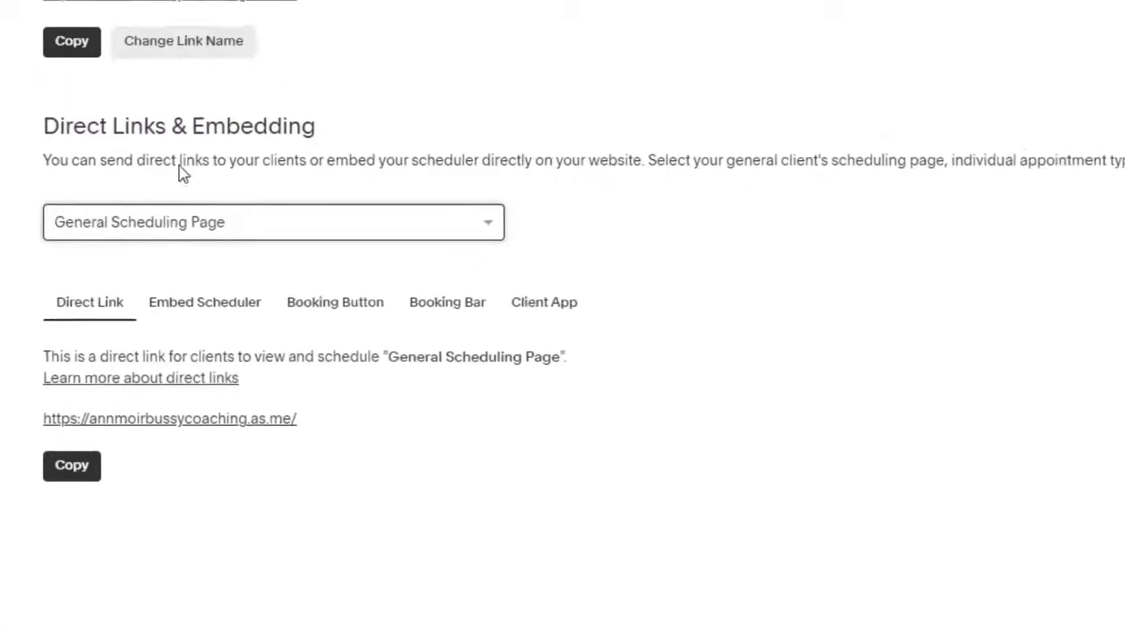
pyautogui.moveTo(230, 184); pyautogui.dragTo(9, 162)
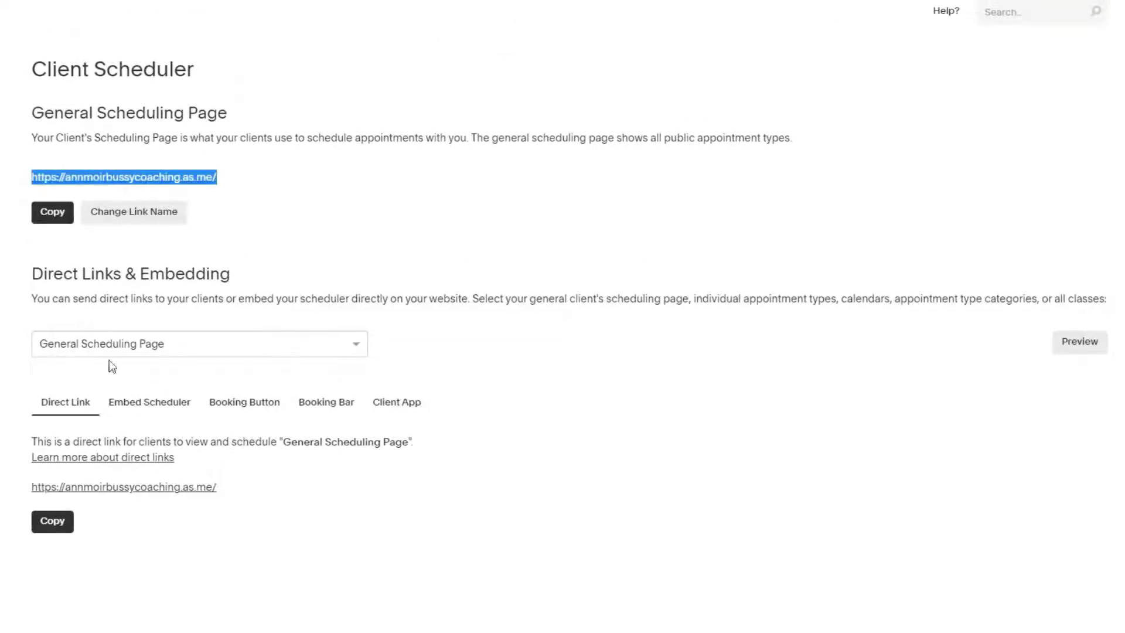
pyautogui.click(235, 491)
pyautogui.moveTo(22, 477); pyautogui.dragTo(218, 487)
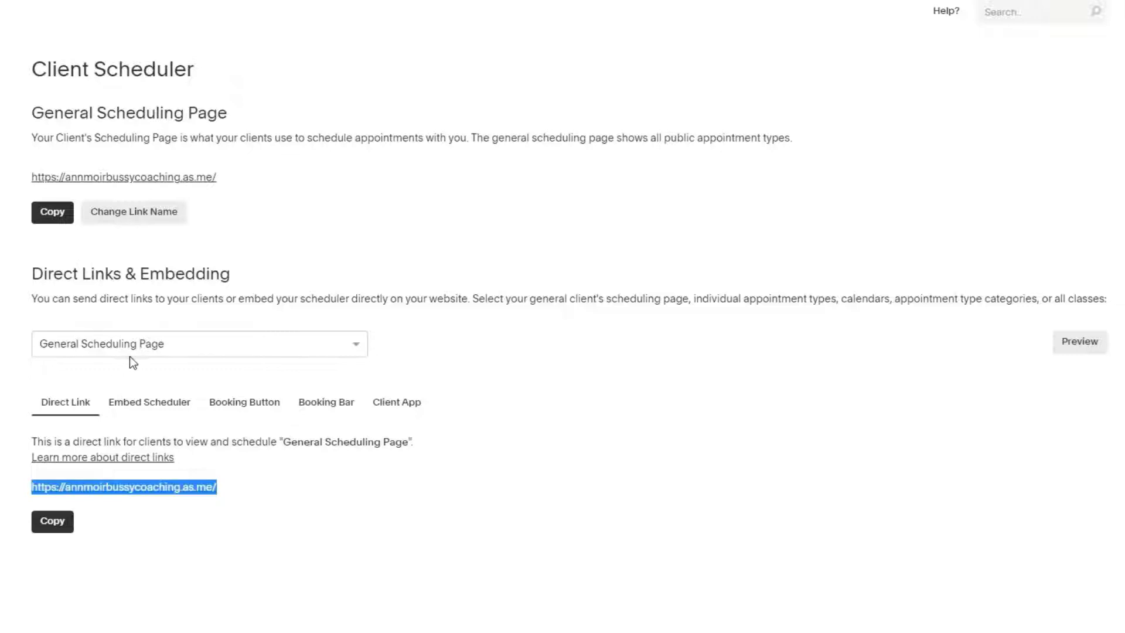
# Step: Switch the direct link target back to Breakthrough Session and highlight its URL
pyautogui.click(130, 349)
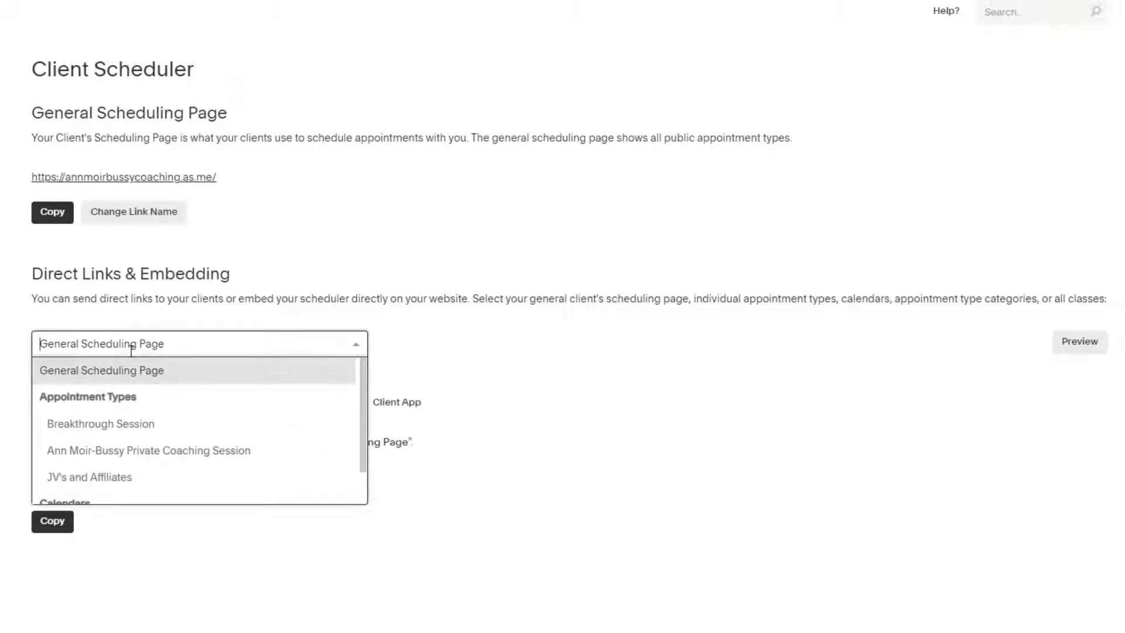
pyautogui.click(114, 425)
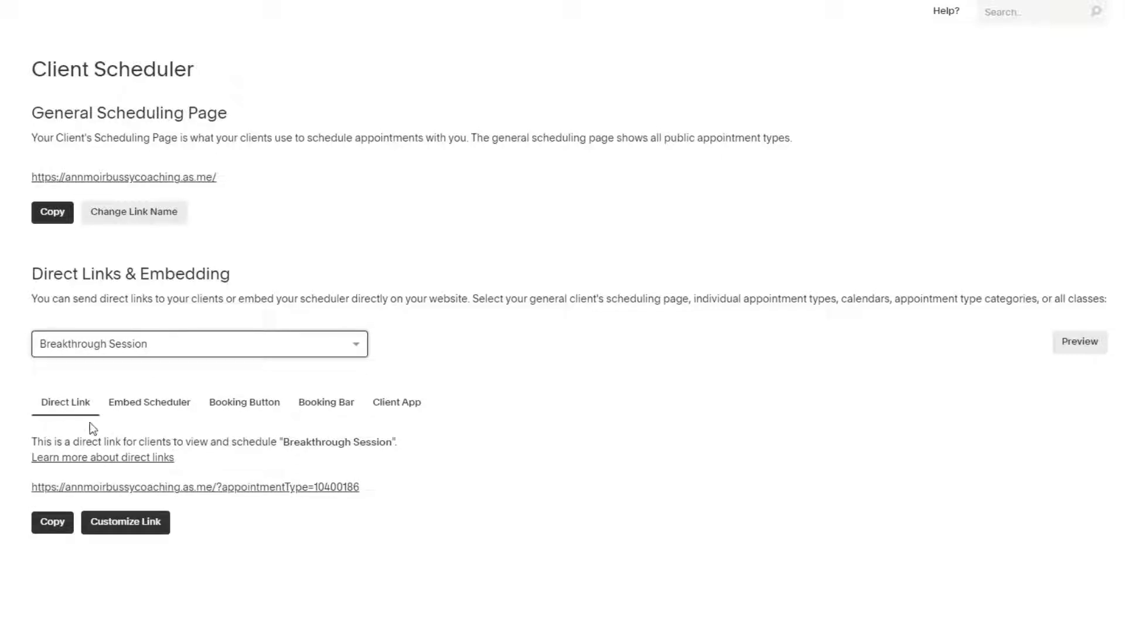
pyautogui.moveTo(361, 488); pyautogui.dragTo(23, 483)
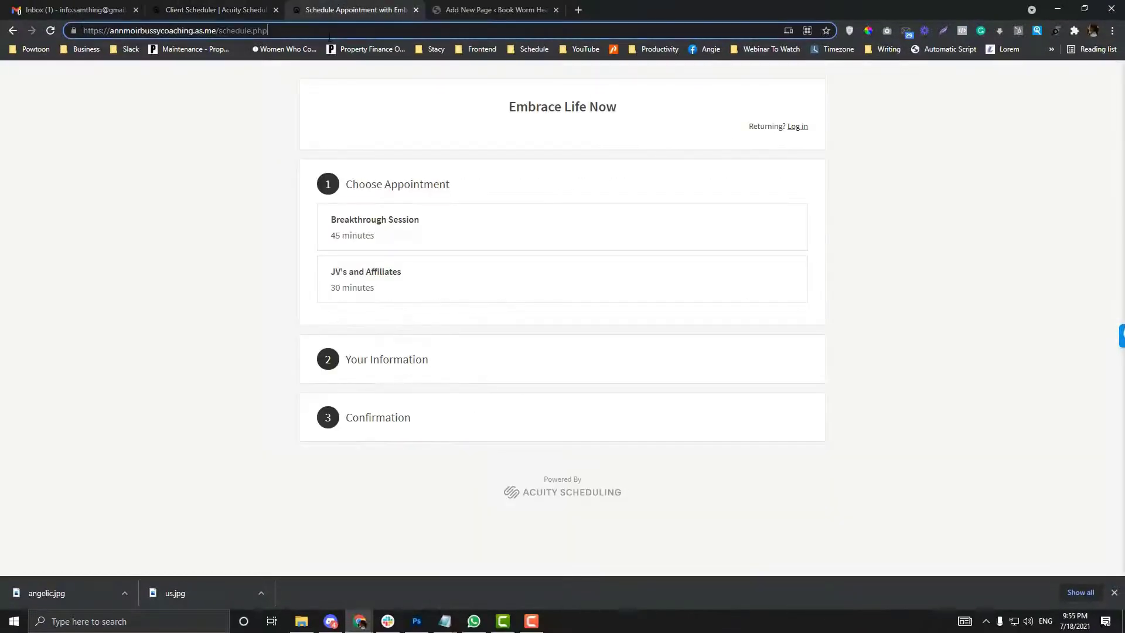
# Step: Open the Breakthrough Session booking page, review its available times and highlight the page address
pyautogui.click(352, 227)
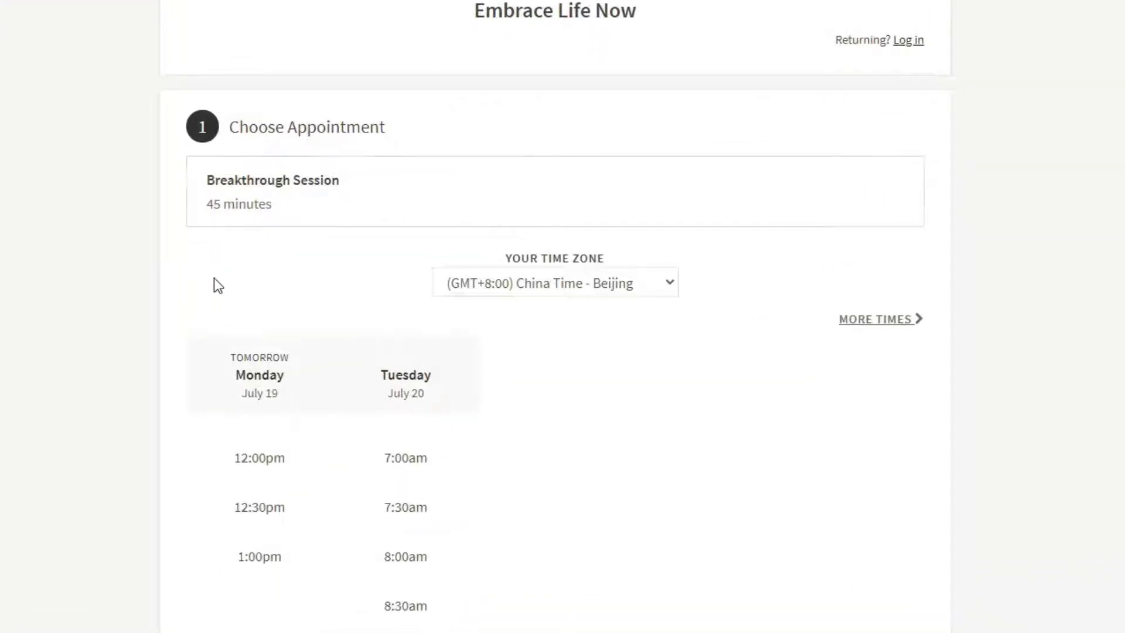
pyautogui.scroll(-5, 212, 279)
pyautogui.scroll(5, 212, 280)
pyautogui.scroll(-2, 555, 586)
pyautogui.scroll(2, 555, 587)
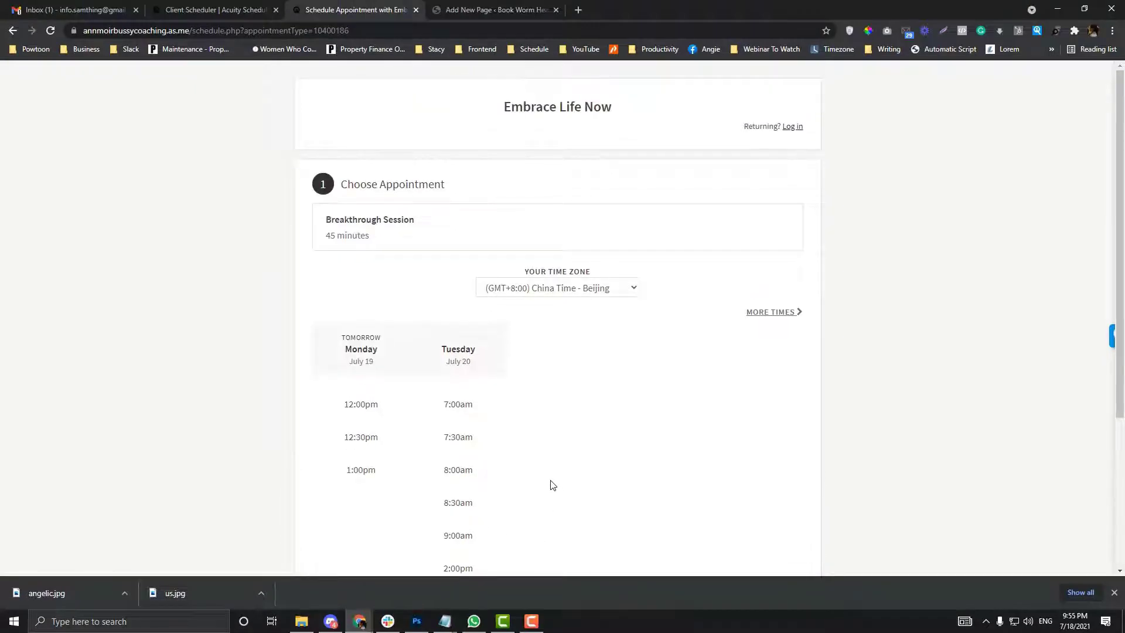
pyautogui.click(166, 31)
pyautogui.moveTo(217, 30); pyautogui.dragTo(83, 30)
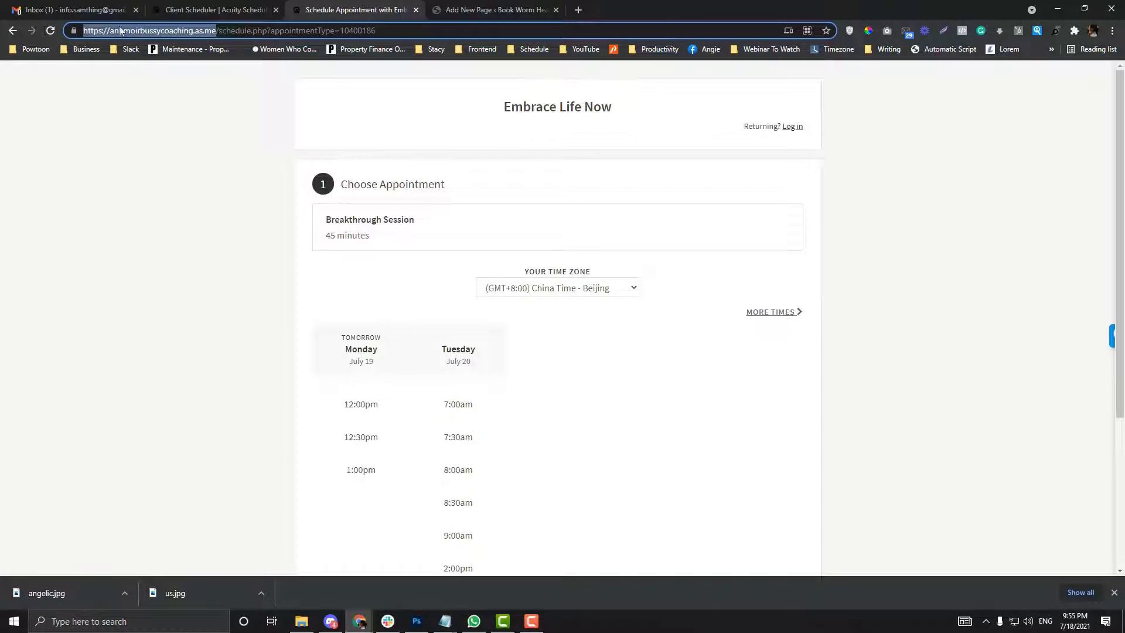
# Step: Select the Breakthrough Session iframe code under Embed Scheduler and copy it
pyautogui.click(202, 4)
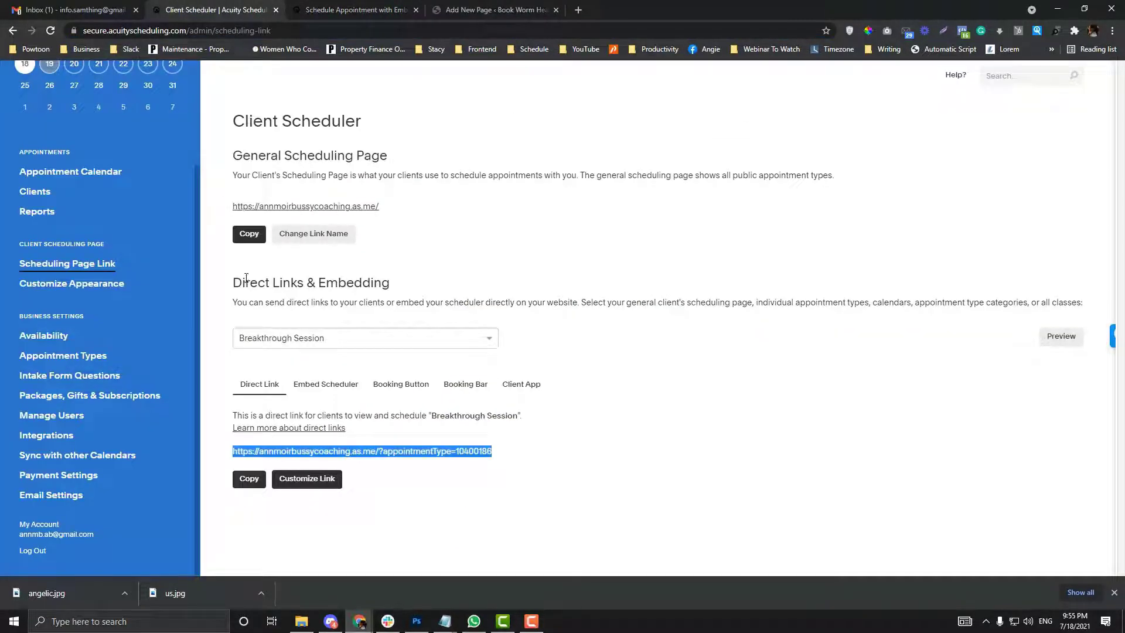
pyautogui.click(322, 391)
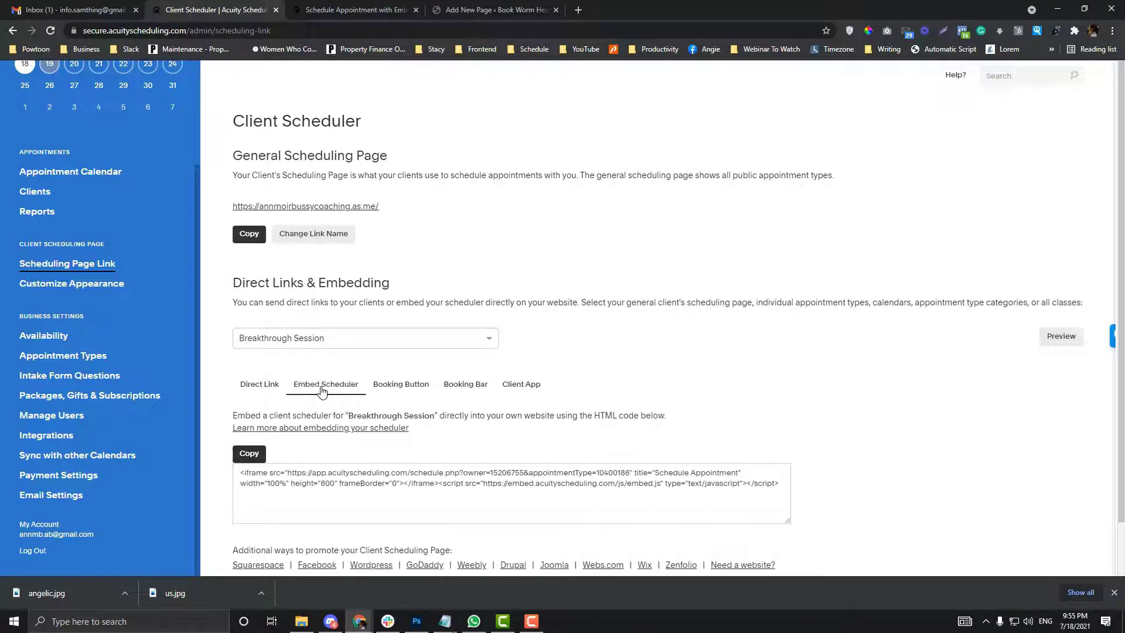
pyautogui.scroll(-1, 322, 392)
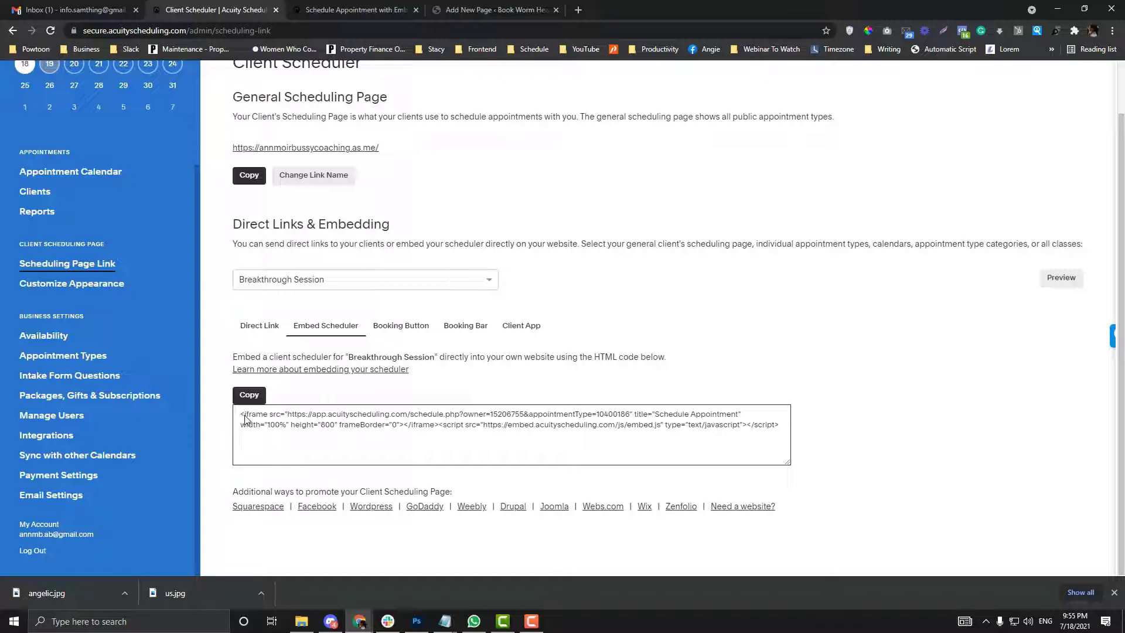
pyautogui.moveTo(239, 416); pyautogui.dragTo(780, 432)
pyautogui.click(247, 393)
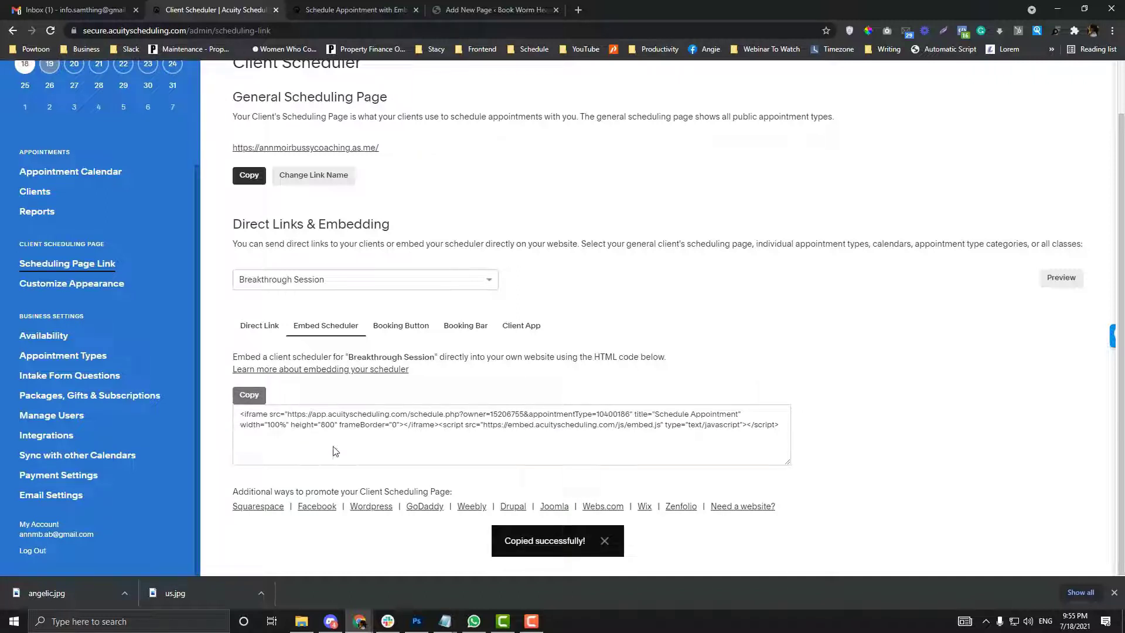
pyautogui.click(256, 396)
pyautogui.click(259, 399)
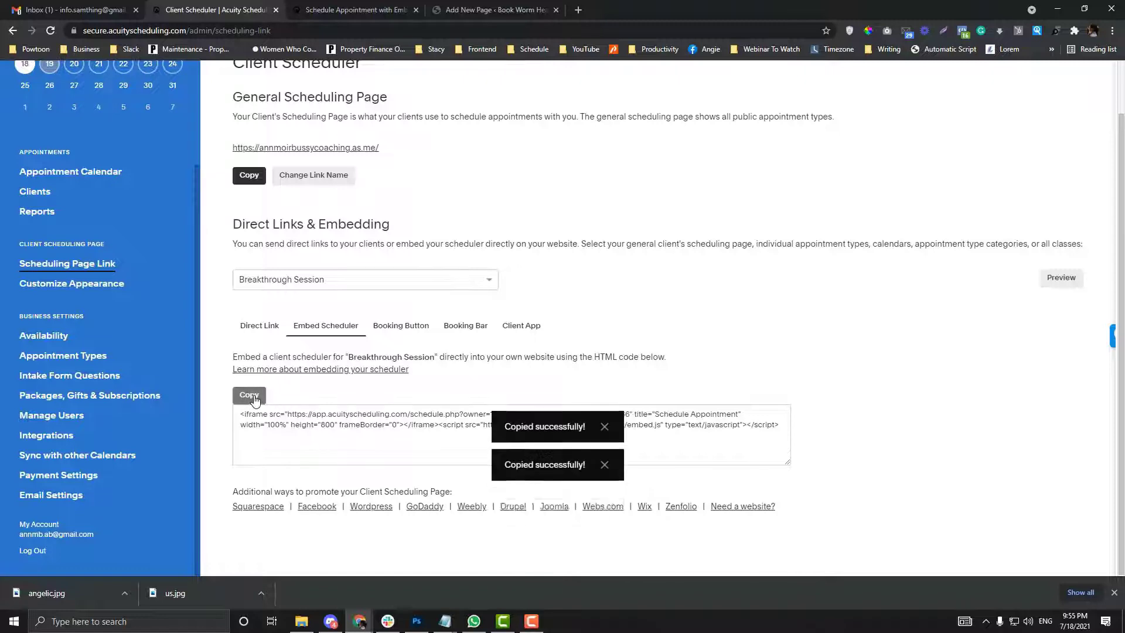
pyautogui.click(258, 398)
pyautogui.click(258, 399)
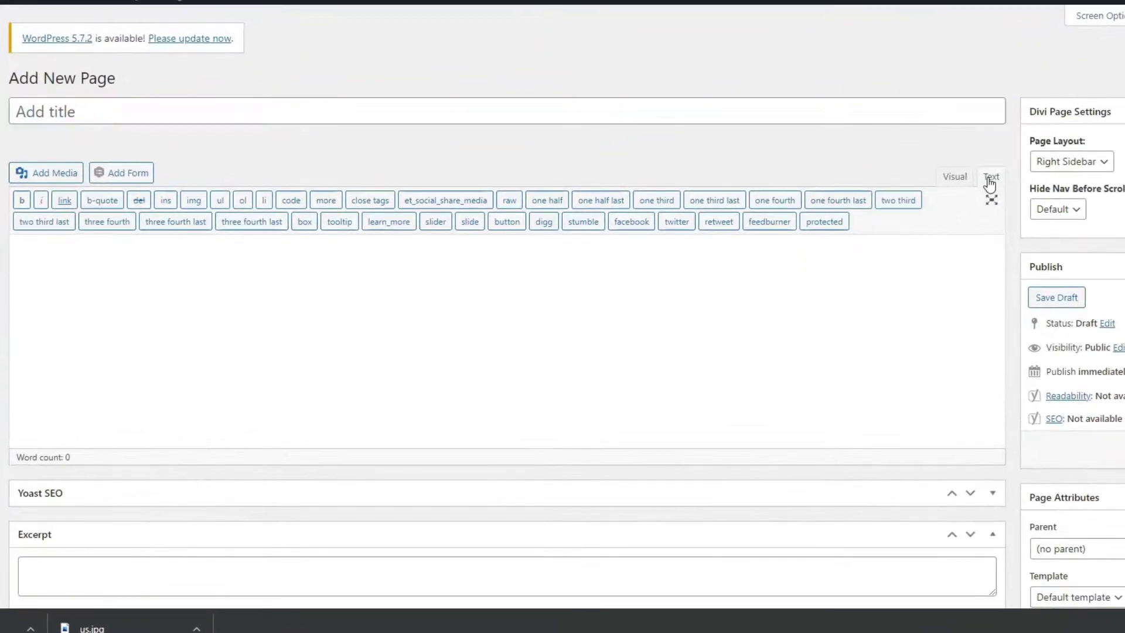
# Step: Paste the Acuity embed code into the page body and title the page 'test'
pyautogui.click(500, 314)
pyautogui.hotkey('ctrl', 'v')
pyautogui.click(113, 111)
pyautogui.write('test')
pyautogui.click(938, 334)
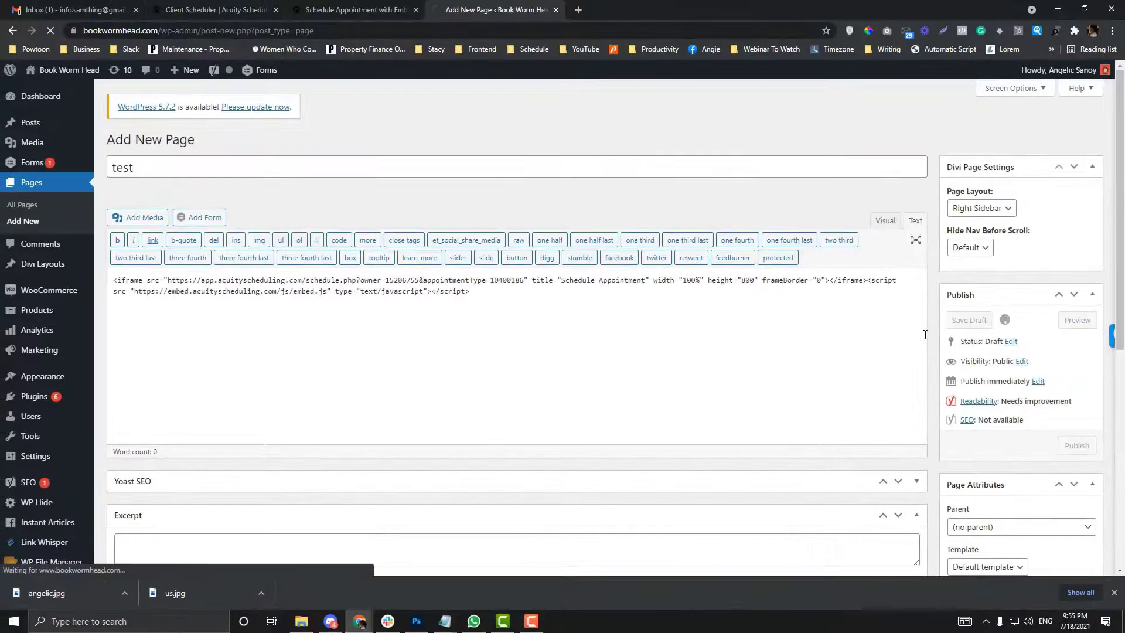
# Step: Apply the Blank Page template and bring up the Preview link's options to open it in a new tab
pyautogui.scroll(-2, 967, 398)
pyautogui.click(991, 450)
pyautogui.click(983, 478)
pyautogui.scroll(1, 1032, 408)
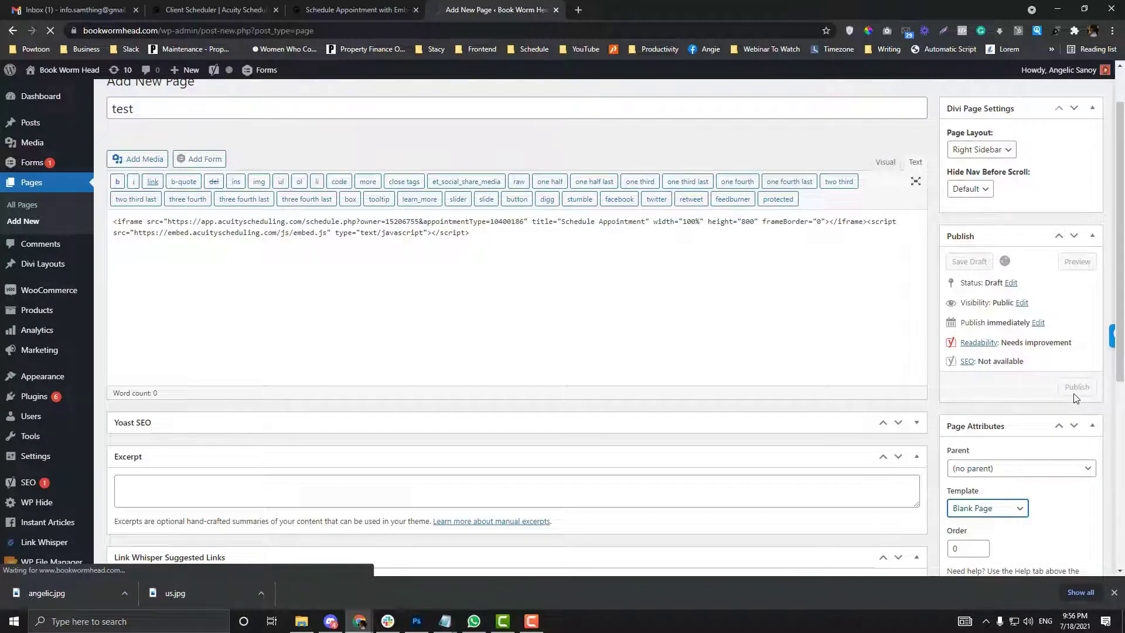
pyautogui.rightClick(203, 166)
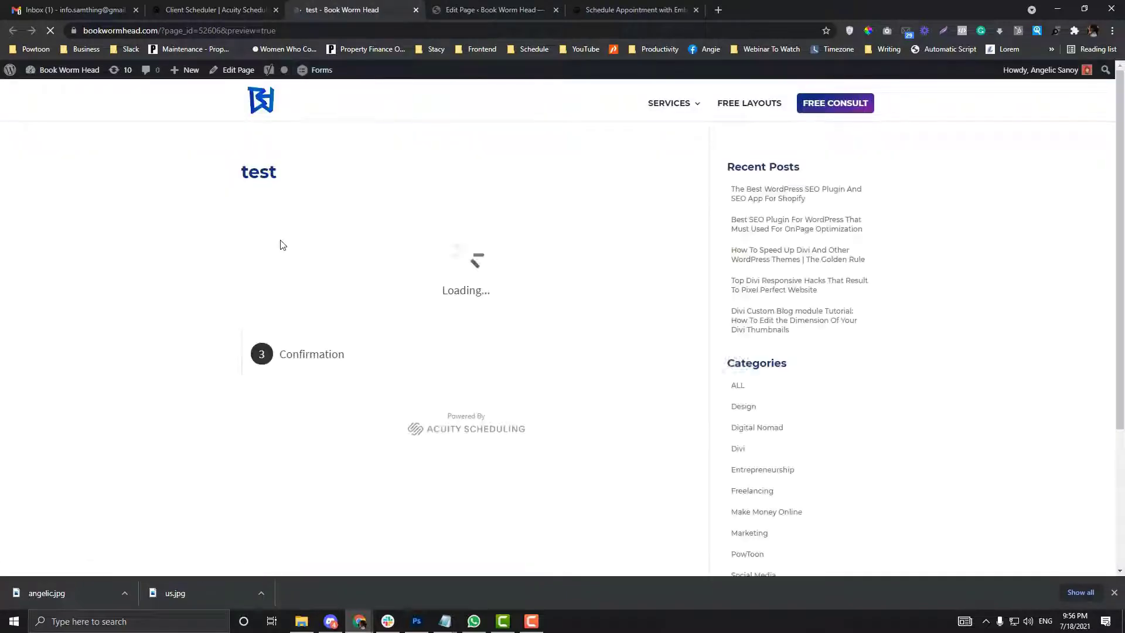
# Step: Review the preview's Breakthrough Session scheduler and its page address
pyautogui.scroll(-4, 422, 296)
pyautogui.scroll(3, 415, 315)
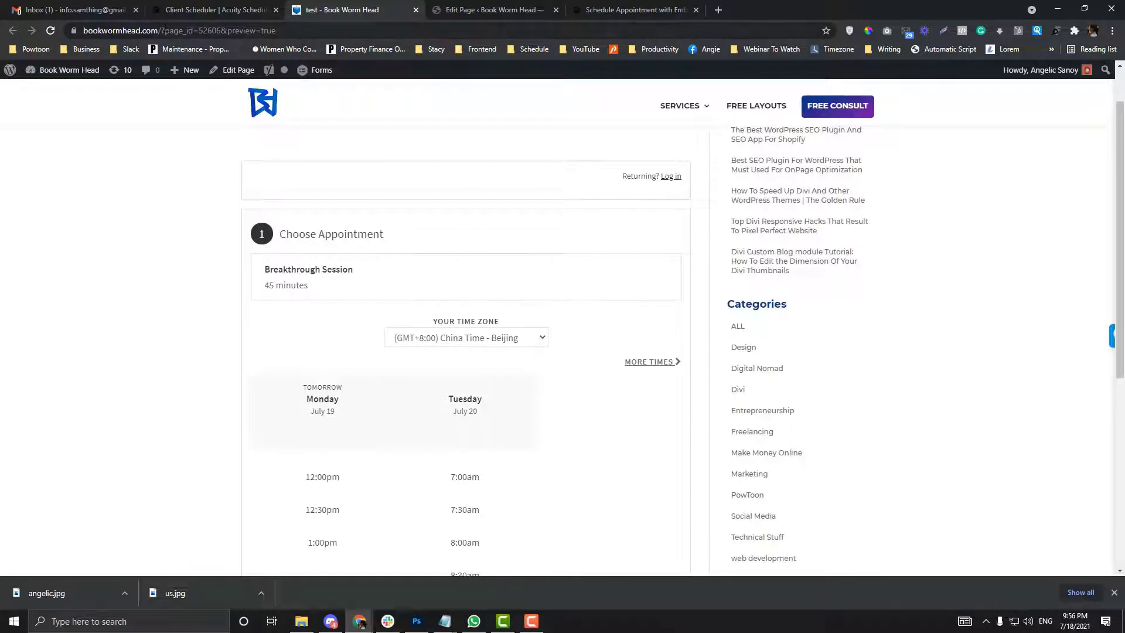
pyautogui.click(178, 30)
pyautogui.click(178, 30)
pyautogui.moveTo(211, 30); pyautogui.dragTo(1, 21)
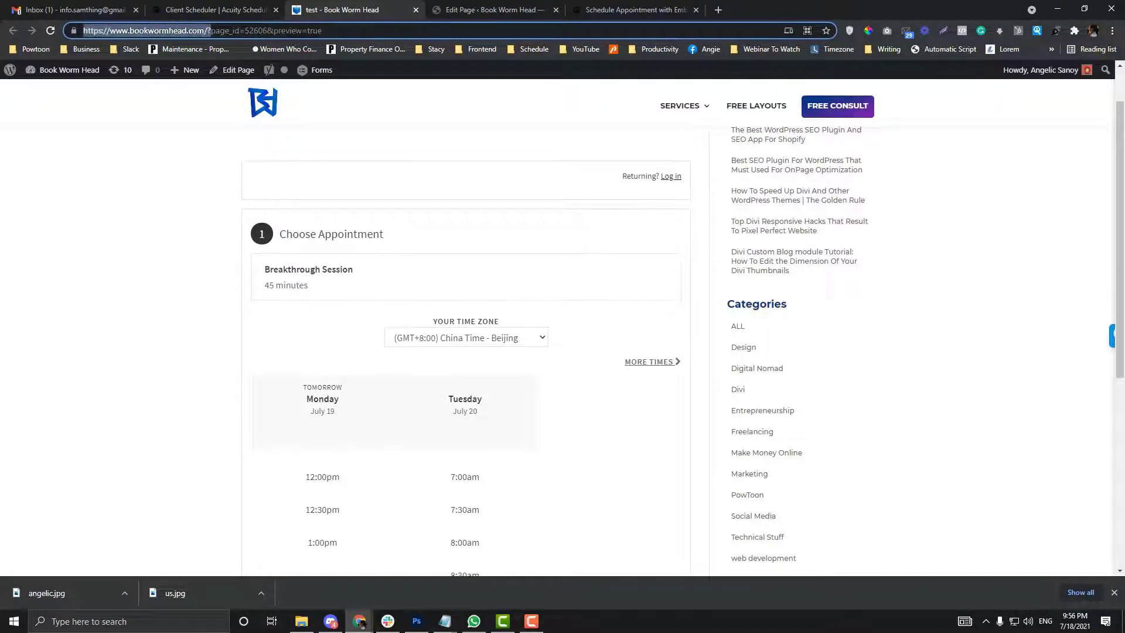
pyautogui.scroll(-5, 226, 332)
pyautogui.scroll(4, 271, 214)
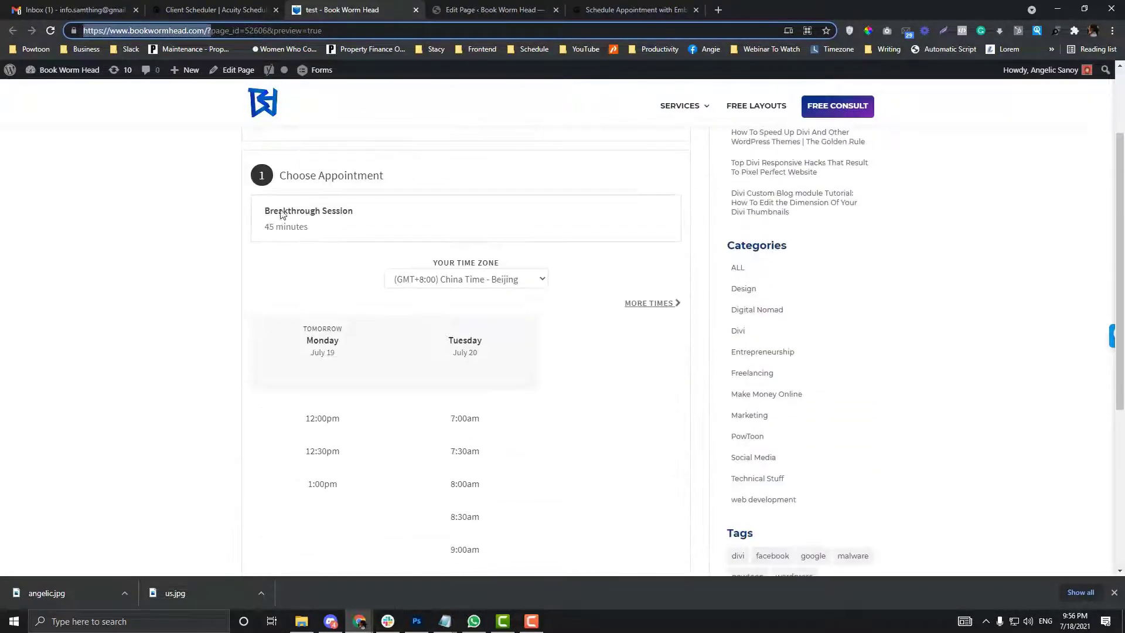
pyautogui.click(295, 196)
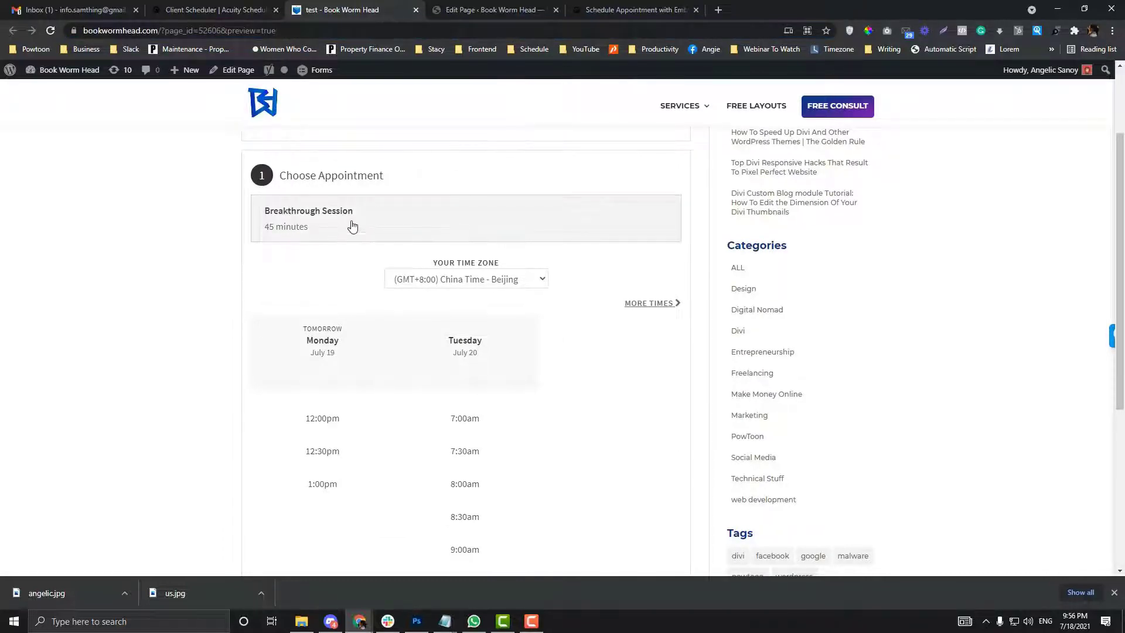
# Step: Switch Acuity's embed target to the General Scheduling Page and select the new embed code
pyautogui.click(273, 7)
pyautogui.click(283, 277)
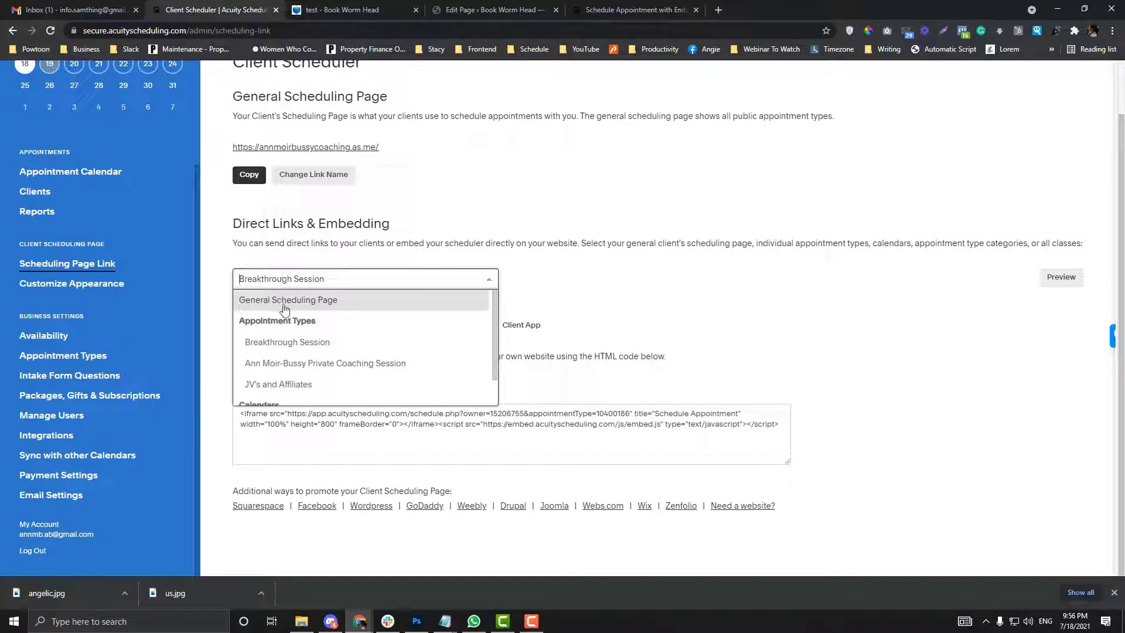
pyautogui.click(285, 301)
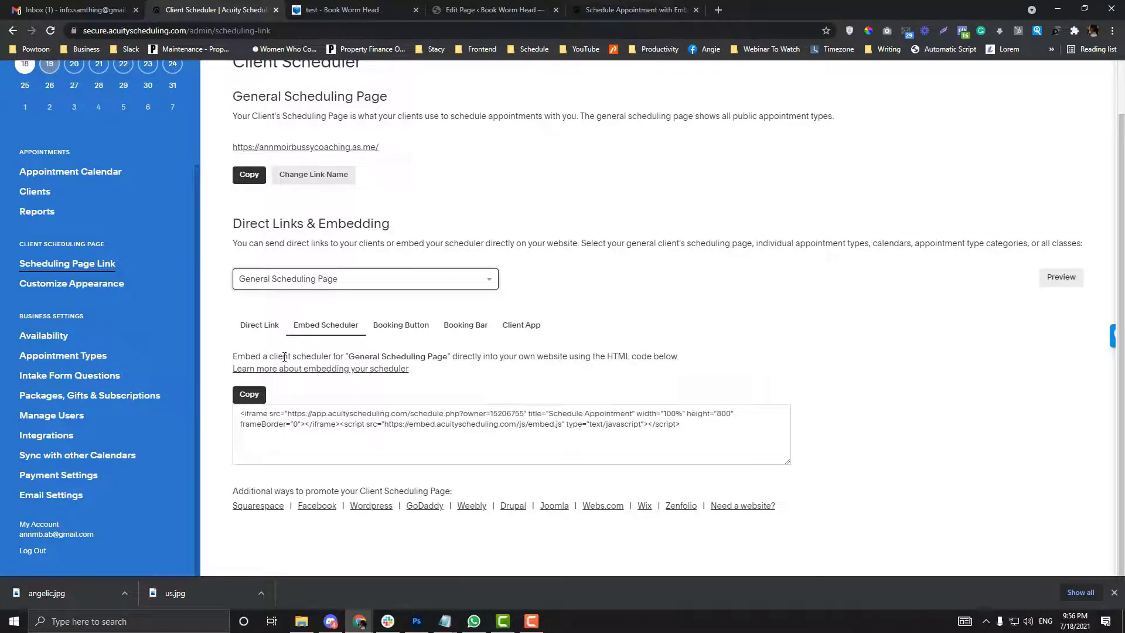
pyautogui.click(246, 427)
pyautogui.moveTo(242, 414); pyautogui.dragTo(766, 482)
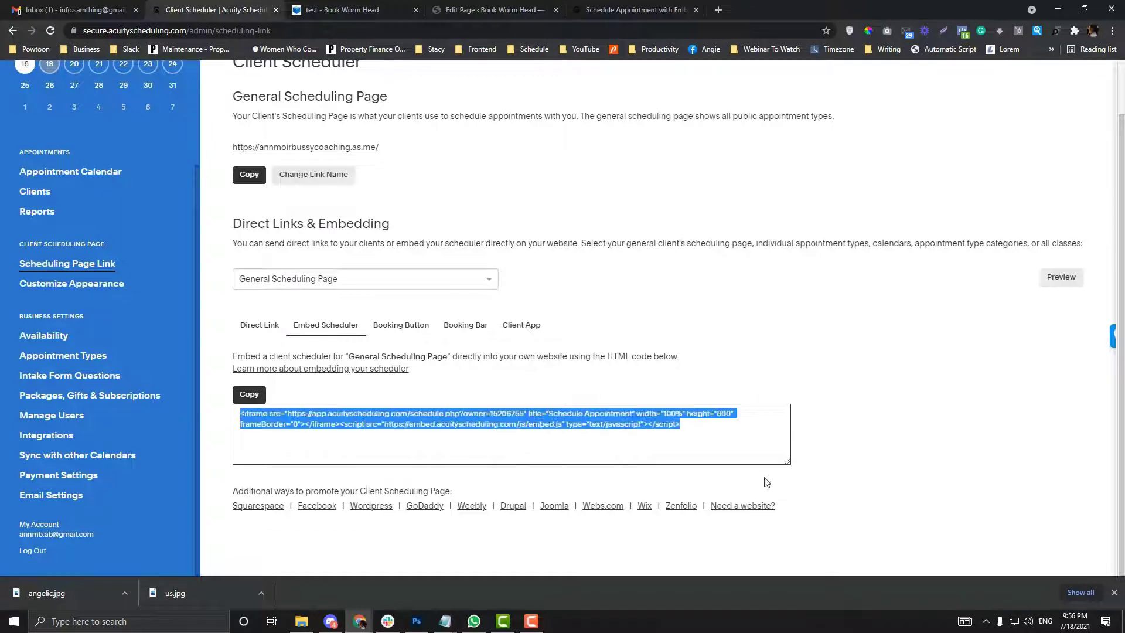
# Step: Replace the page's embed code with the general scheduling code, choose No Sidebar layout, and save the draft
pyautogui.hotkey('ctrl', '4')
pyautogui.hotkey('ctrl', 'shift', 'pageup')
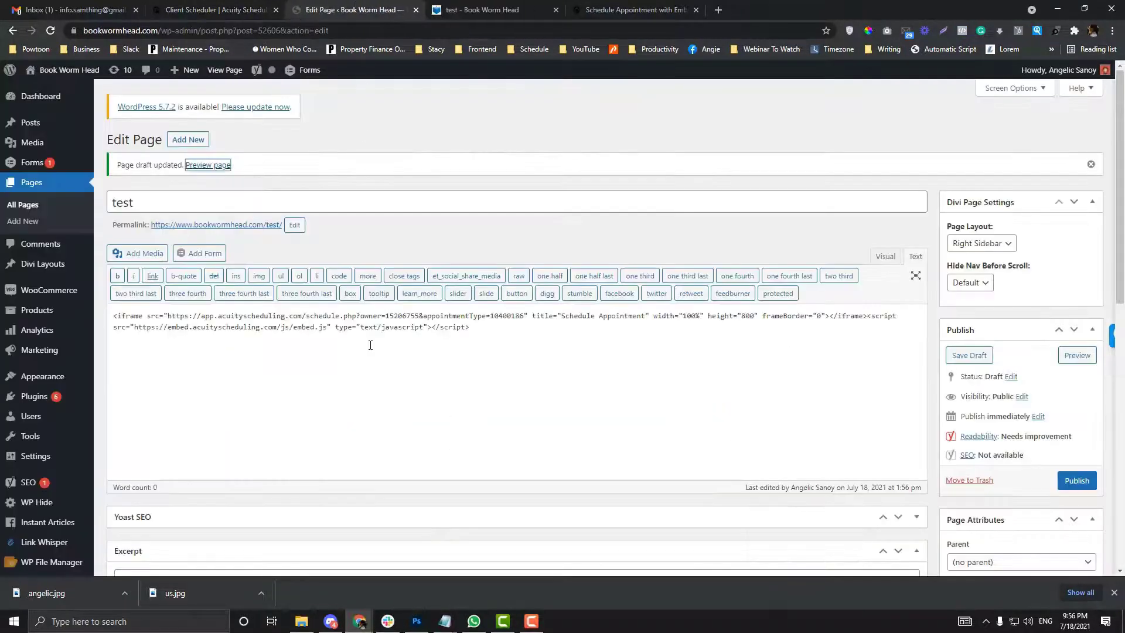
pyautogui.hotkey('ctrl', 'a')
pyautogui.hotkey('ctrl', 'v')
pyautogui.click(982, 243)
pyautogui.click(973, 283)
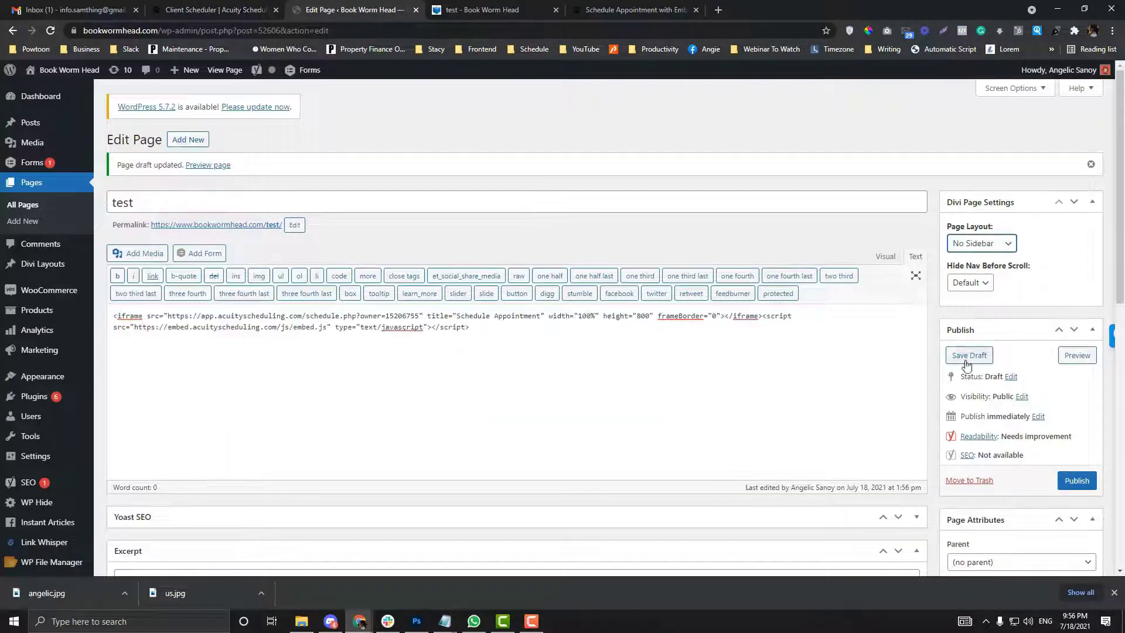
pyautogui.click(964, 355)
# Step: Reload the preview, then set Hide Nav Before Scroll to Off and save the draft
pyautogui.click(484, 4)
pyautogui.click(176, 30)
pyautogui.press('Return')
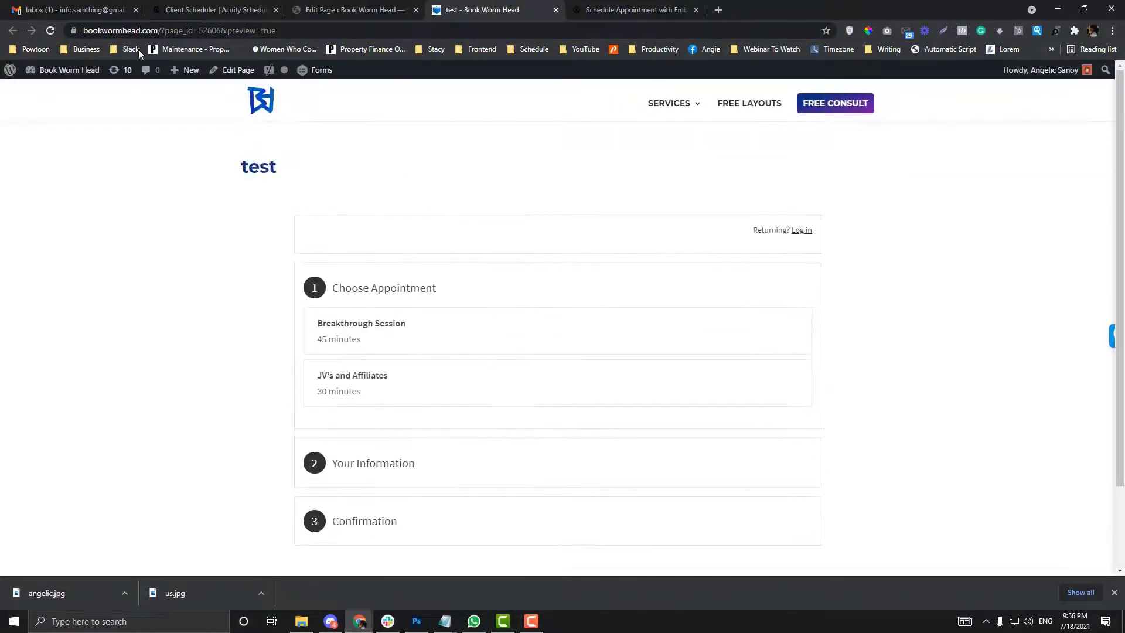
pyautogui.click(399, 5)
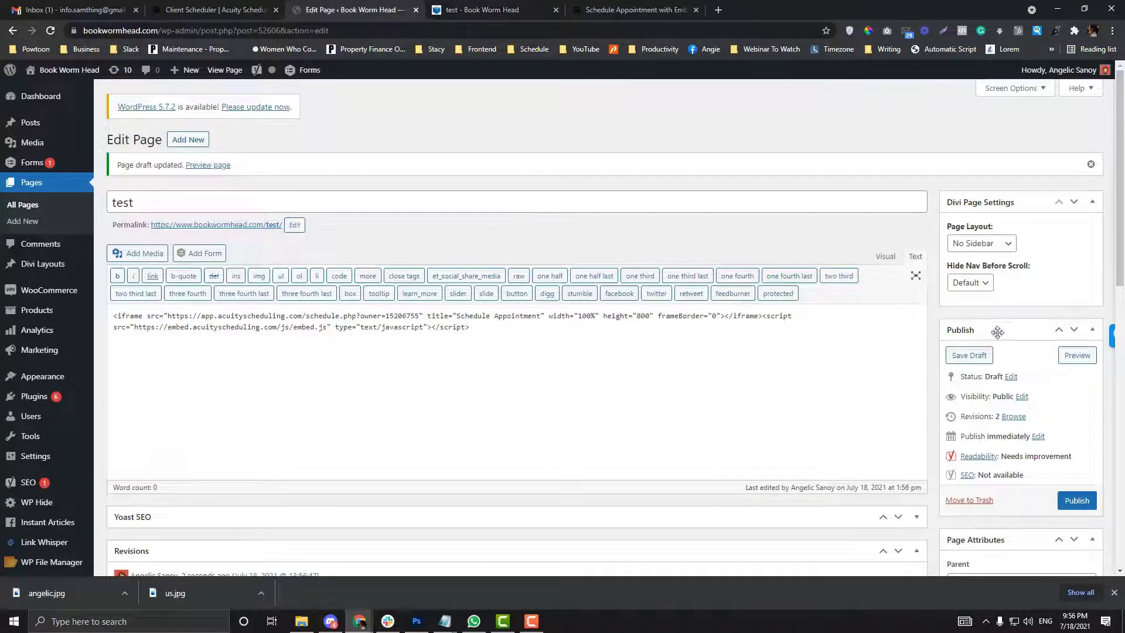
pyautogui.scroll(-1, 998, 337)
pyautogui.click(970, 224)
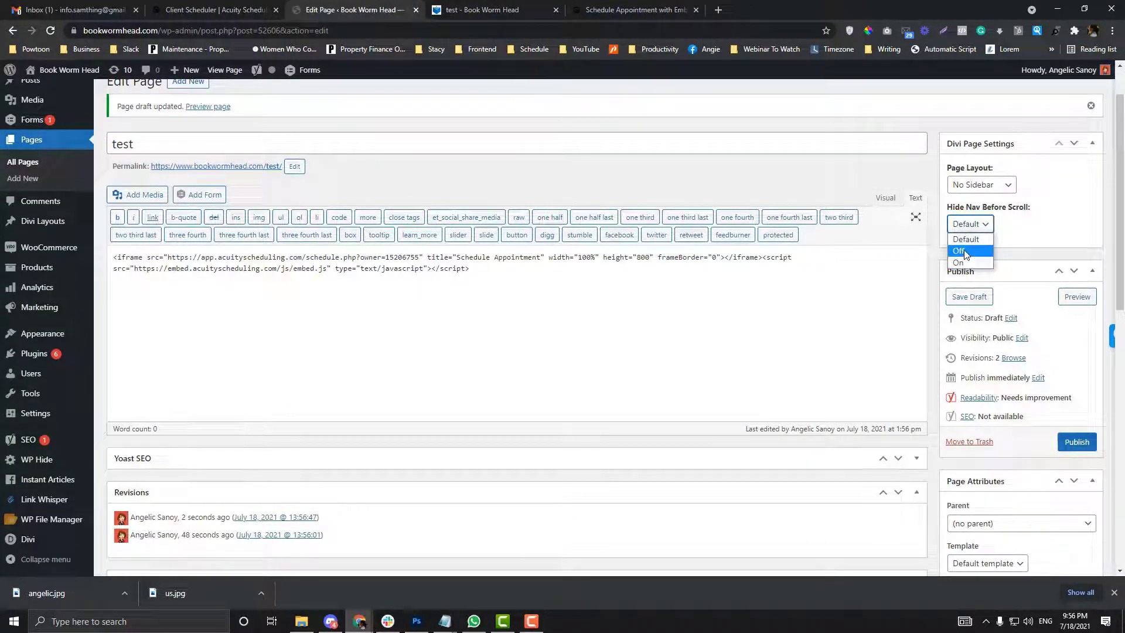
pyautogui.click(961, 251)
pyautogui.click(969, 297)
# Step: Select and copy the General Scheduling Page's Booking Button code
pyautogui.click(196, 9)
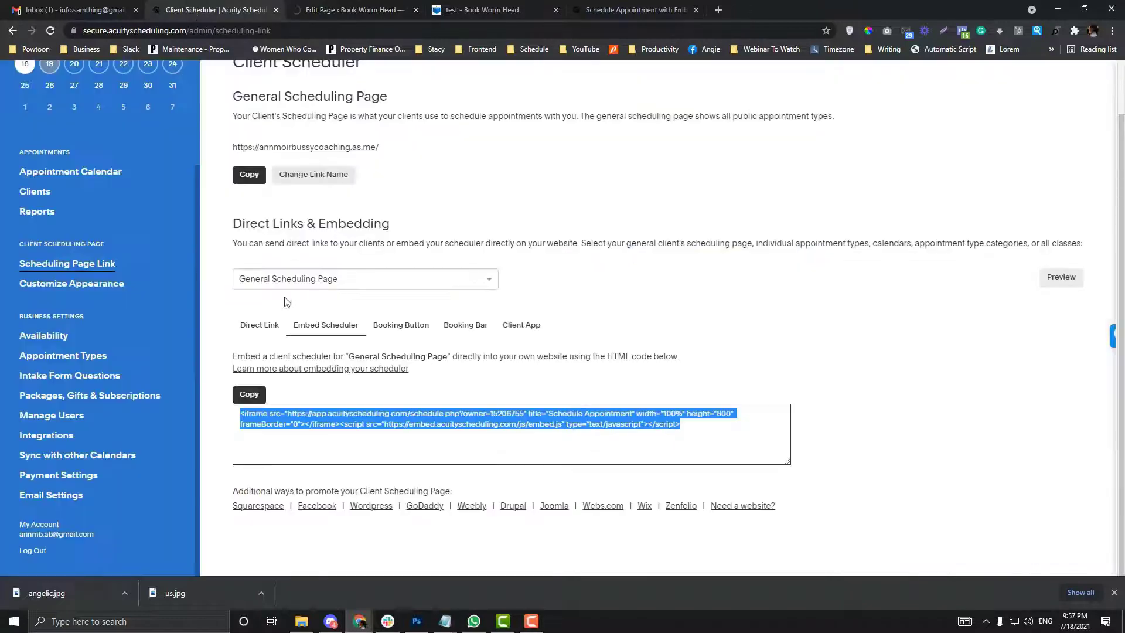
pyautogui.click(410, 326)
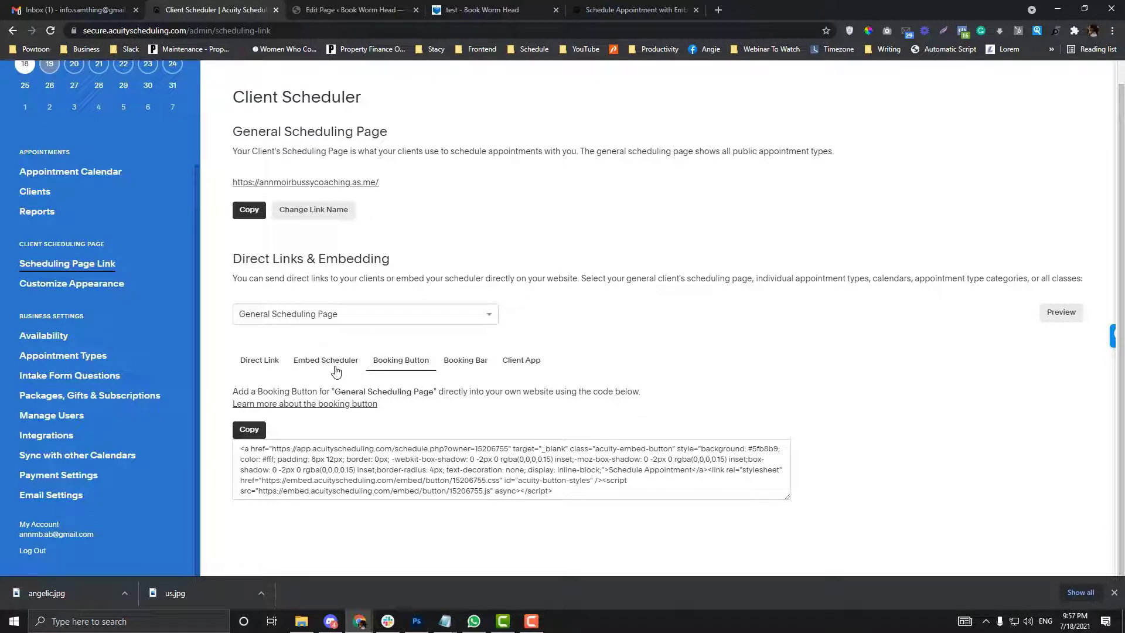
pyautogui.moveTo(242, 450); pyautogui.dragTo(603, 509)
pyautogui.rightClick(543, 479)
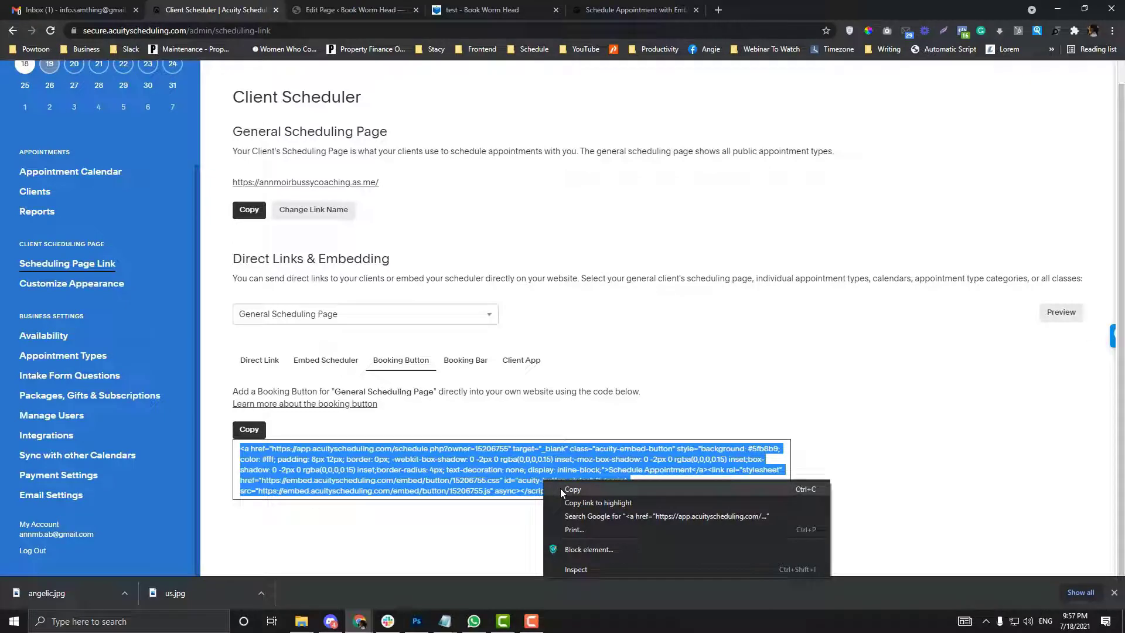
pyautogui.click(561, 489)
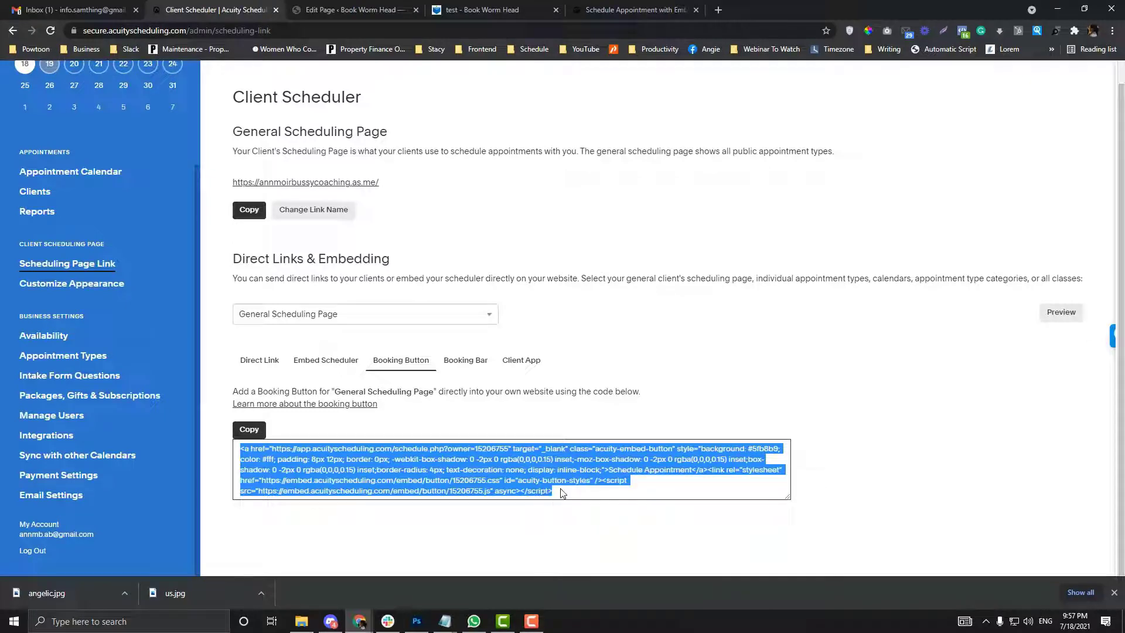
# Step: Paste the booking button code on its own line above the iframe, save the draft, and view the preview
pyautogui.click(354, 9)
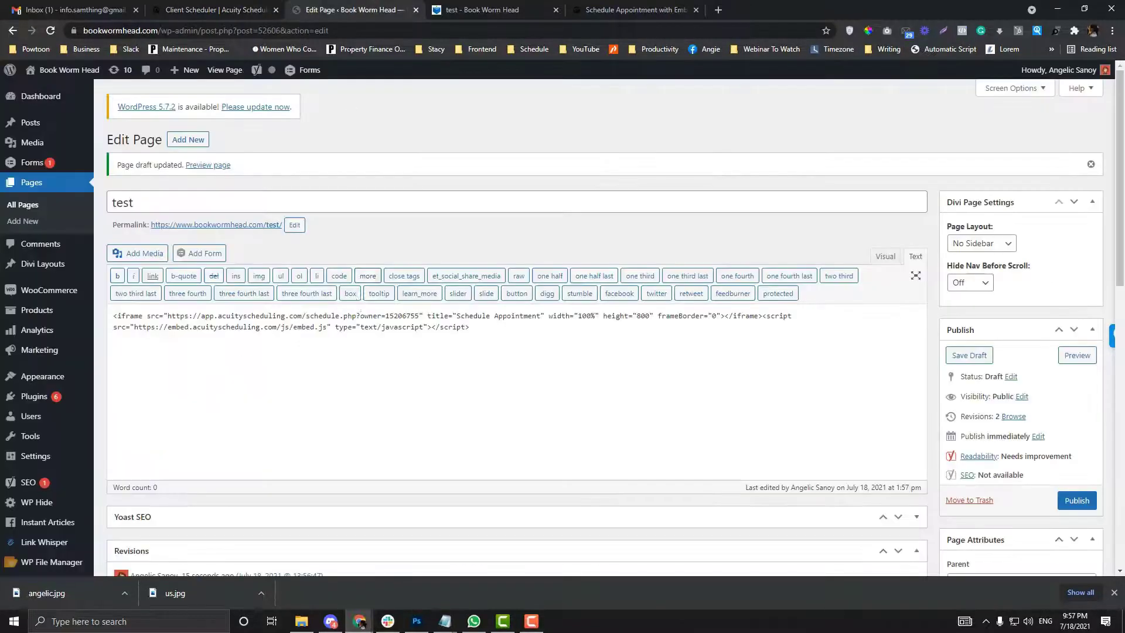
pyautogui.click(113, 319)
pyautogui.press('Return')
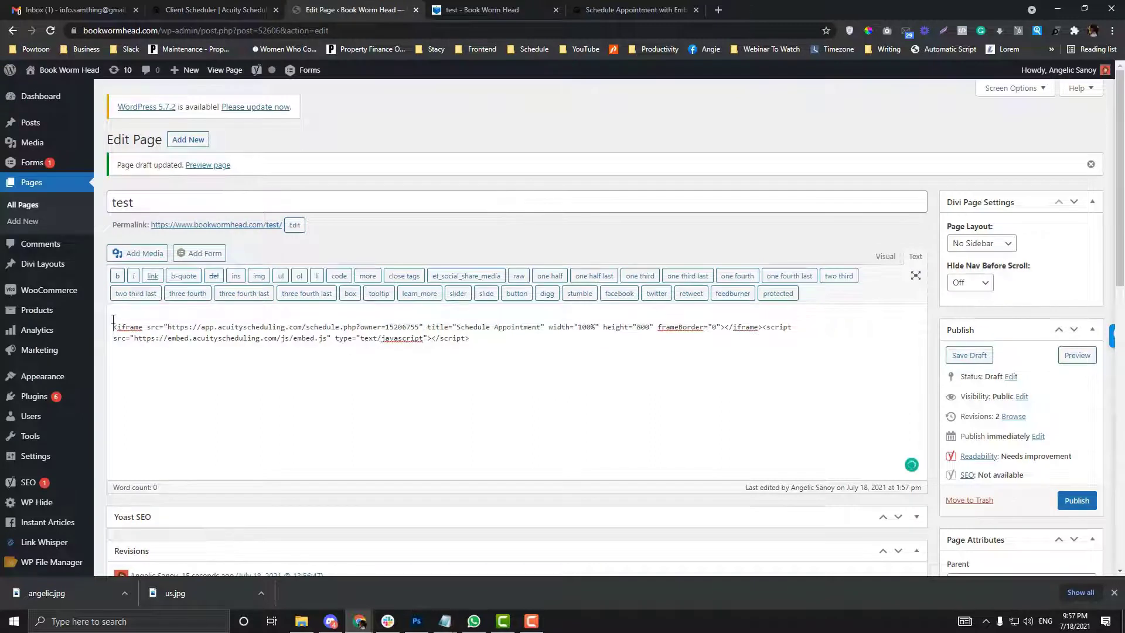
pyautogui.hotkey('ctrl', 'v')
pyautogui.press('Return')
pyautogui.press('Return')
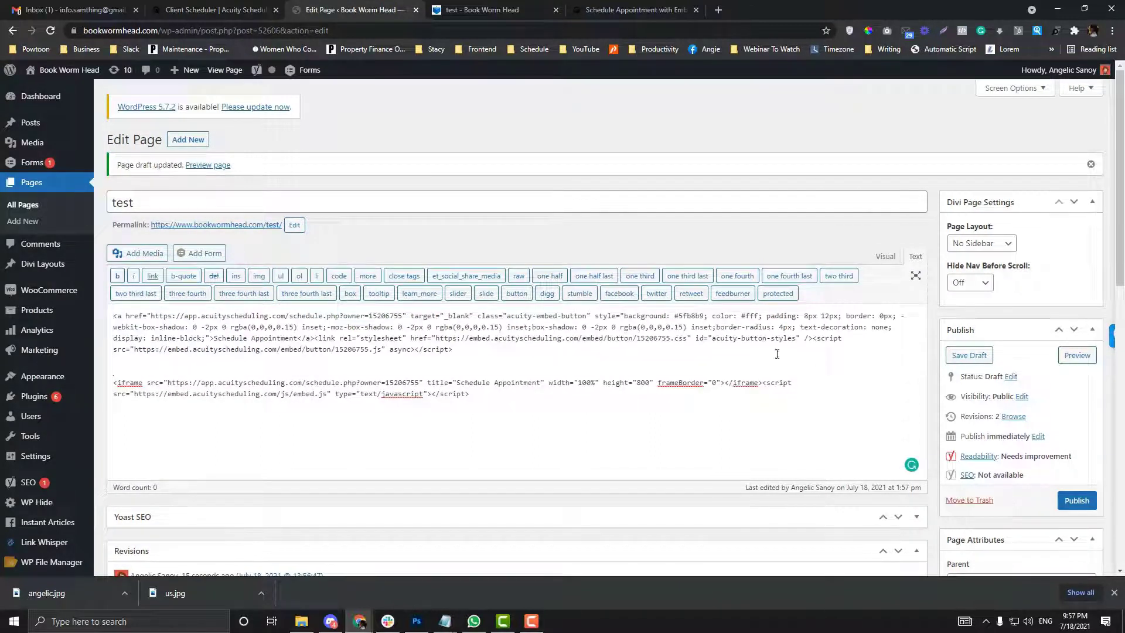
pyautogui.click(970, 355)
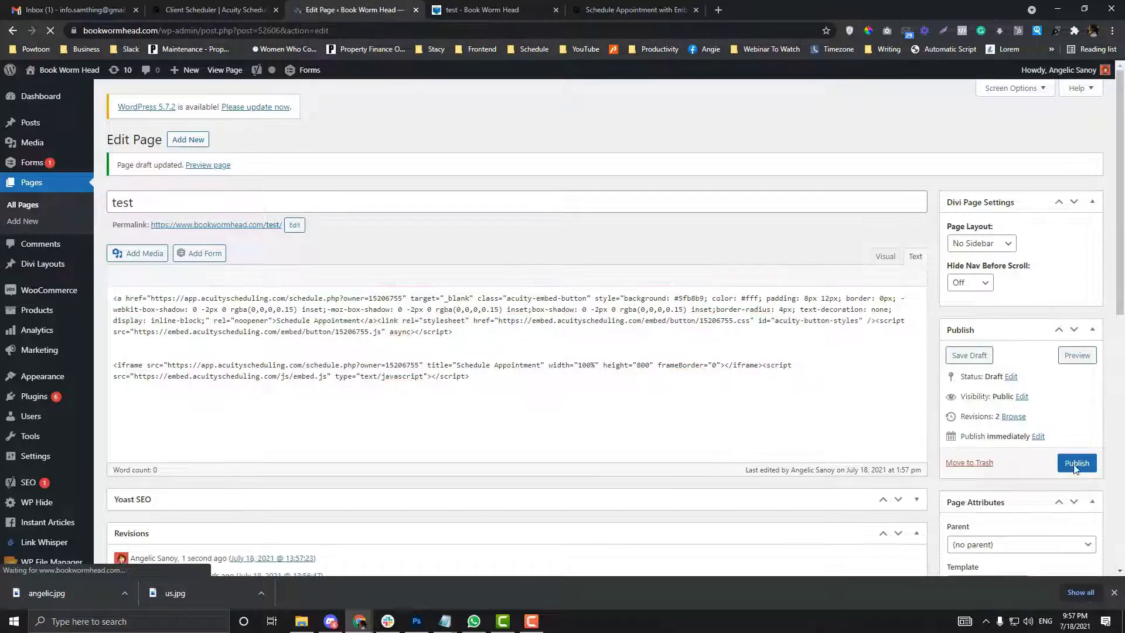
pyautogui.click(1077, 355)
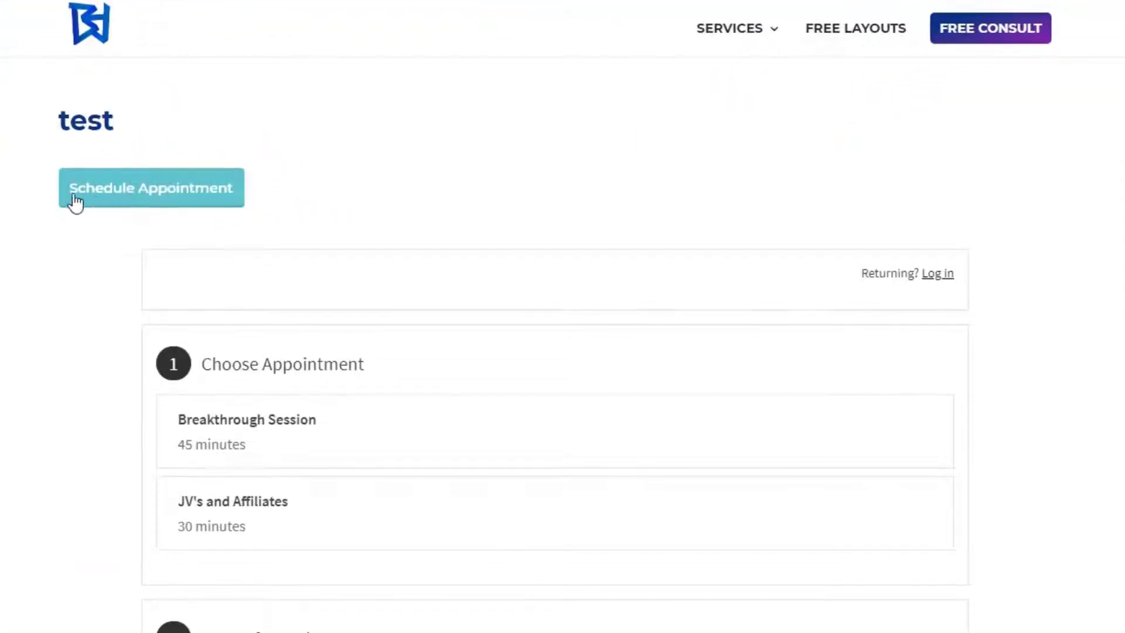
# Step: Open the Schedule Appointment popup and inspect the page at full desktop width
pyautogui.click(128, 200)
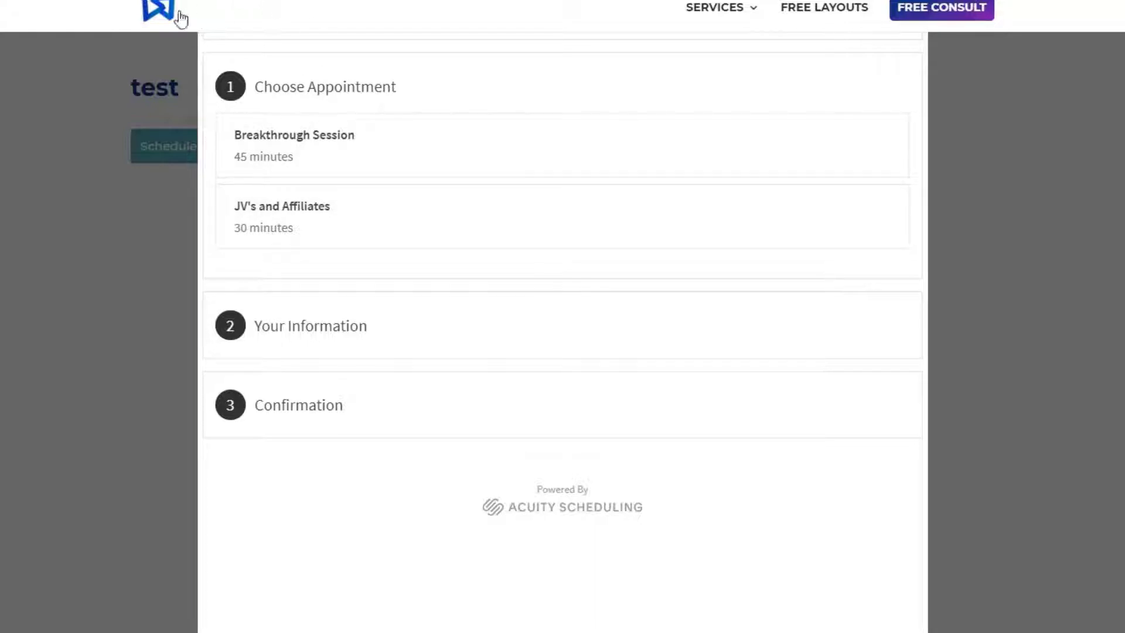
pyautogui.rightClick(298, 462)
pyautogui.click(339, 455)
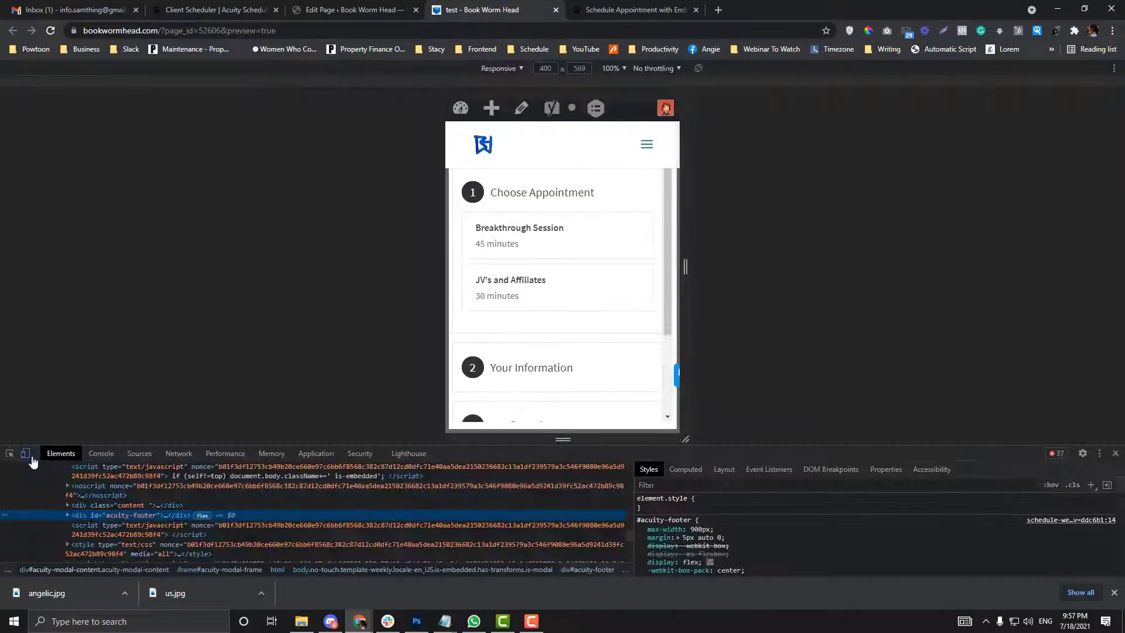
pyautogui.click(26, 455)
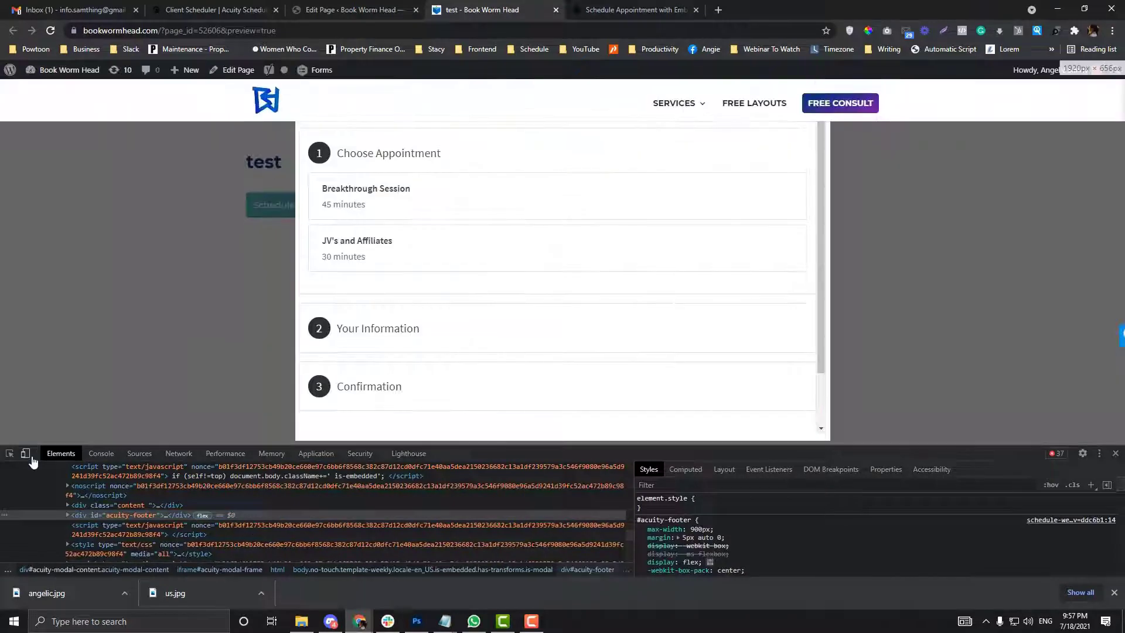
# Step: Set div.acuity-modal-inner's z-index to 9999999 !important, then close DevTools
pyautogui.hotkey('ctrl', 'shift', 'c')
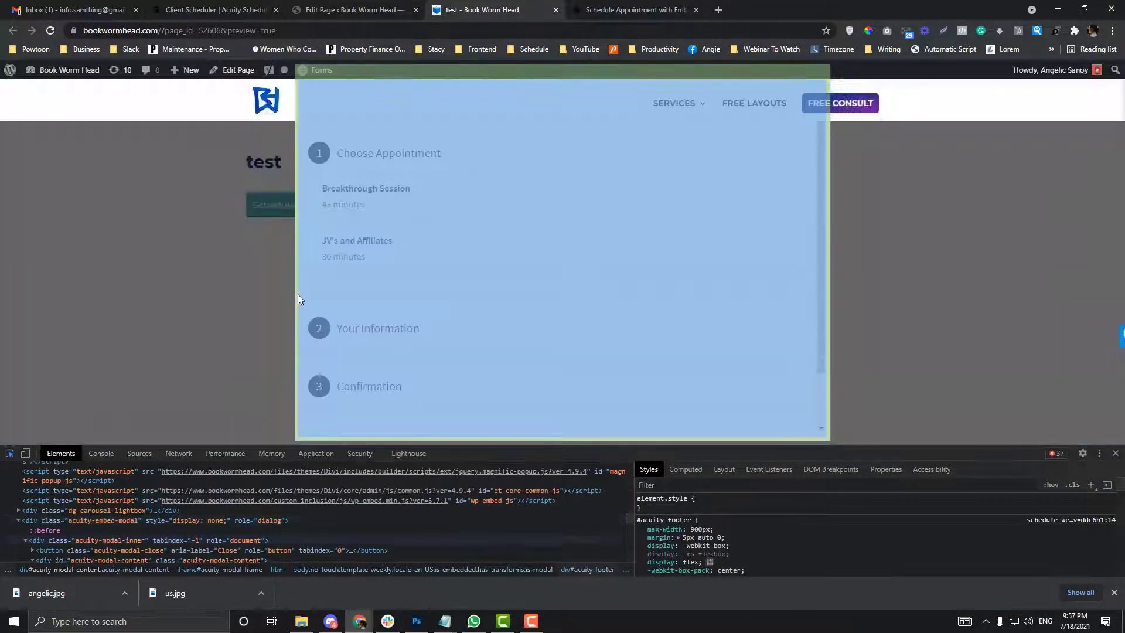
pyautogui.click(298, 294)
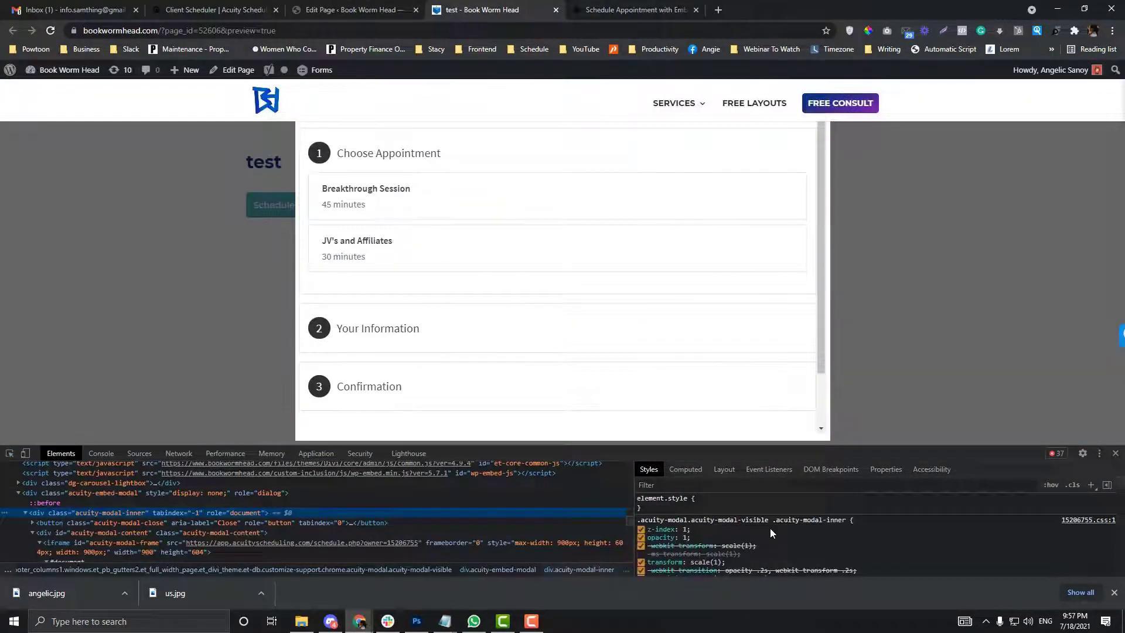
pyautogui.click(686, 529)
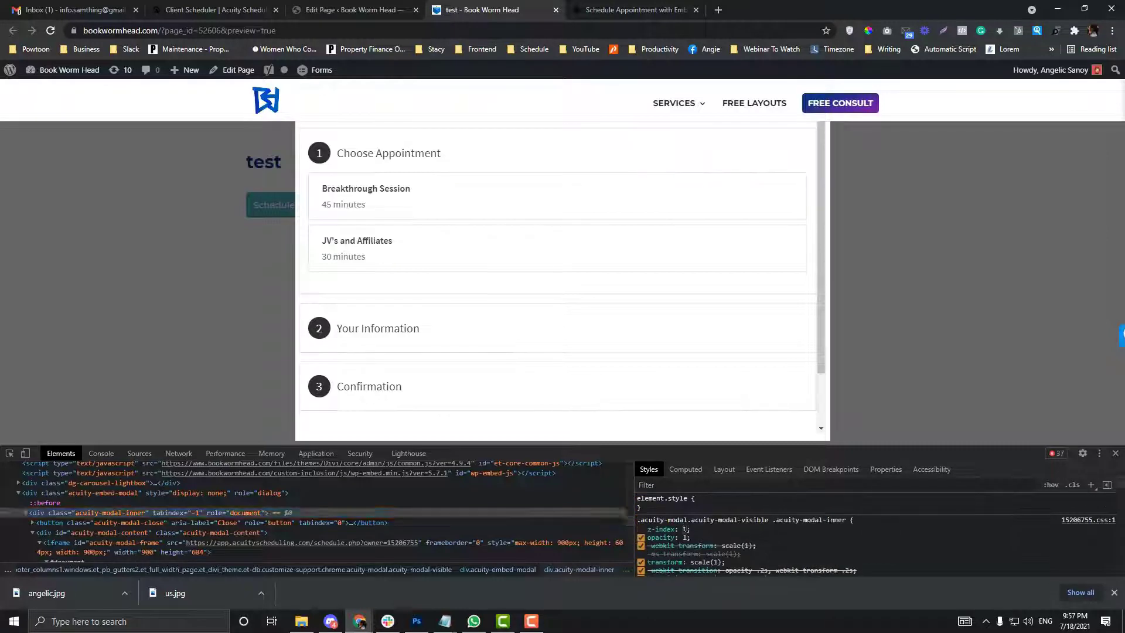
pyautogui.write('9999999!important;')
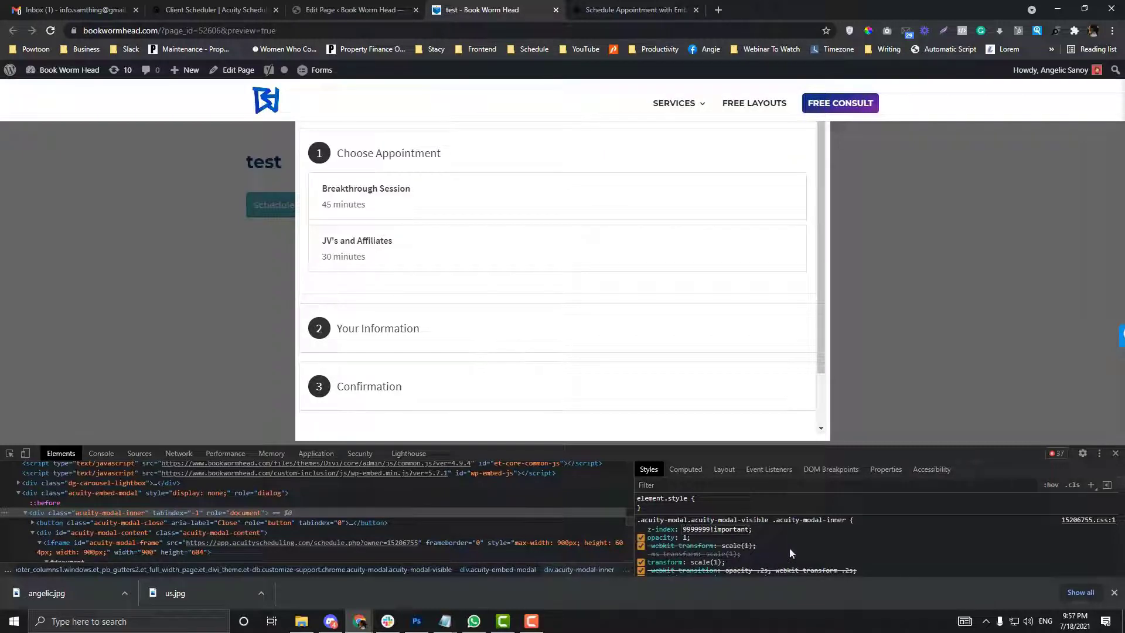
pyautogui.click(1116, 453)
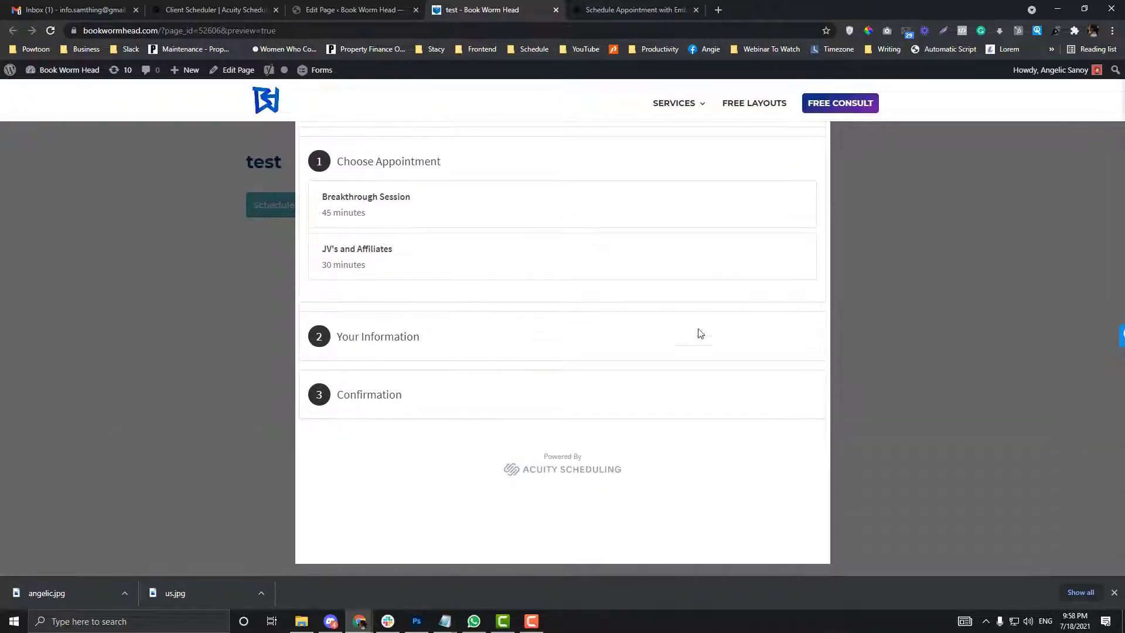
# Step: Apply the Blank Page template to the test page
pyautogui.click(375, 7)
pyautogui.scroll(-3, 1049, 410)
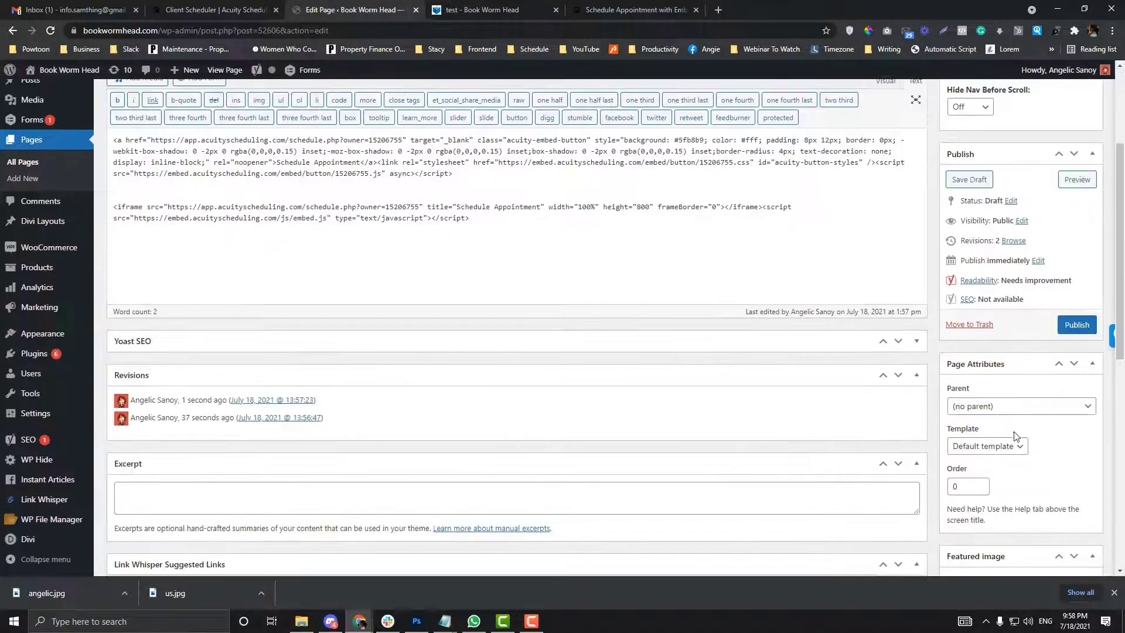
pyautogui.click(1016, 445)
pyautogui.click(976, 472)
pyautogui.scroll(2, 1038, 405)
pyautogui.scroll(1, 1036, 404)
# Step: Preview the test page and open its Schedule Appointment booking popup
pyautogui.click(1077, 354)
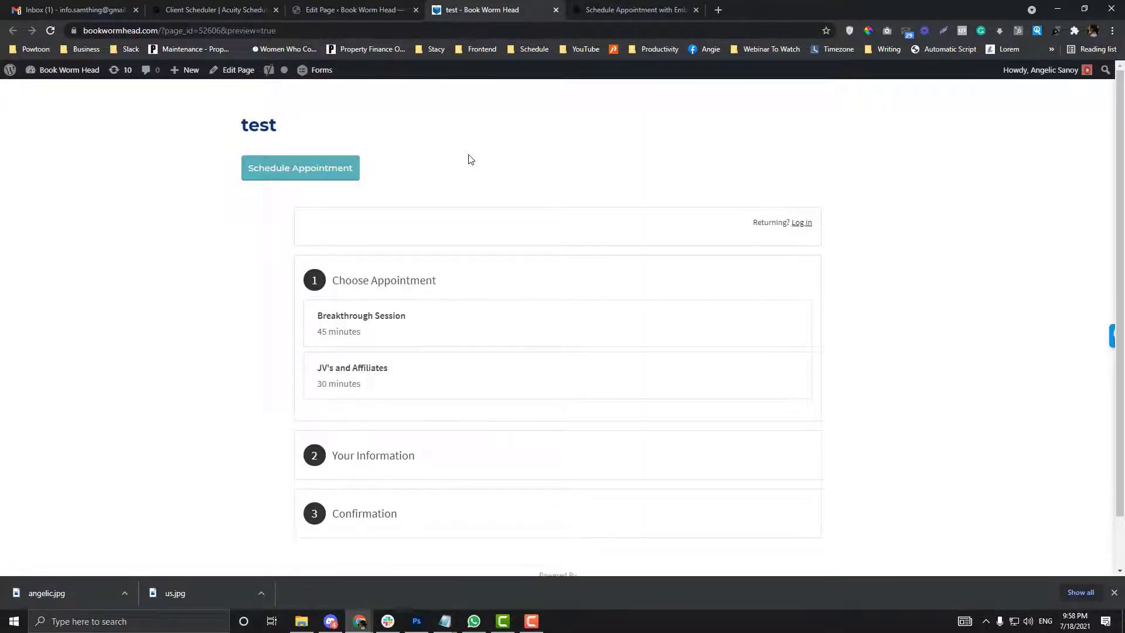
pyautogui.scroll(-1, 468, 159)
pyautogui.scroll(1, 469, 158)
pyautogui.click(350, 170)
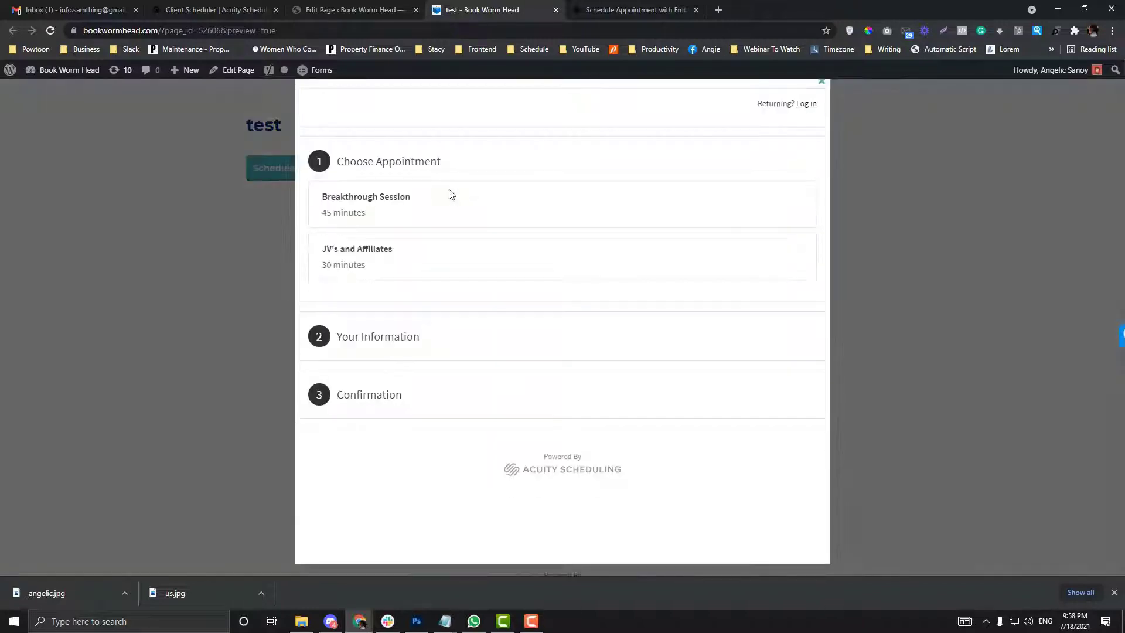
# Step: Select all of Acuity's Booking Bar embed code
pyautogui.click(228, 7)
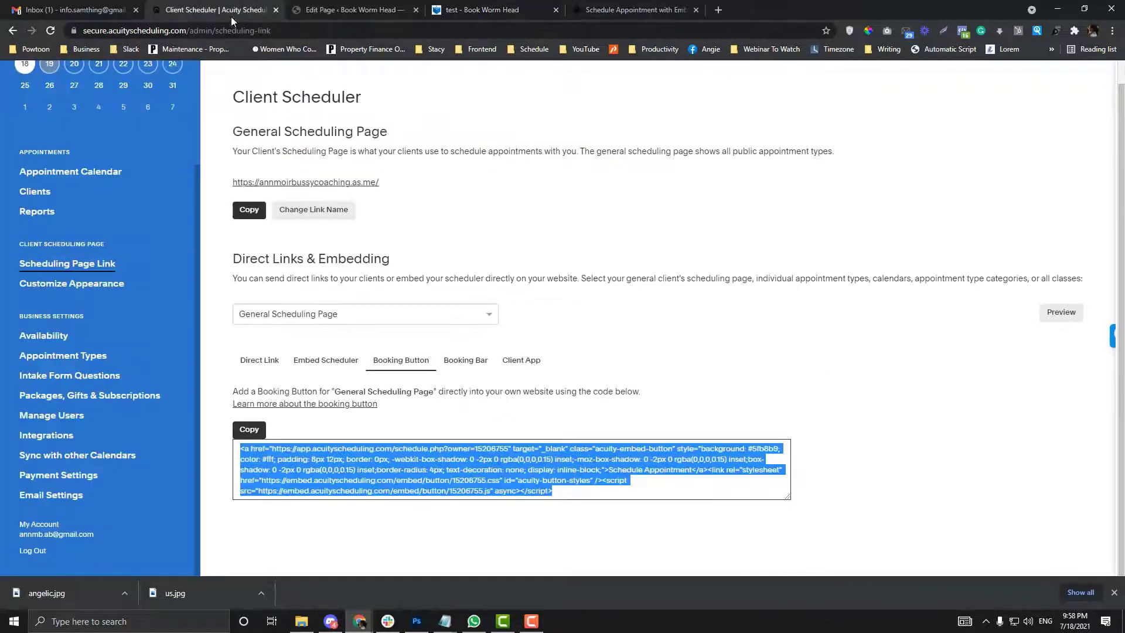
pyautogui.click(451, 362)
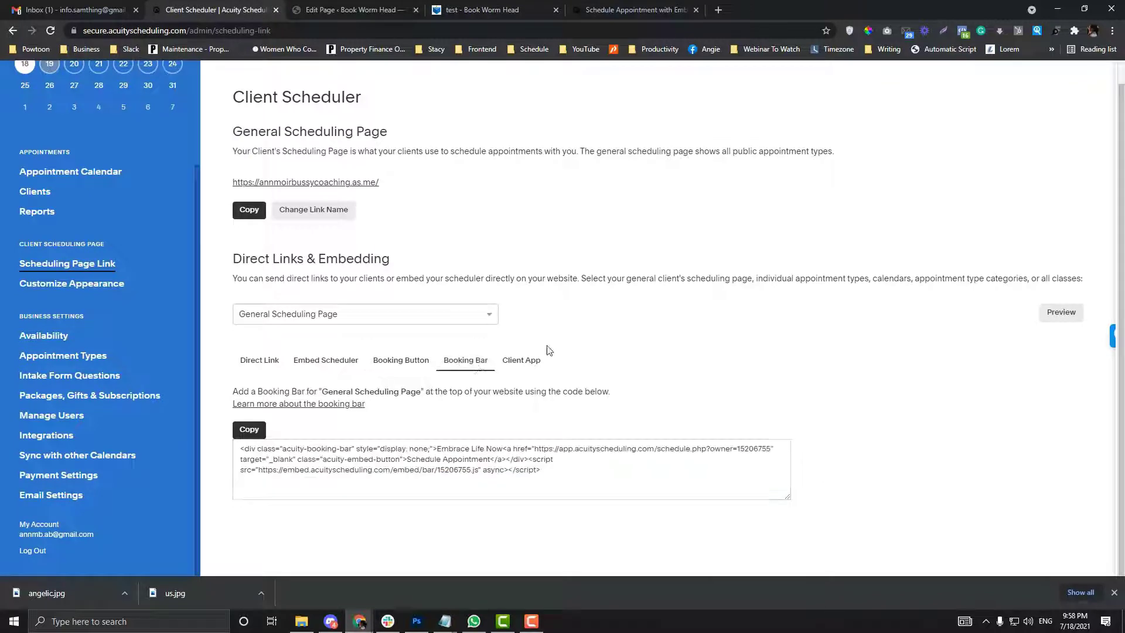
pyautogui.click(413, 465)
pyautogui.click(397, 6)
# Step: Paste the booking bar code above the button code and preview the test page
pyautogui.click(115, 316)
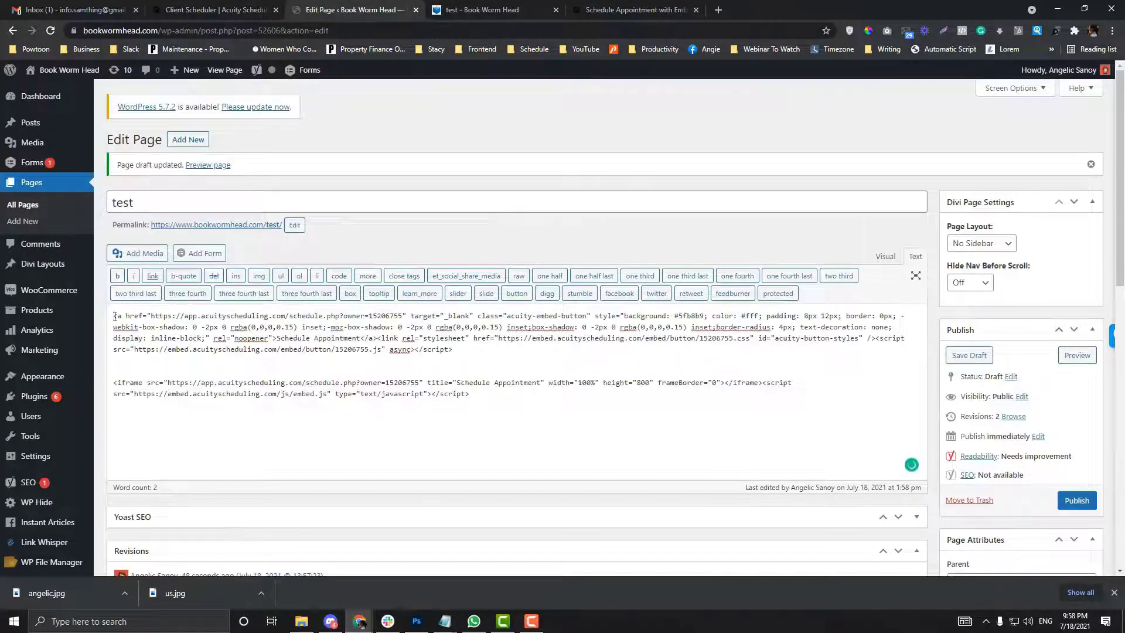
pyautogui.press('Return')
pyautogui.hotkey('ctrl', 'v')
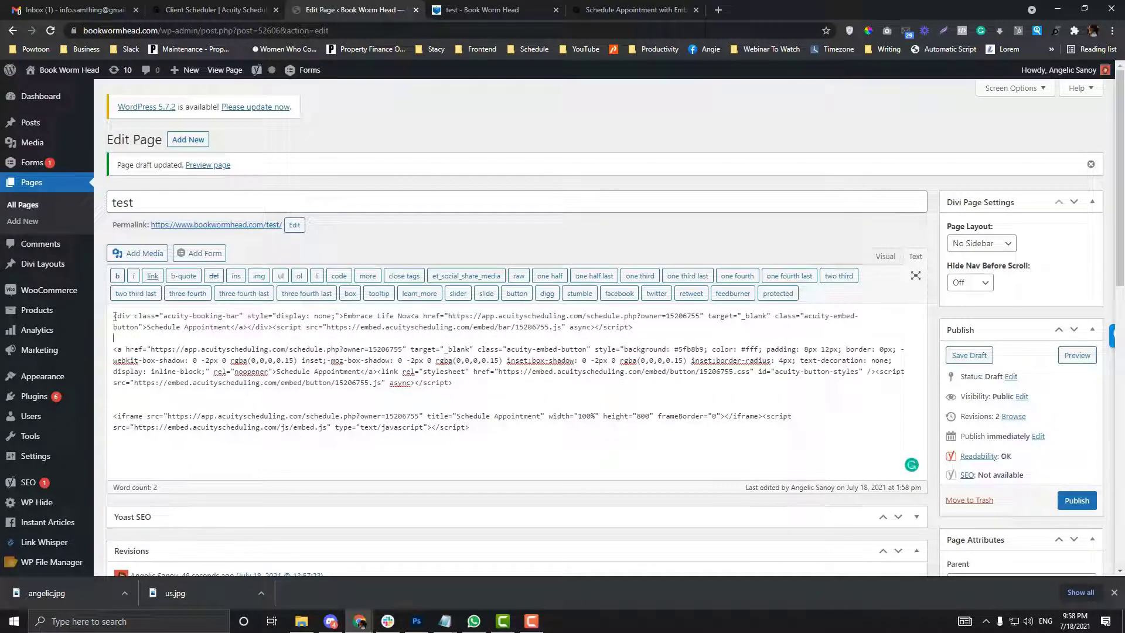
pyautogui.click(1078, 355)
pyautogui.click(519, 7)
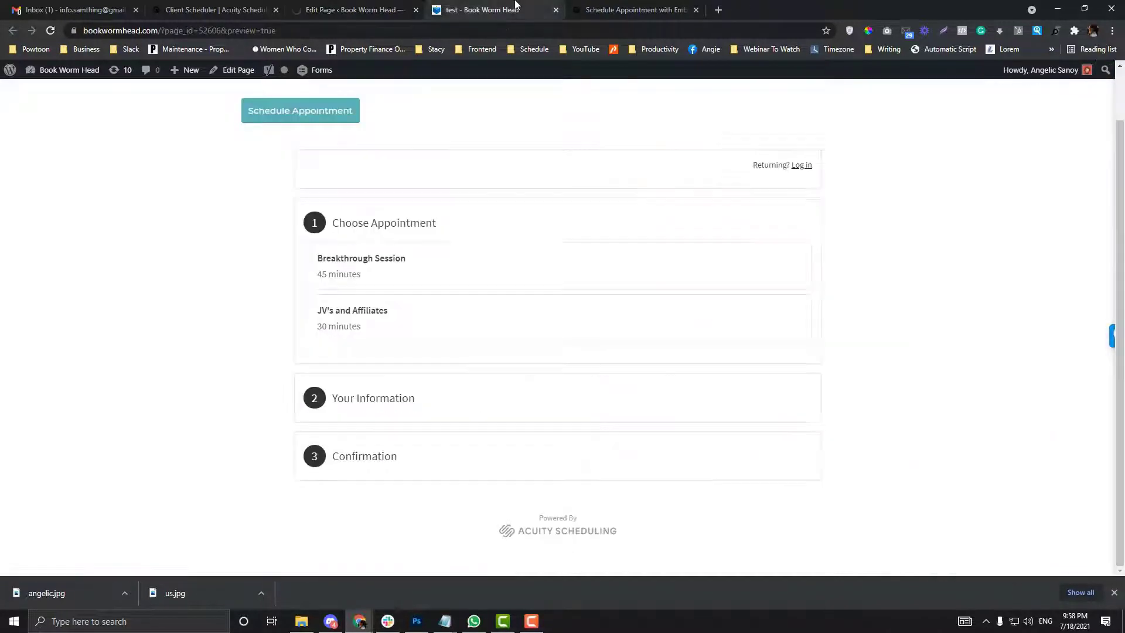
pyautogui.click(496, 30)
pyautogui.press('Return')
# Step: Check the preview address in a private browsing window, then close it
pyautogui.click(325, 30)
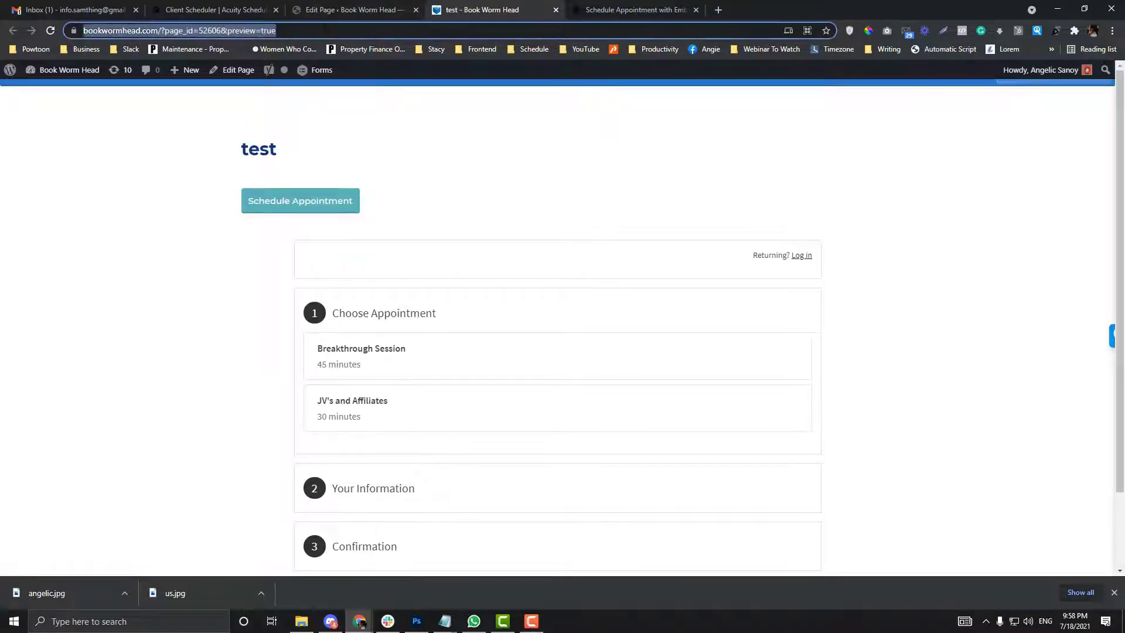
pyautogui.hotkey('ctrl', 'c')
pyautogui.hotkey('ctrl', 'shift', 'n')
pyautogui.hotkey('ctrl', 'v')
pyautogui.press('Return')
pyautogui.moveTo(325, 9); pyautogui.dragTo(439, 200)
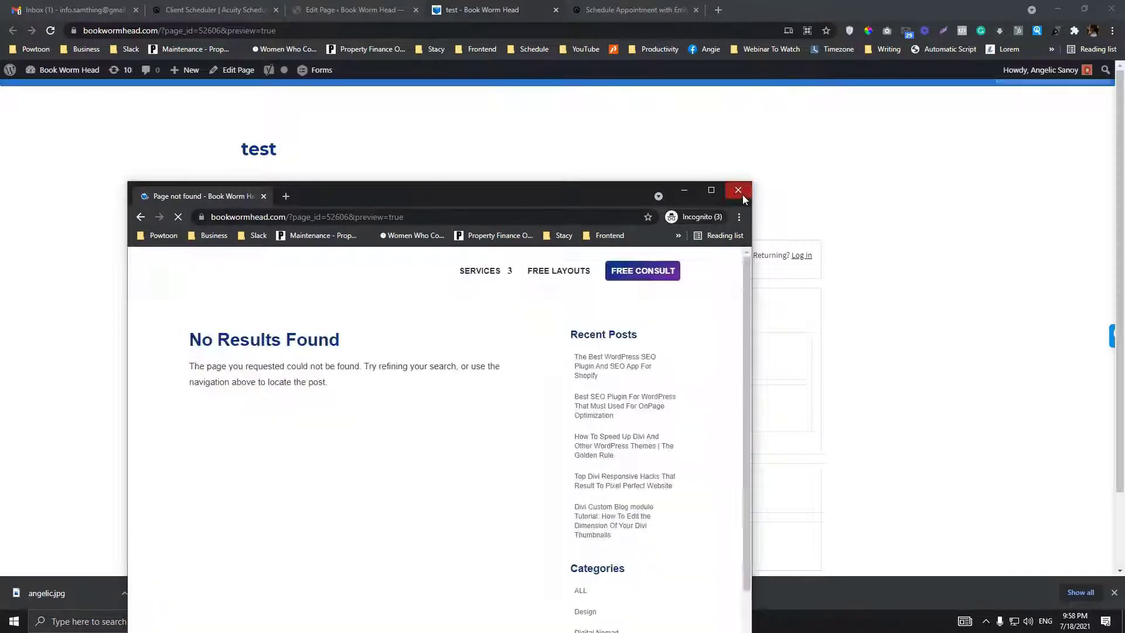
pyautogui.click(738, 190)
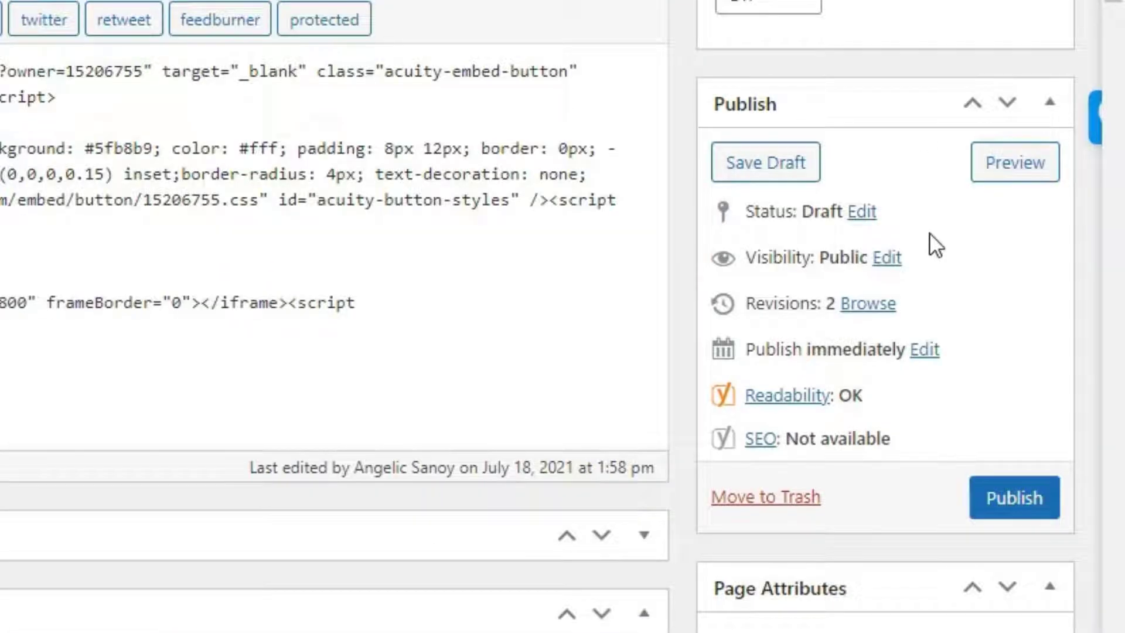
# Step: Publish the test page, leaving the status dropdown on Draft
pyautogui.scroll(-2, 903, 176)
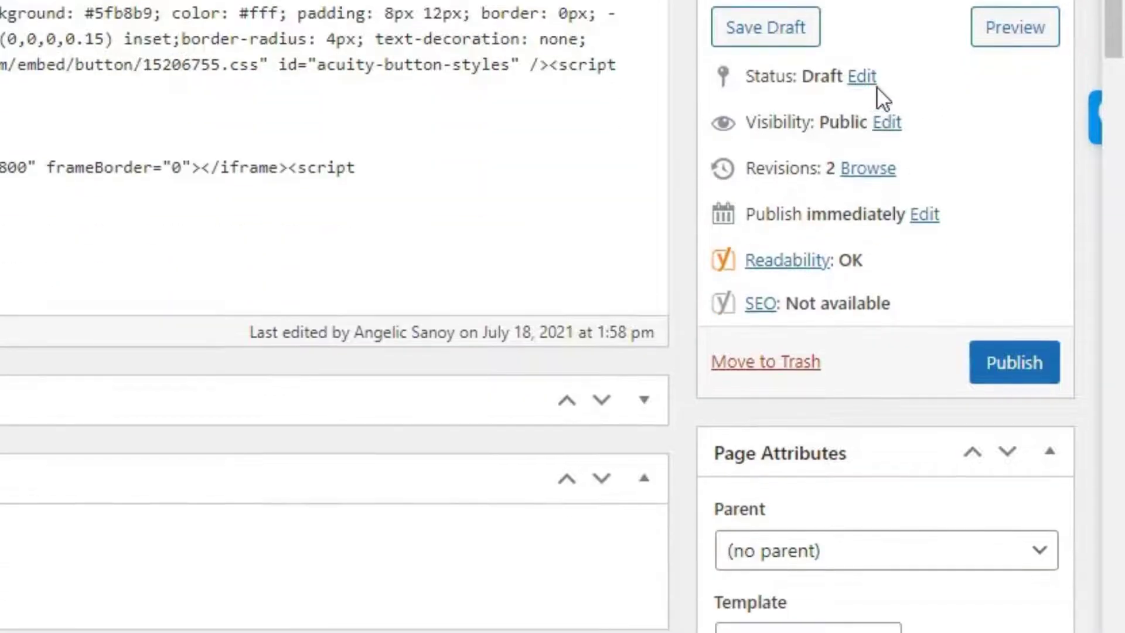
pyautogui.click(866, 78)
pyautogui.click(800, 120)
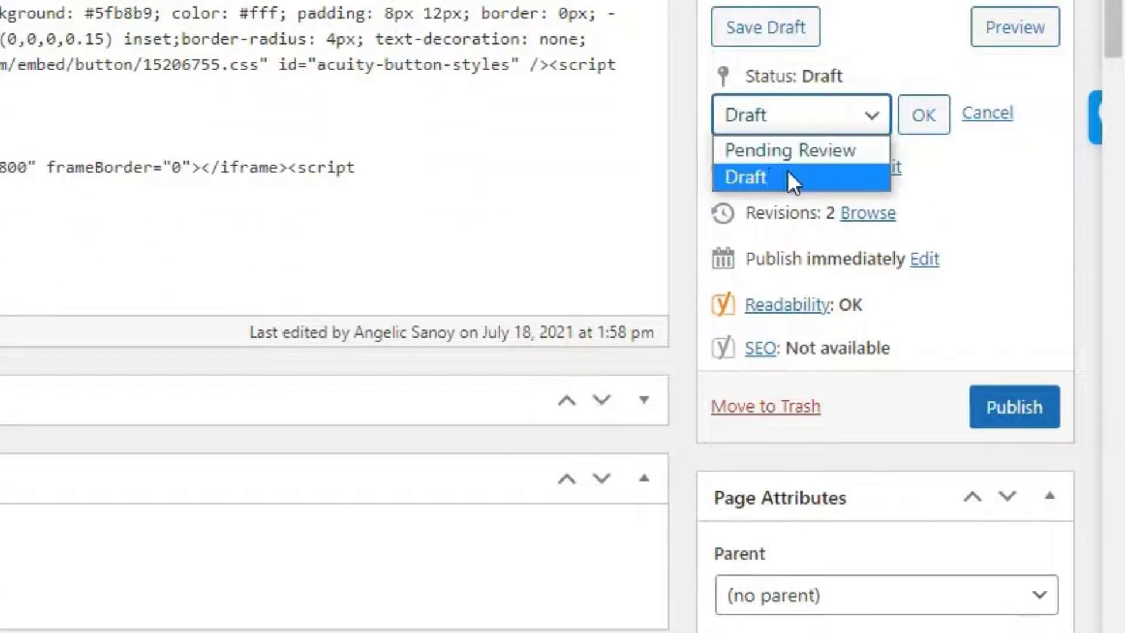
pyautogui.click(785, 177)
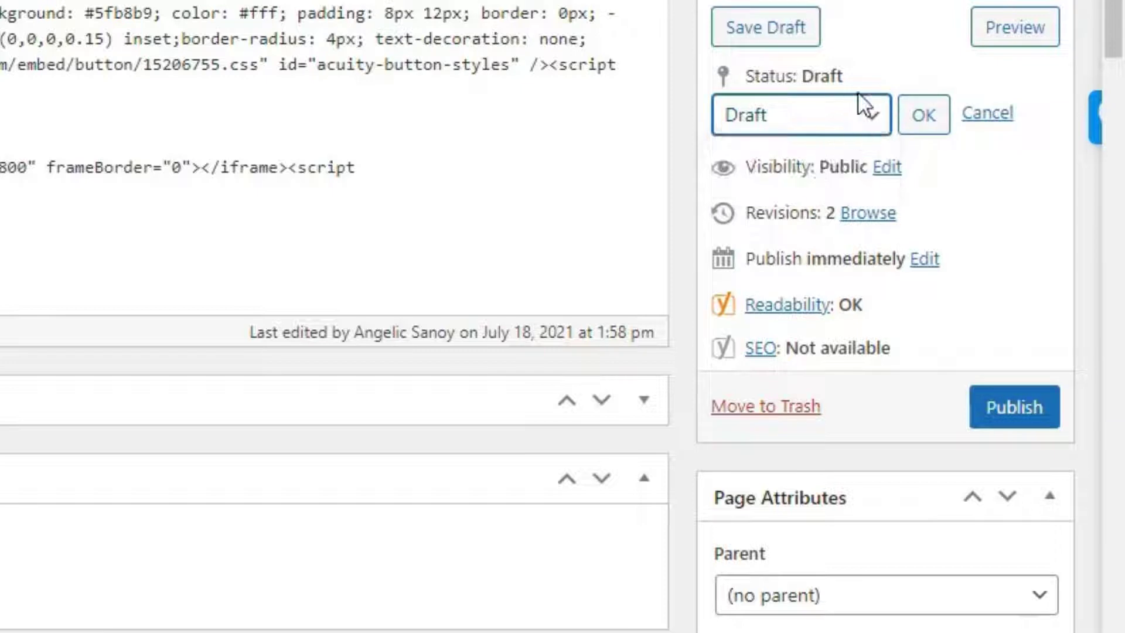
pyautogui.click(1027, 417)
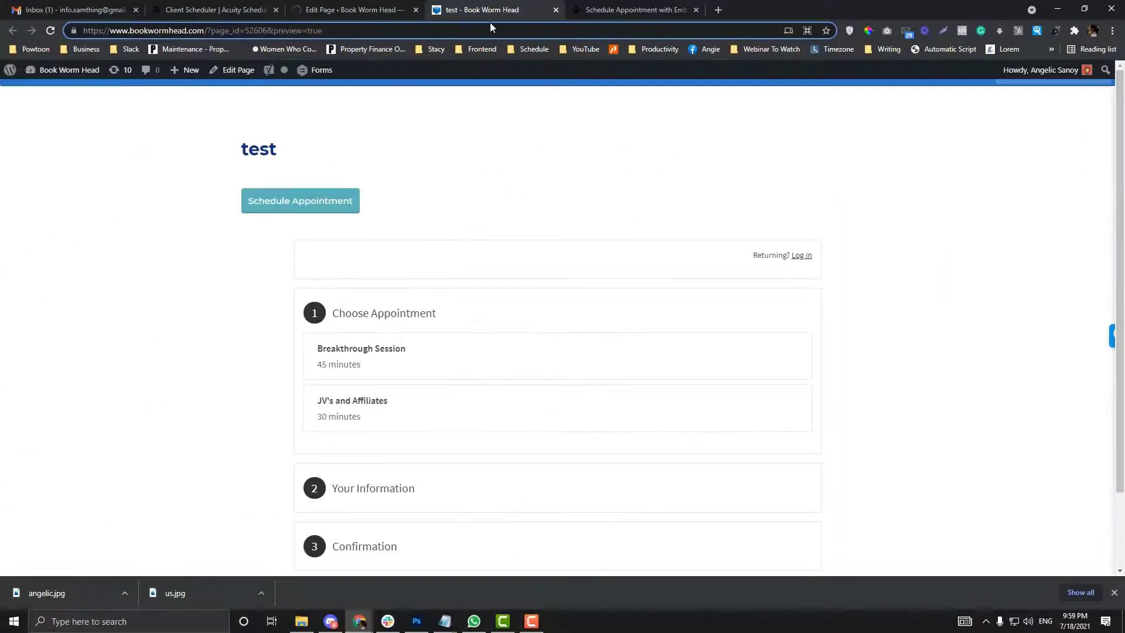
# Step: Confirm the Embrace Life Now booking bar appears live at bookwormhead.com/test/ privately
pyautogui.press('Return')
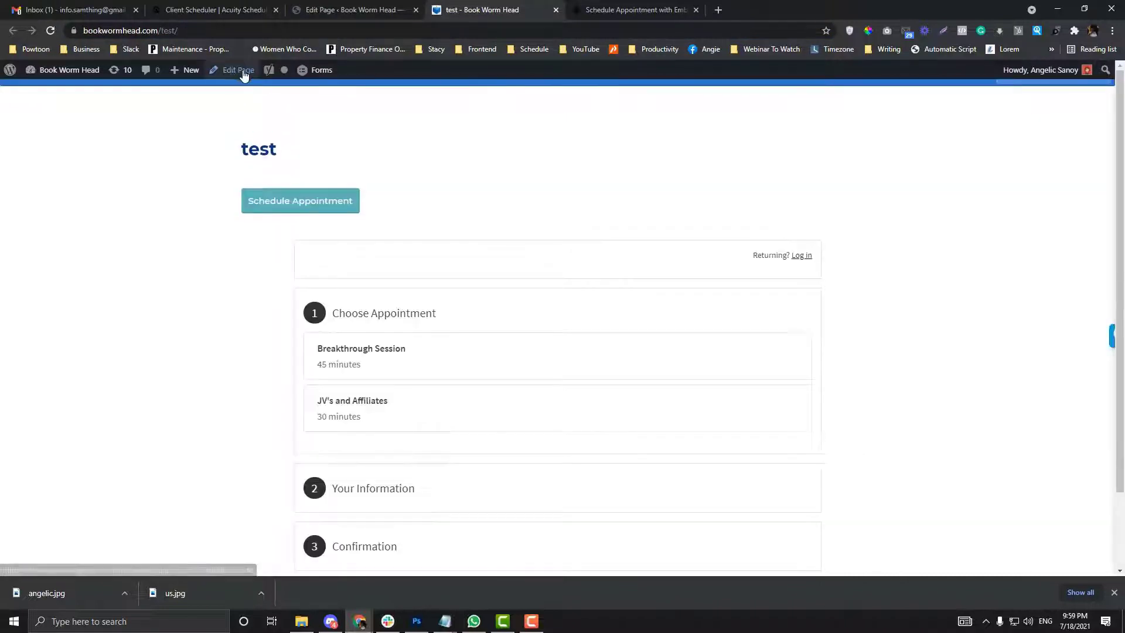
pyautogui.hotkey('ctrl', 'l')
pyautogui.hotkey('ctrl', 'c')
pyautogui.hotkey('ctrl', 'shift', 'n')
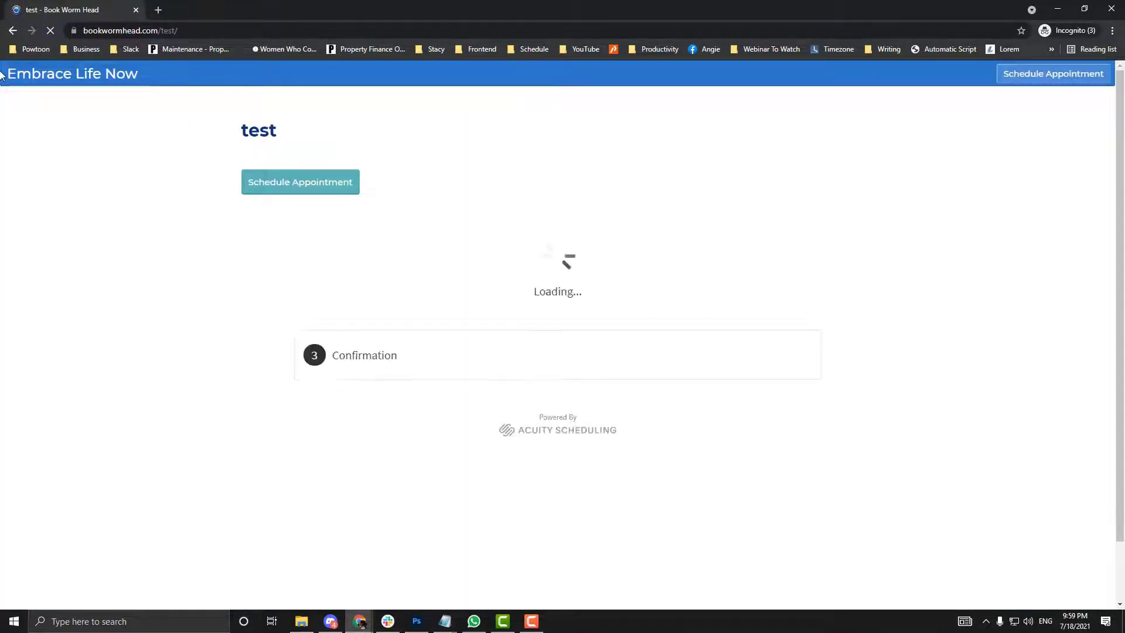
pyautogui.moveTo(418, 15); pyautogui.dragTo(663, 167)
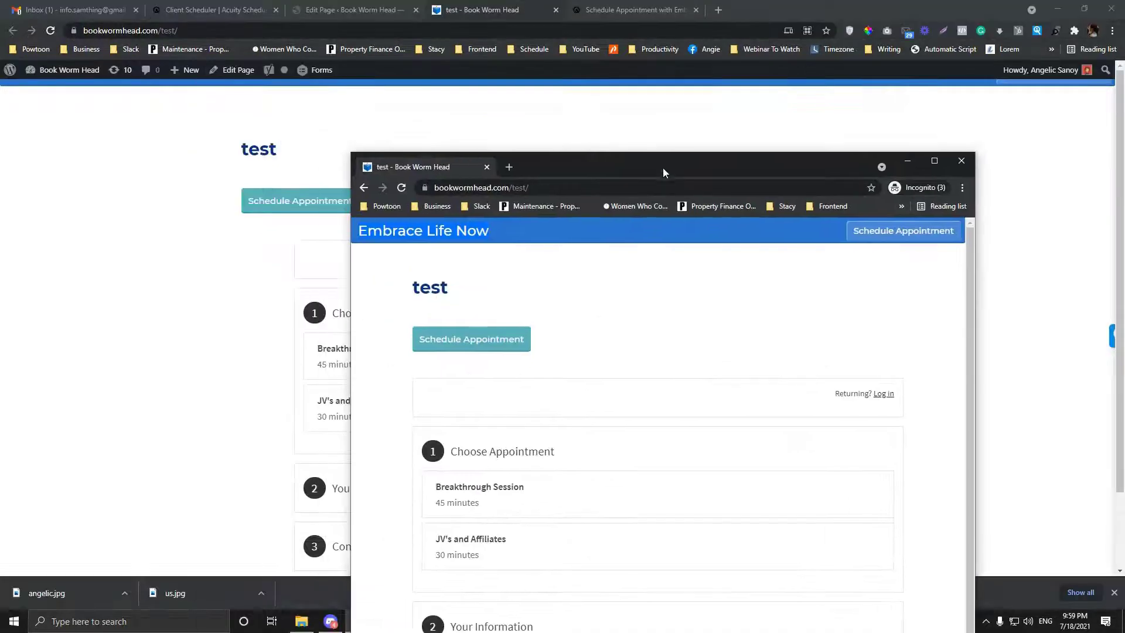
pyautogui.hotkey('alt', 'Tab')
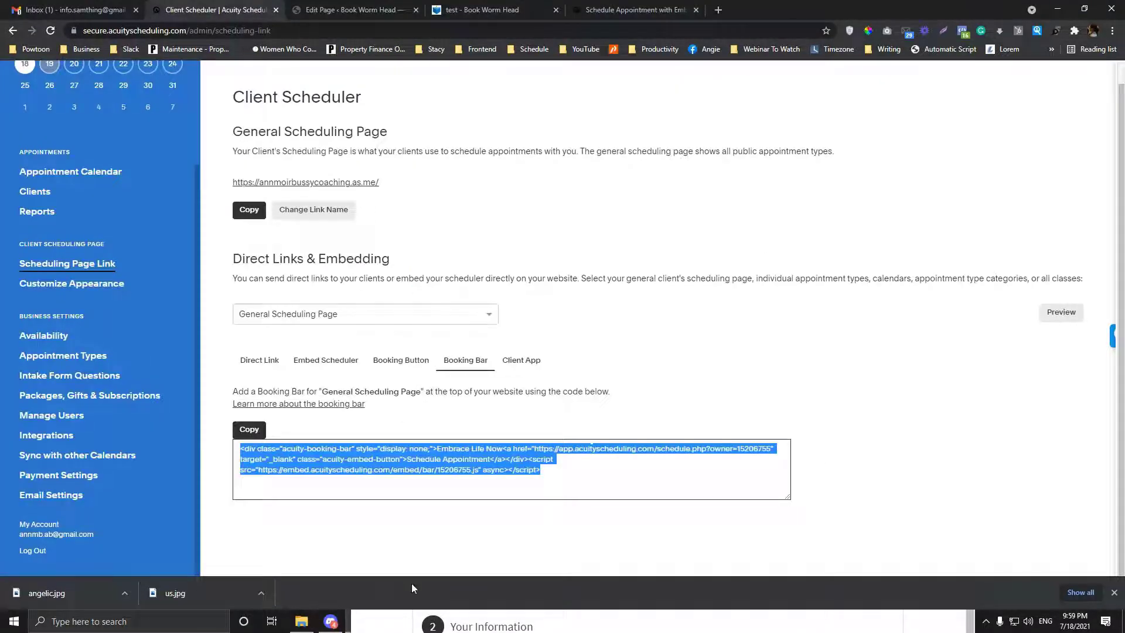
# Step: Try the live booking bar's popup on the test page, then close it
pyautogui.click(445, 624)
pyautogui.click(921, 237)
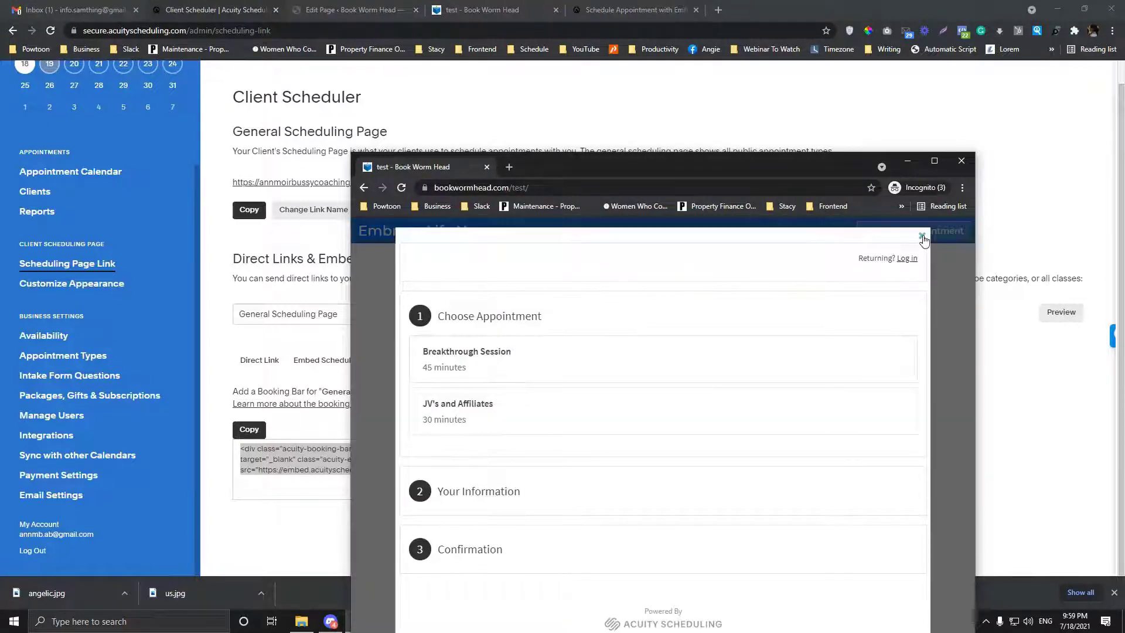
pyautogui.click(922, 236)
# Step: Review the embedded scheduler, booking bar and booking button codes in Acuity
pyautogui.click(274, 350)
pyautogui.click(326, 360)
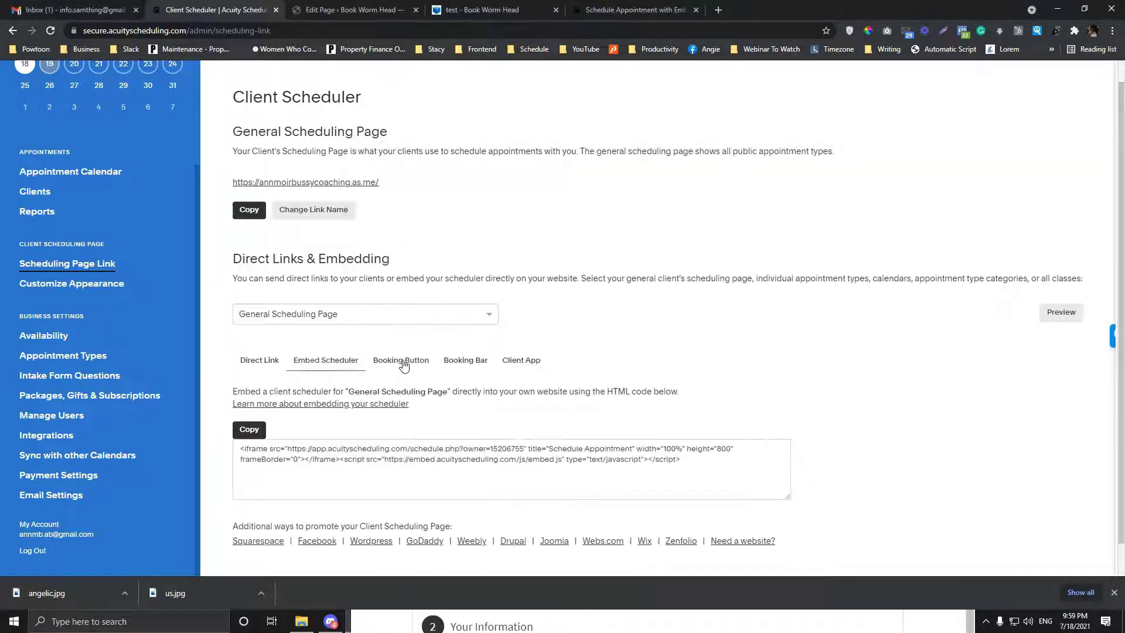
pyautogui.click(466, 360)
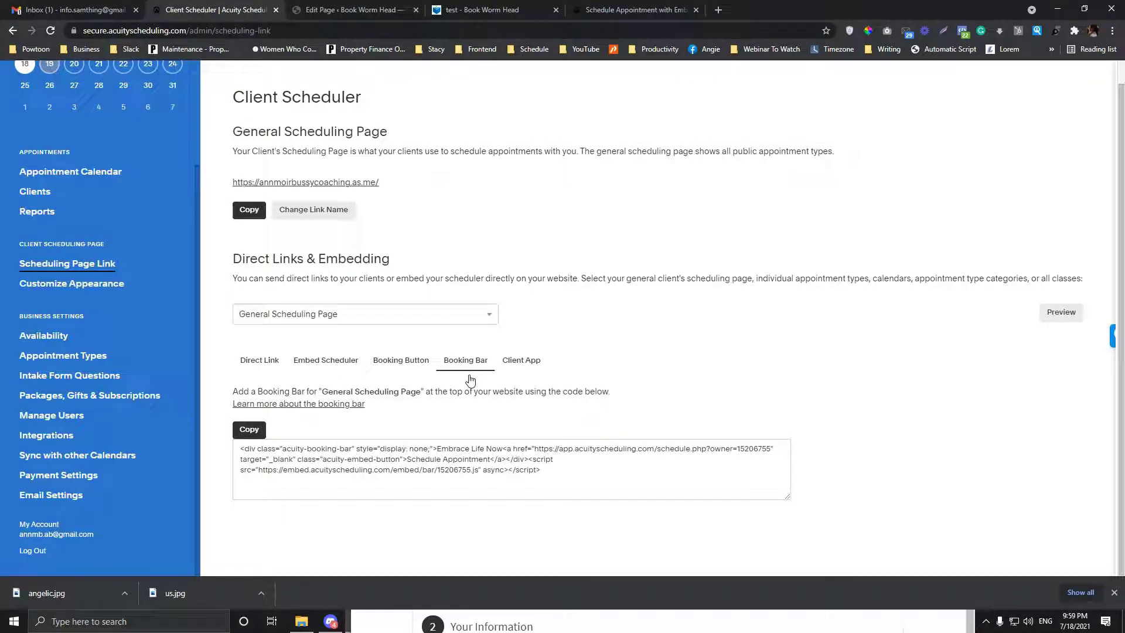
pyautogui.click(412, 366)
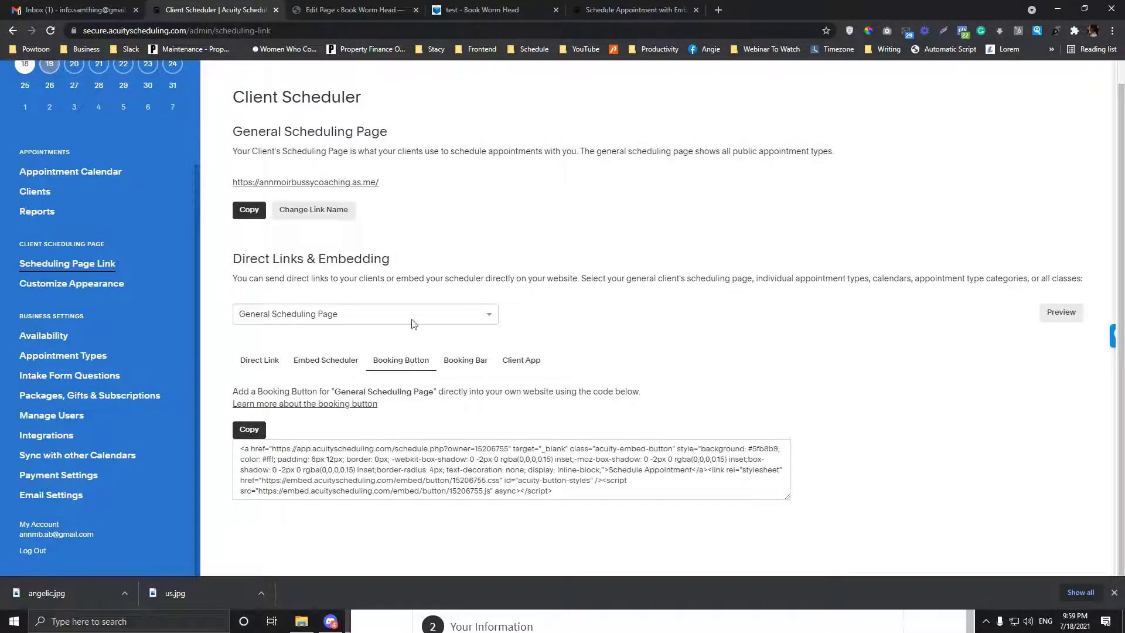
# Step: Open the bookwormhead.com home page, then show Acuity's booking bar code and Client App QR
pyautogui.click(378, 9)
pyautogui.moveTo(158, 30); pyautogui.dragTo(531, 25)
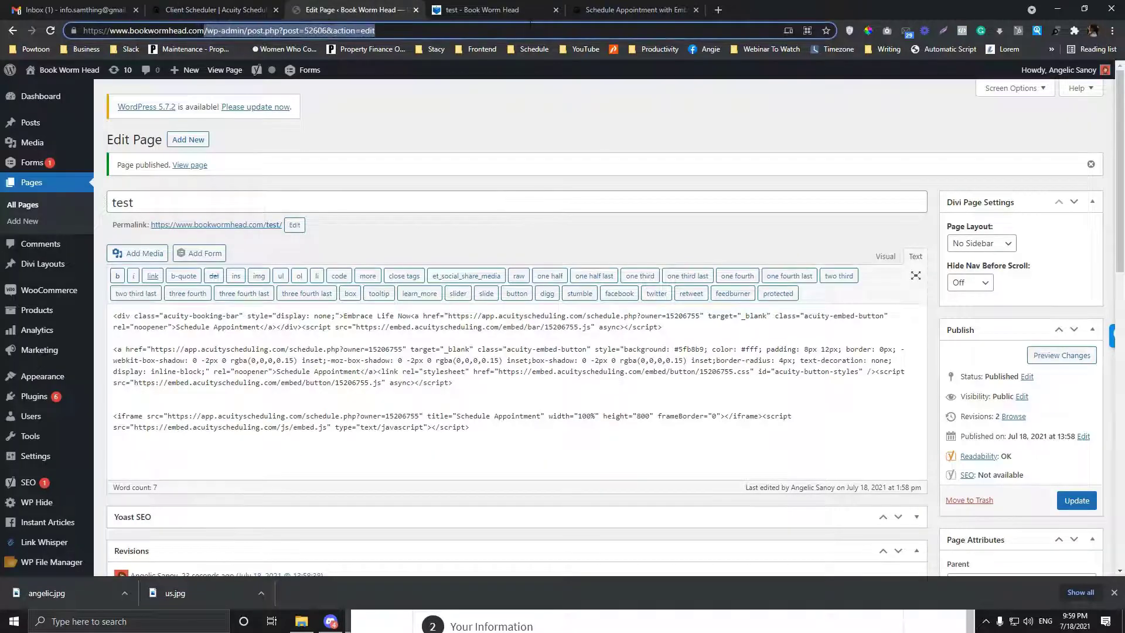
pyautogui.press('BackSpace')
pyautogui.press('Return')
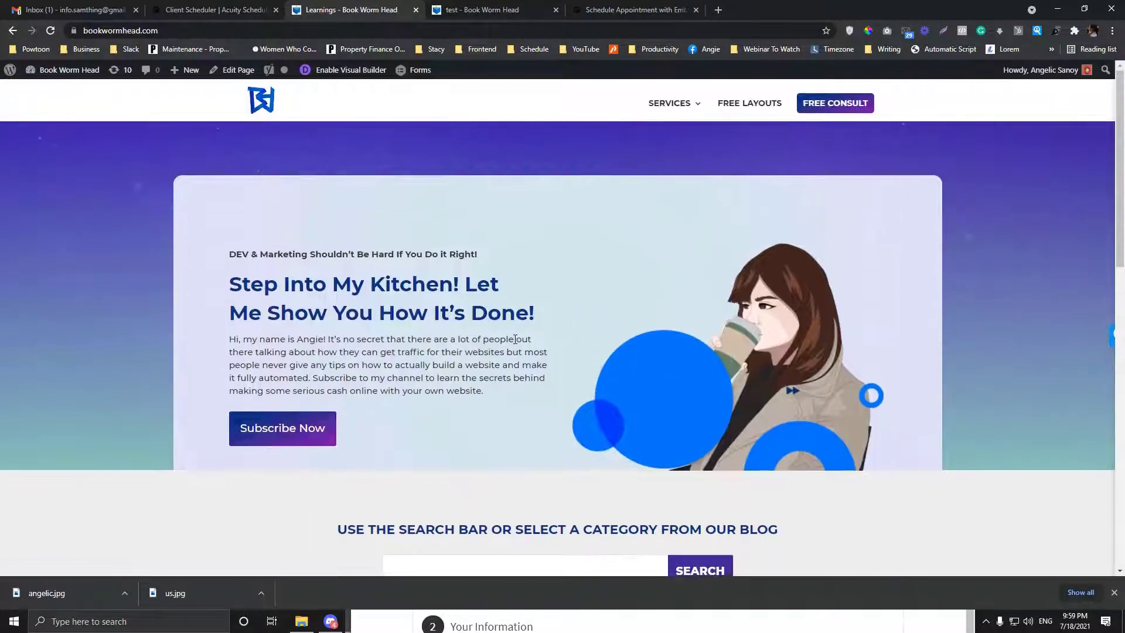
pyautogui.click(242, 5)
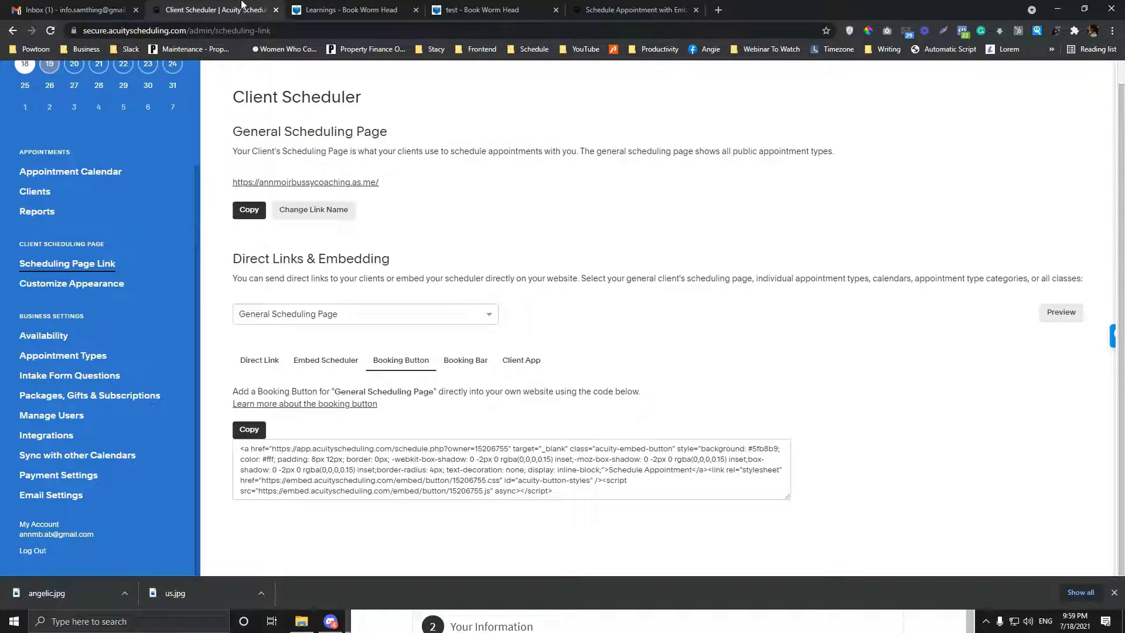
pyautogui.click(322, 6)
pyautogui.click(238, 6)
pyautogui.click(328, 8)
pyautogui.click(238, 8)
pyautogui.click(464, 361)
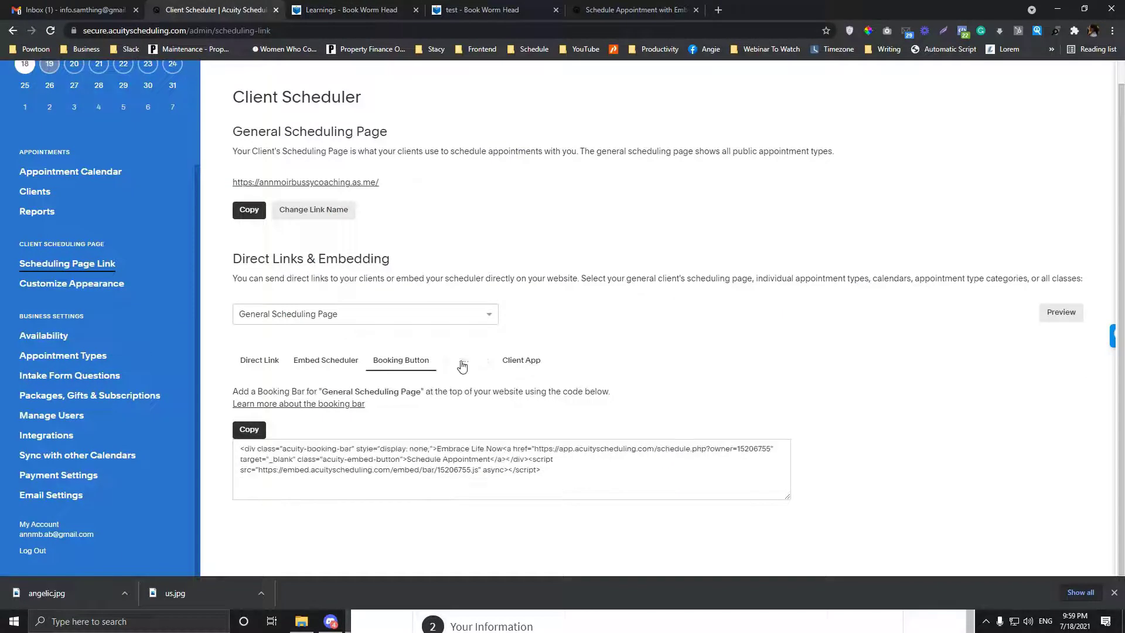
pyautogui.click(532, 366)
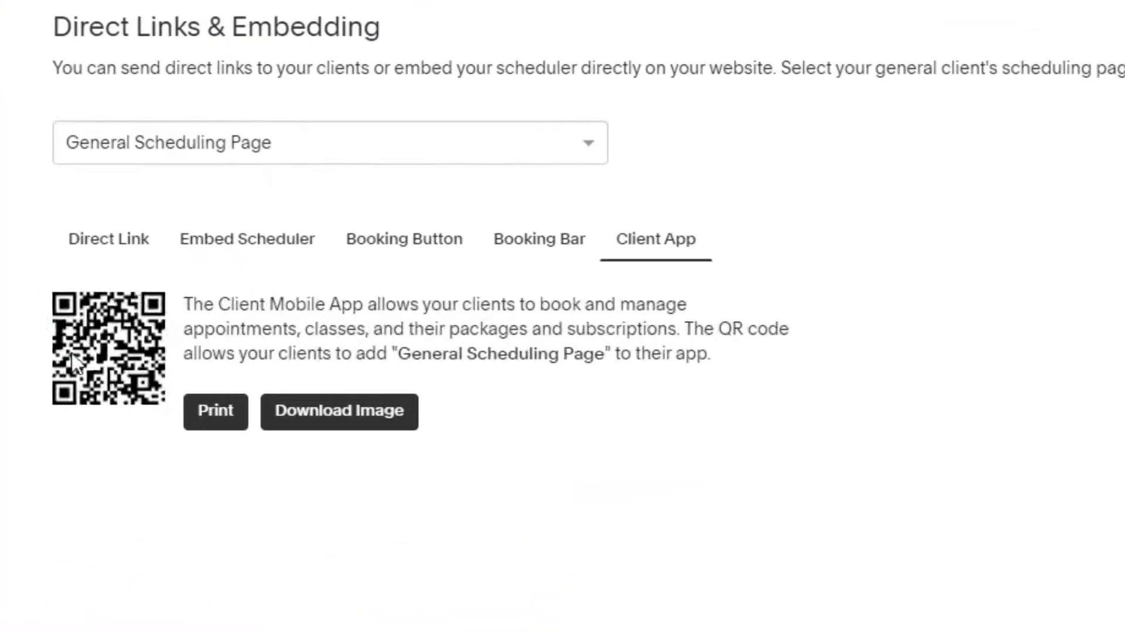
pyautogui.moveTo(71, 353); pyautogui.dragTo(162, 323)
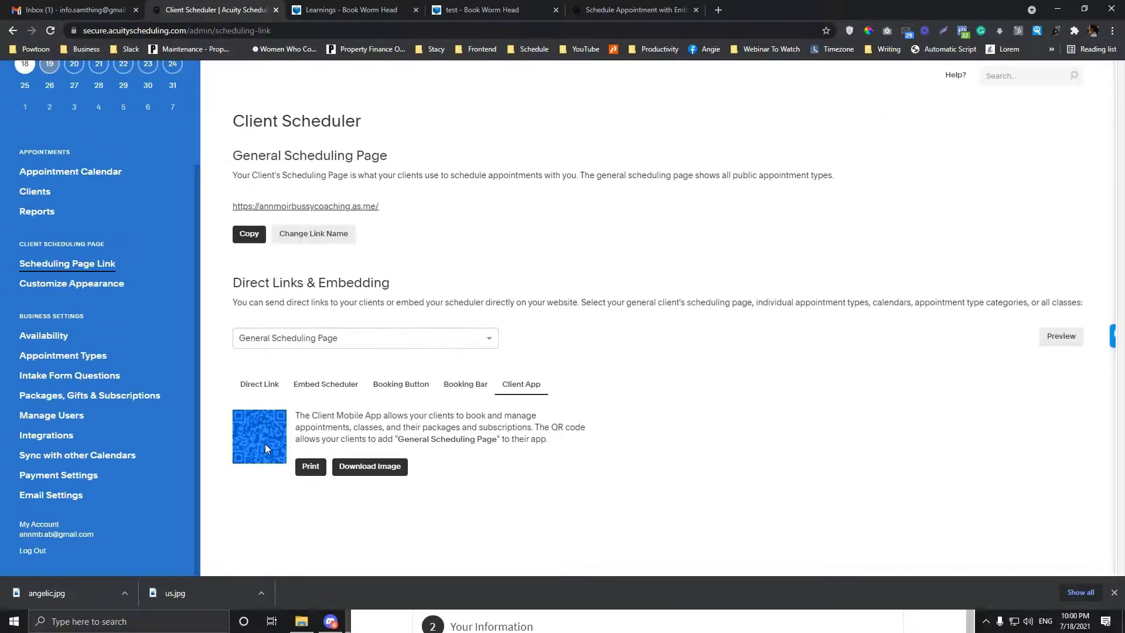
pyautogui.click(482, 10)
pyautogui.click(350, 10)
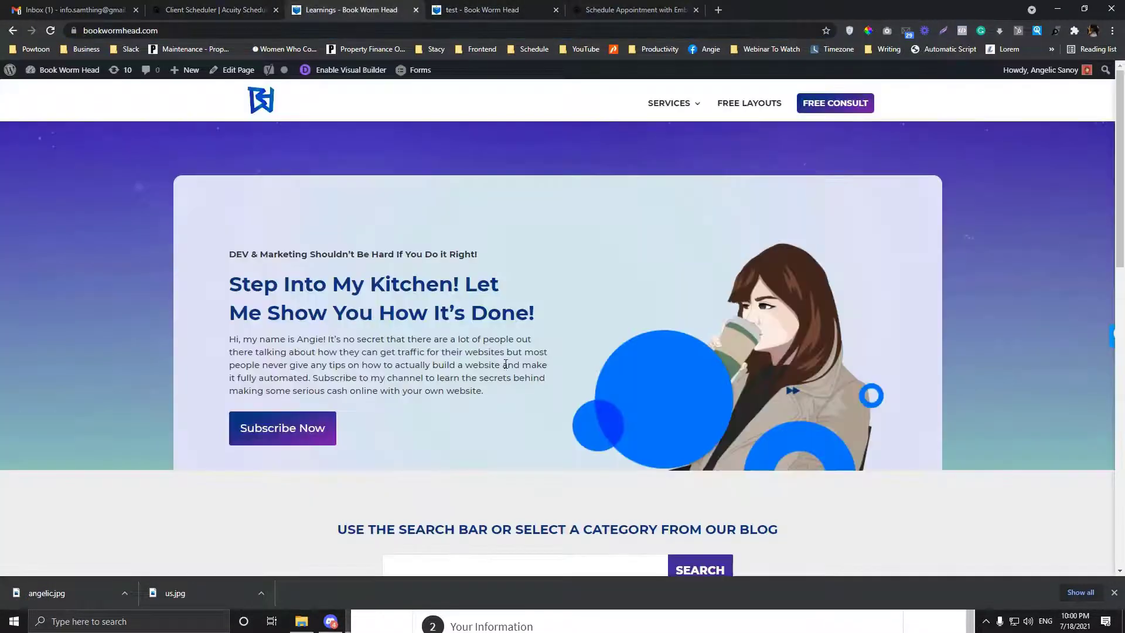
pyautogui.scroll(-15, 442, 352)
pyautogui.click(217, 10)
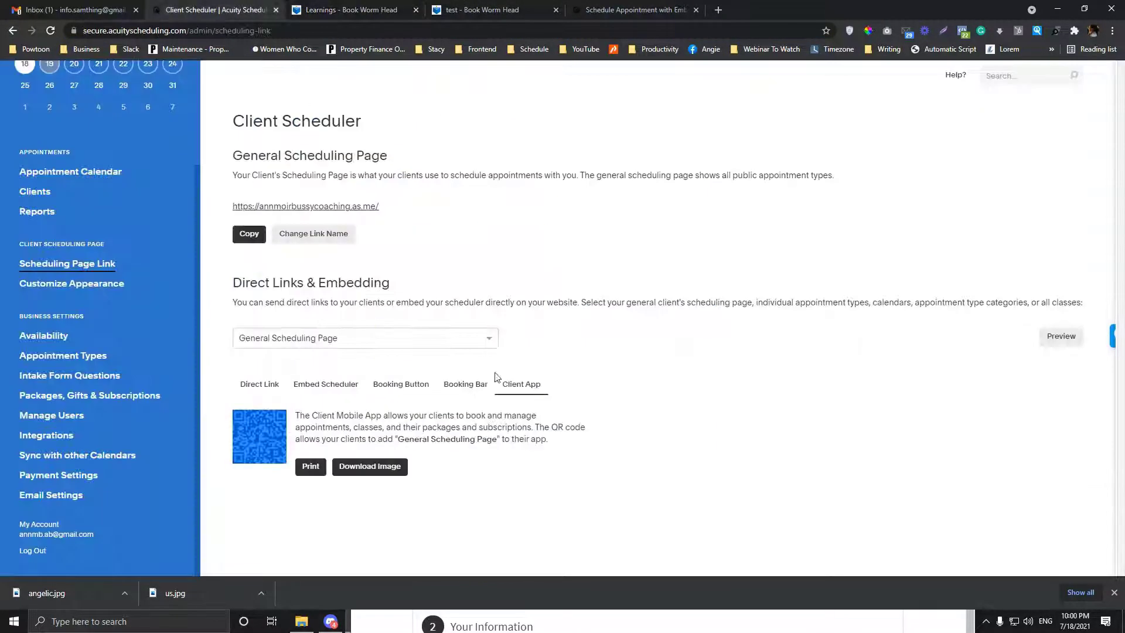
pyautogui.click(414, 346)
pyautogui.scroll(-1, 398, 394)
pyautogui.scroll(1, 363, 375)
# Step: Point the client app QR code at Private Coaching Session and preview its booking page
pyautogui.click(343, 359)
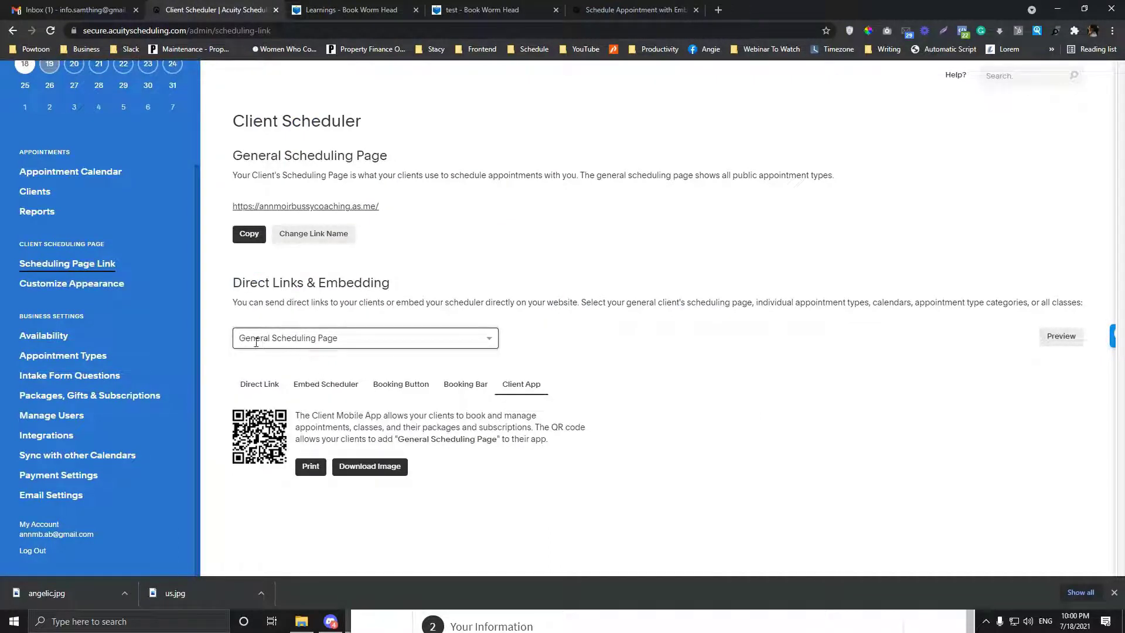
pyautogui.click(282, 340)
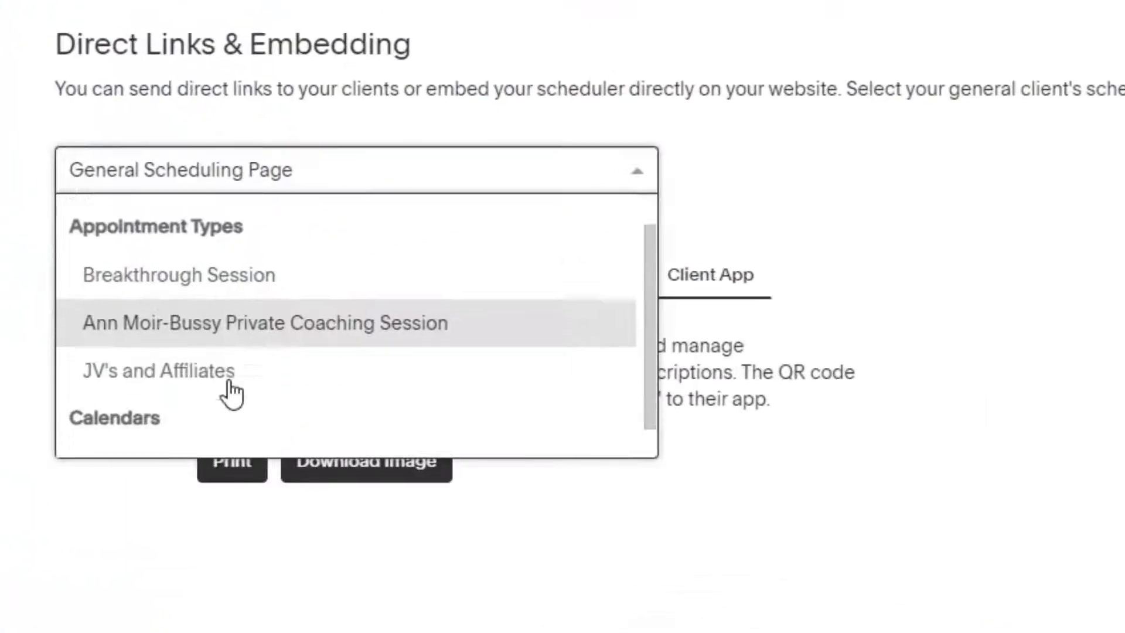
pyautogui.scroll(-1, 211, 250)
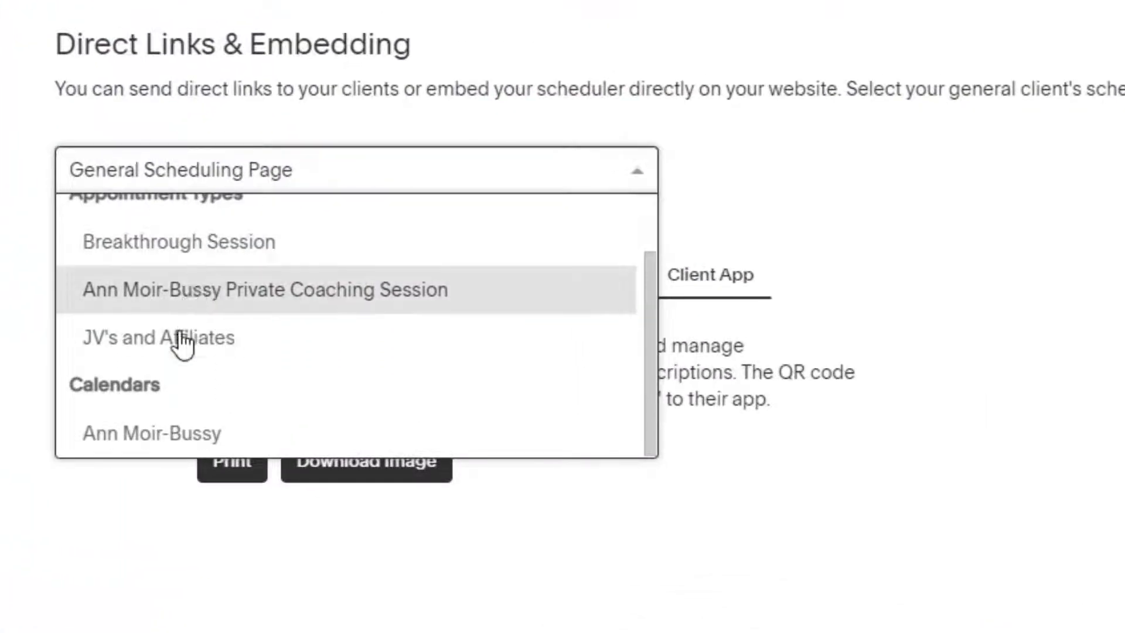
pyautogui.click(176, 300)
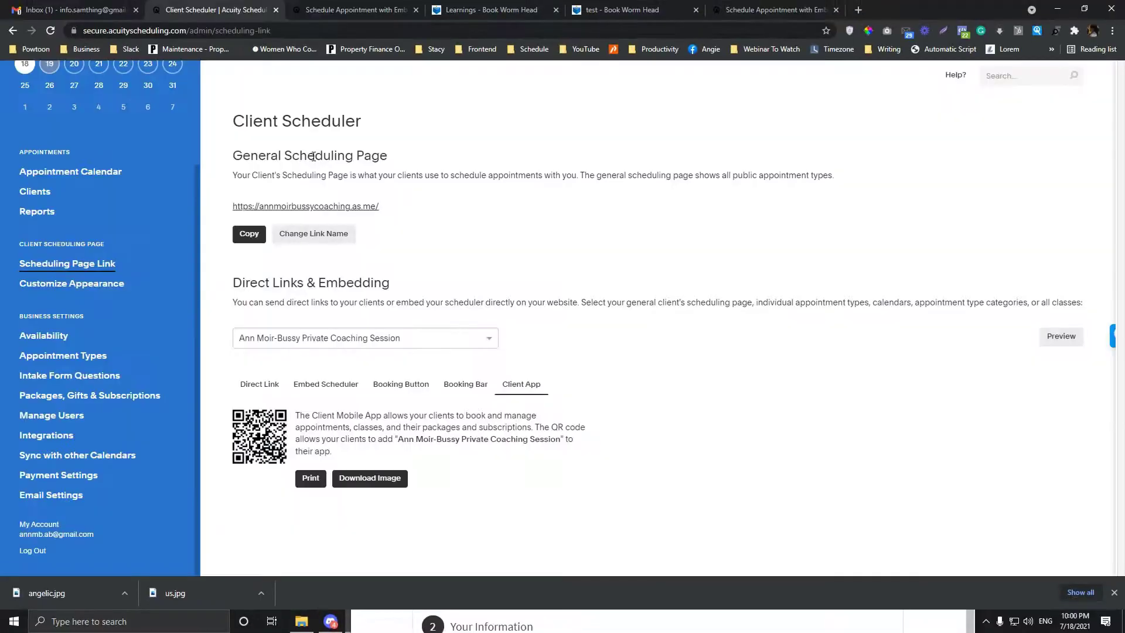
pyautogui.click(316, 6)
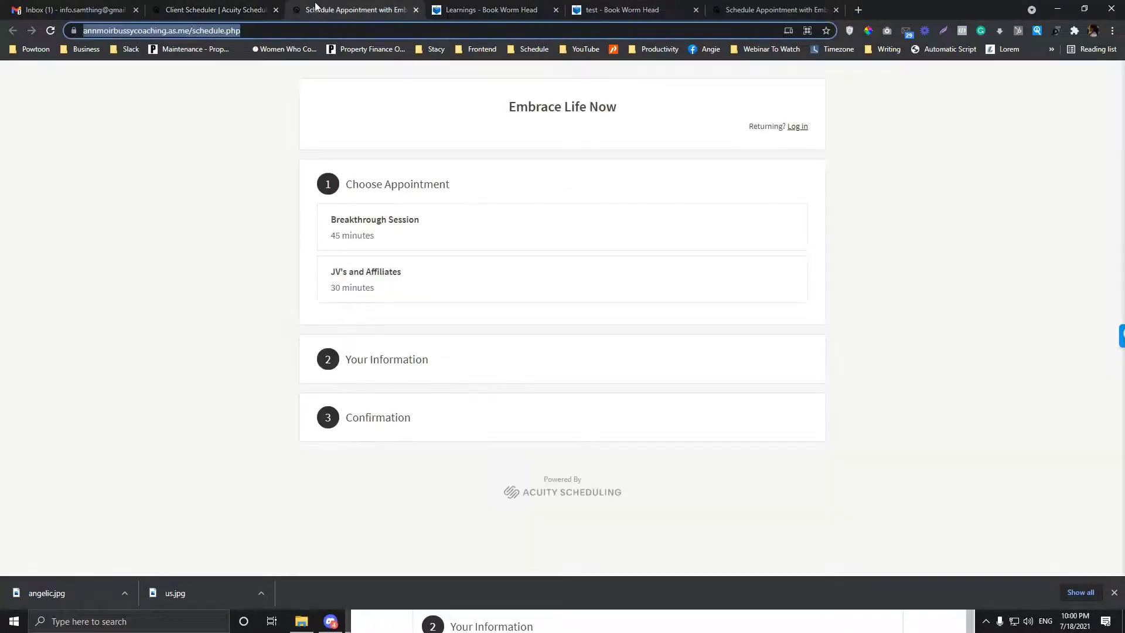
pyautogui.click(190, 7)
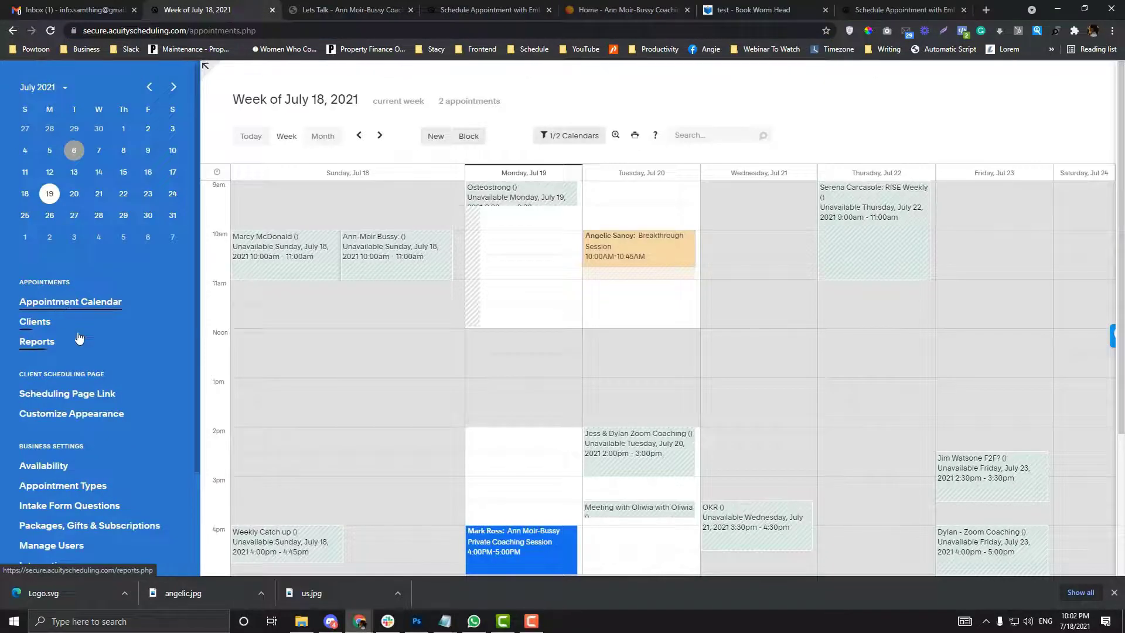
pyautogui.scroll(-2, 68, 363)
# Step: Review the Appearance fields, keep Sunday as Week Starts On, then go to Scheduling Page Options
pyautogui.click(68, 363)
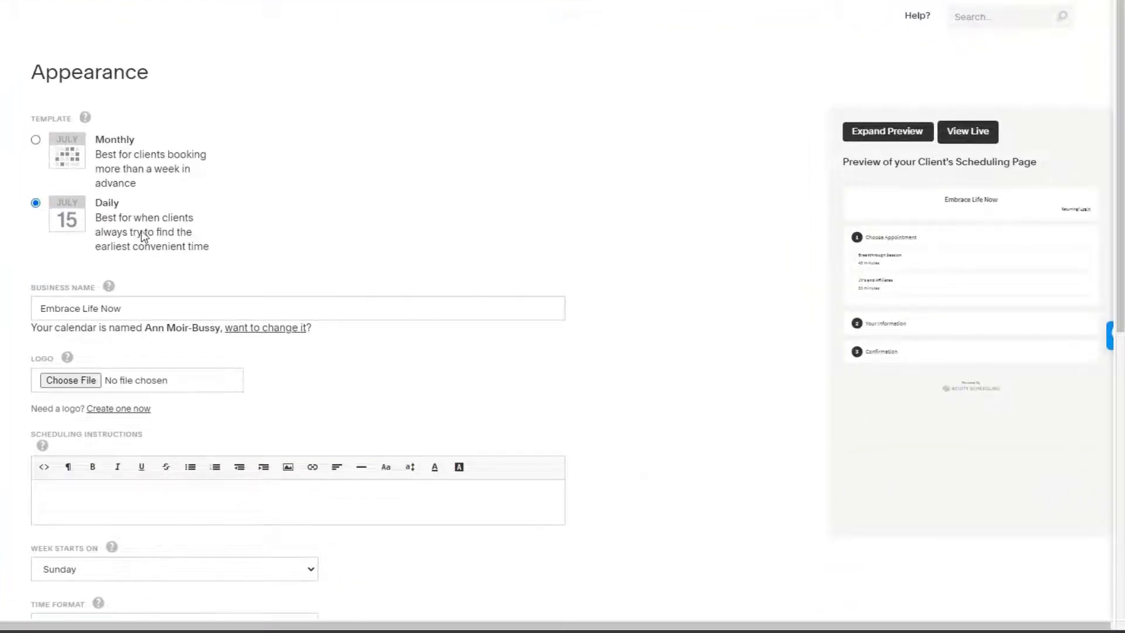
pyautogui.scroll(-2, 158, 246)
pyautogui.moveTo(168, 164); pyautogui.dragTo(7, 168)
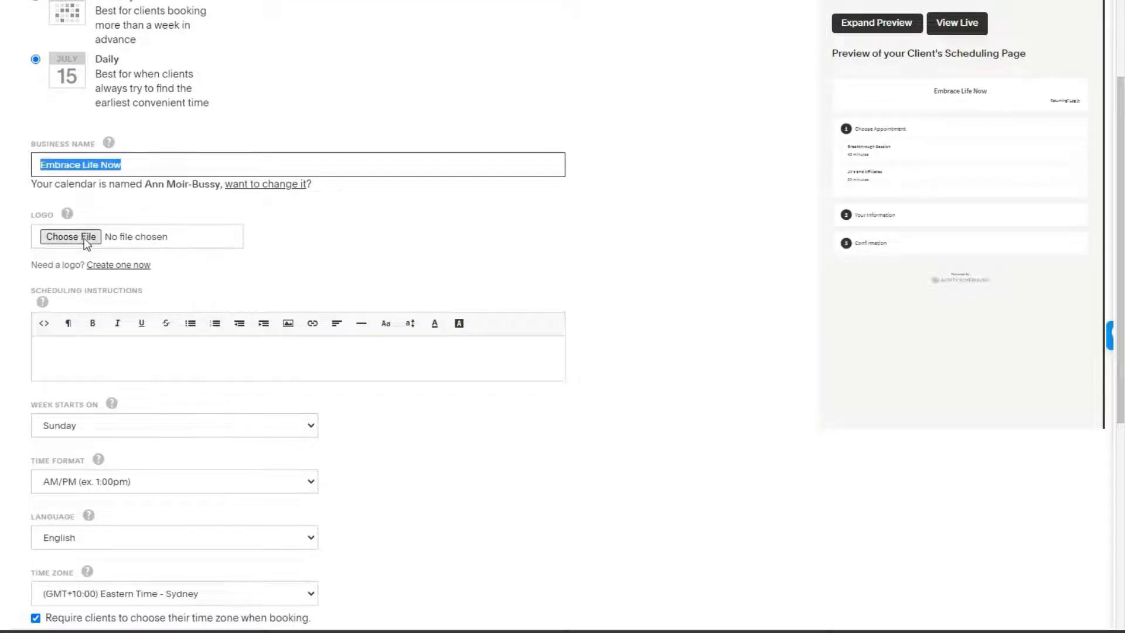
pyautogui.scroll(-2, 79, 248)
pyautogui.click(61, 207)
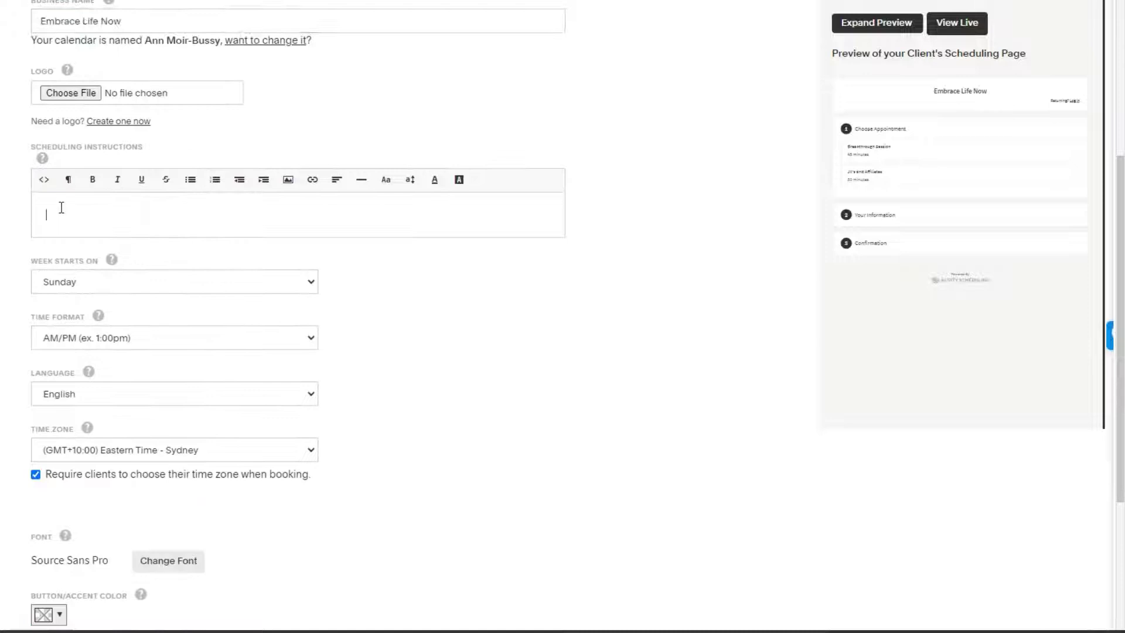
pyautogui.click(101, 283)
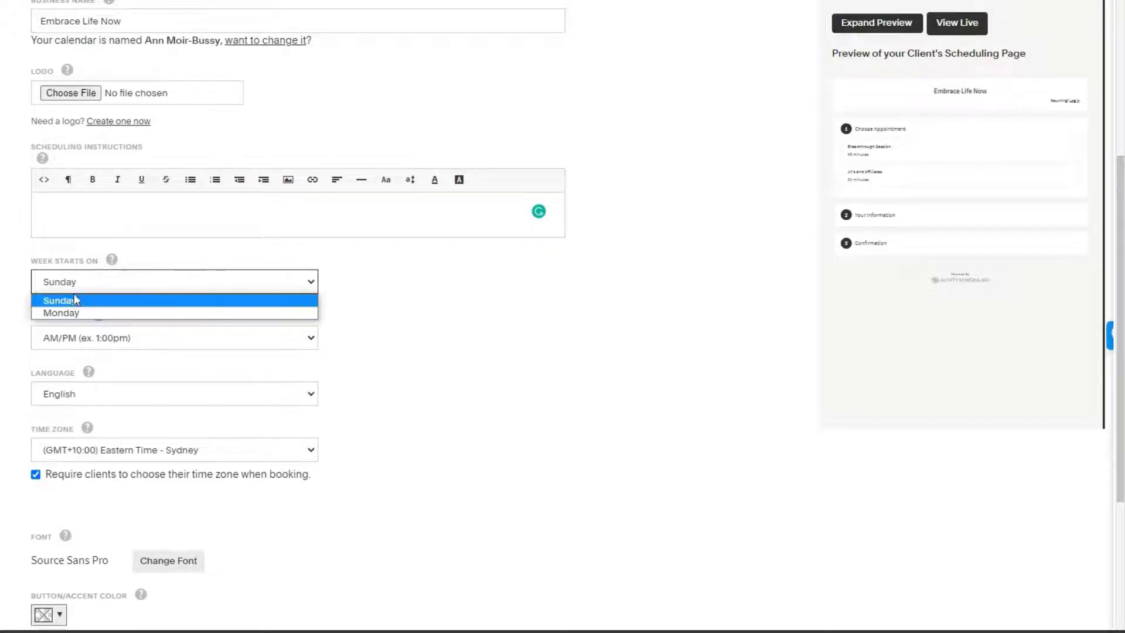
pyautogui.click(100, 302)
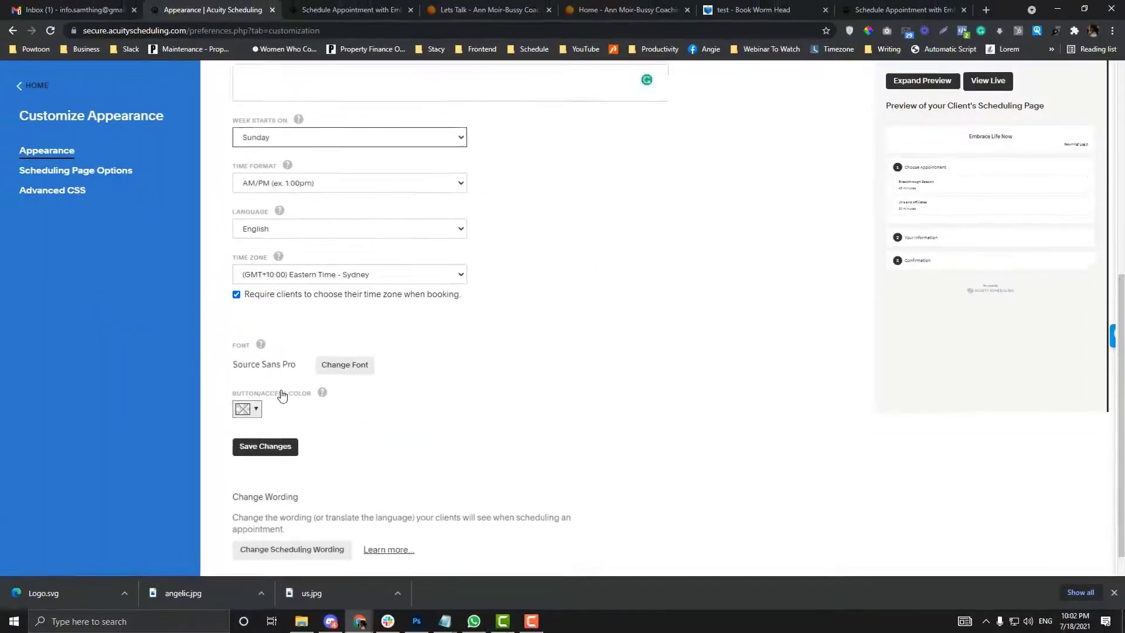
pyautogui.scroll(2, 91, 455)
pyautogui.click(85, 176)
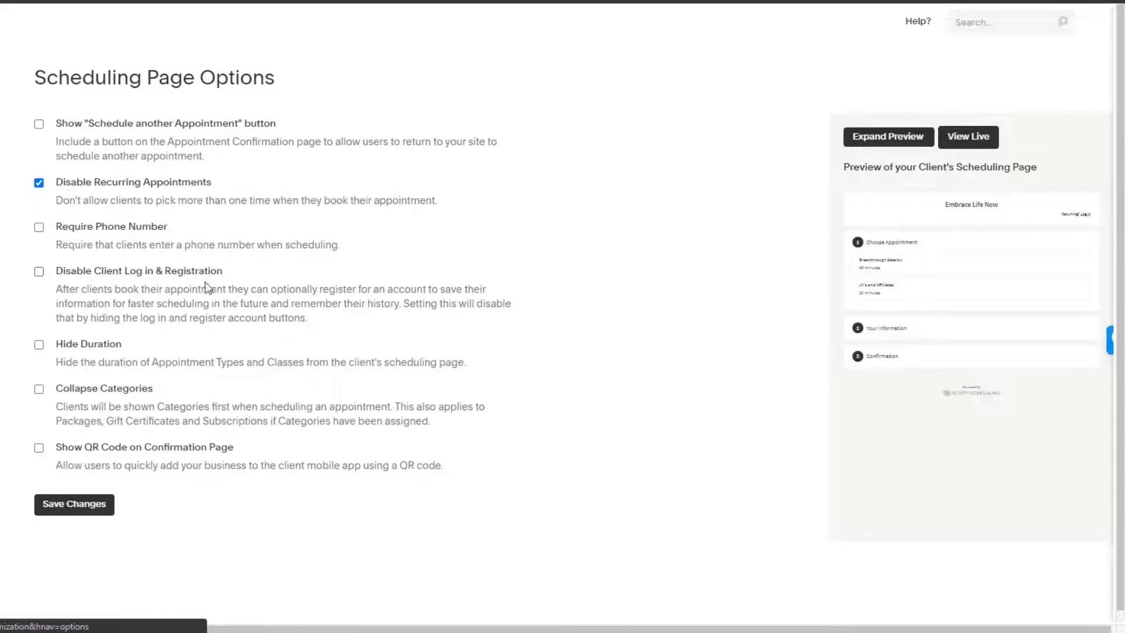
# Step: Toggle Disable Client Log in & Registration, save changes, and view the Advanced CSS page
pyautogui.click(39, 272)
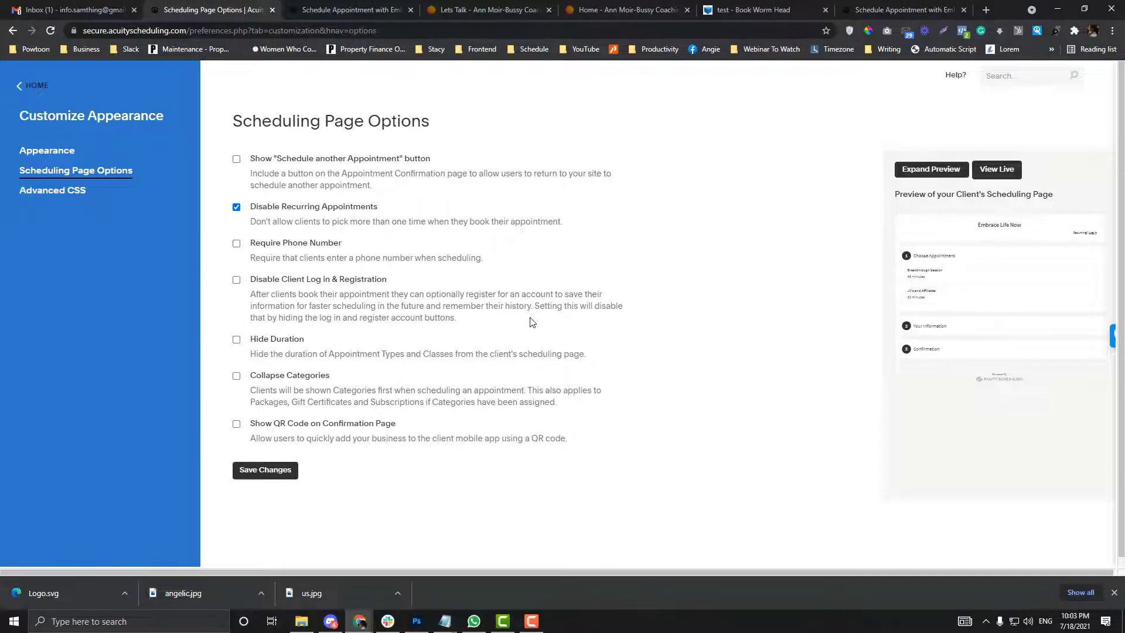
pyautogui.click(281, 471)
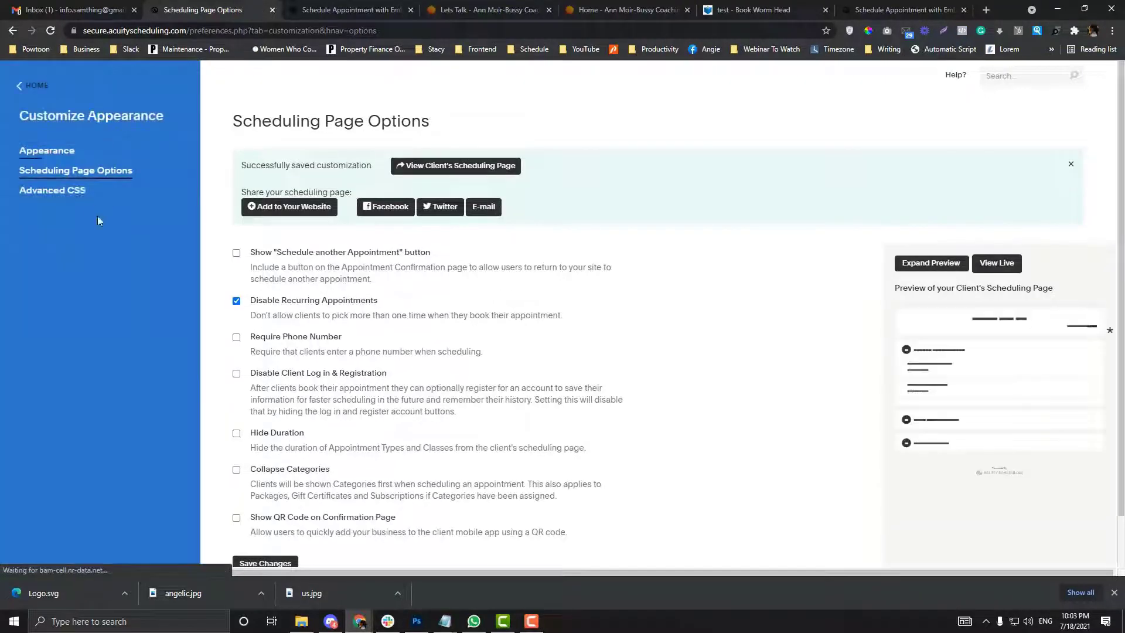
pyautogui.click(71, 192)
pyautogui.scroll(-1, 410, 220)
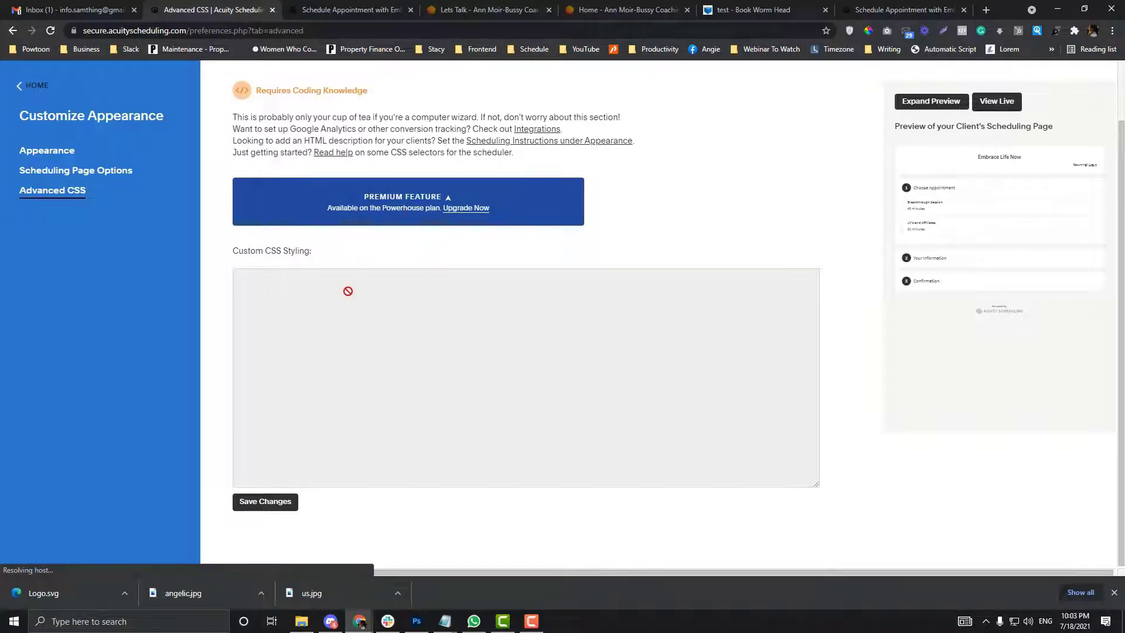
pyautogui.click(339, 8)
pyautogui.rightClick(322, 177)
pyautogui.click(228, 8)
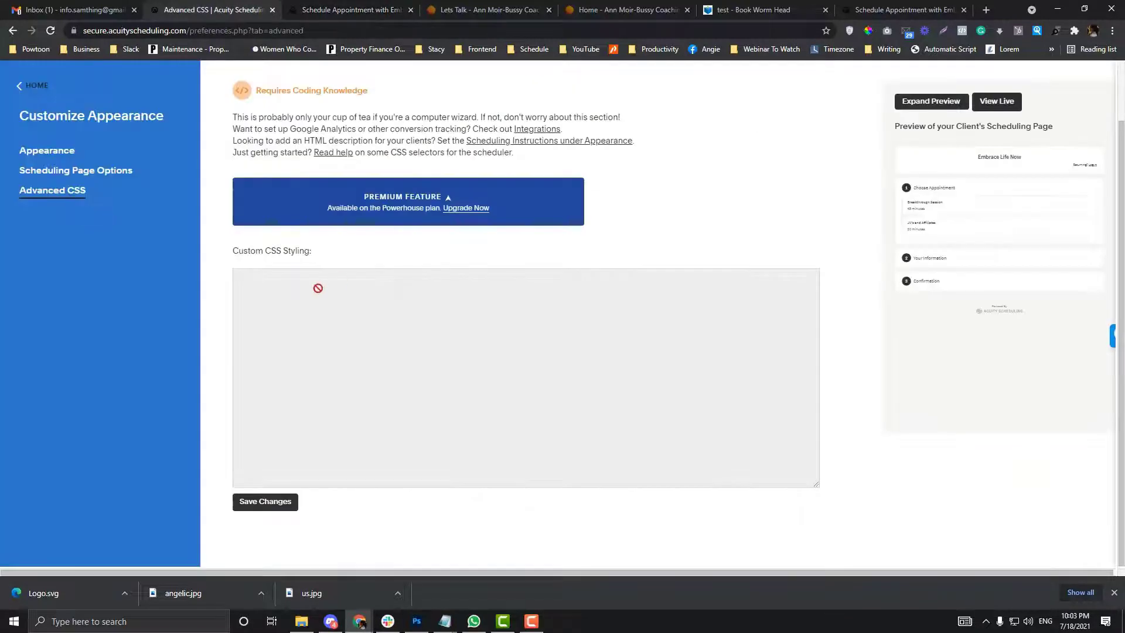
pyautogui.click(325, 7)
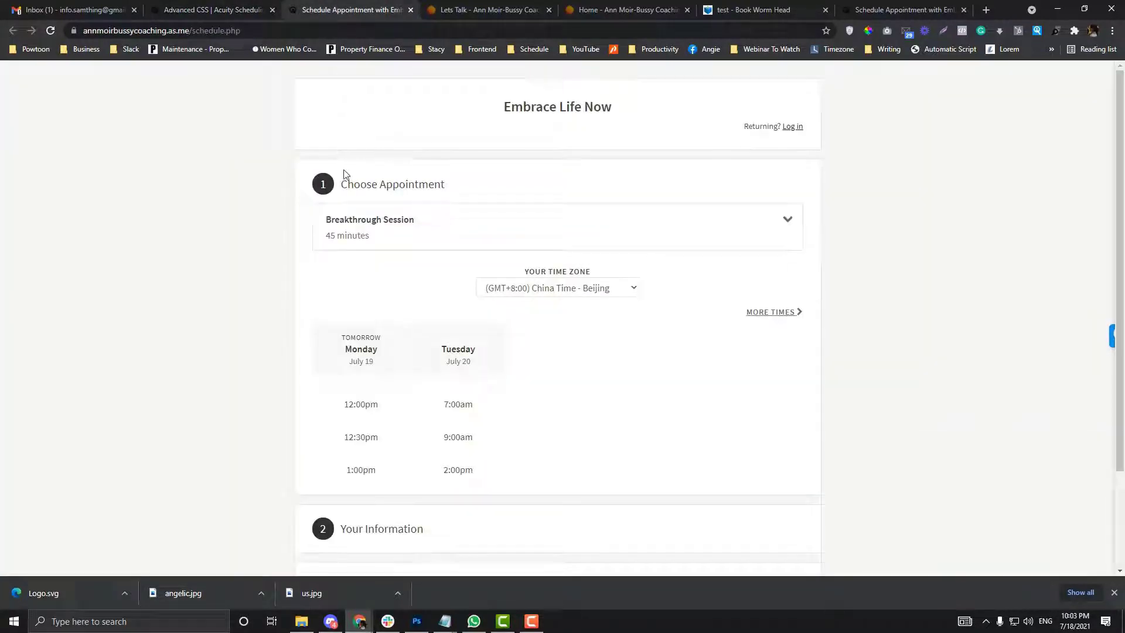
pyautogui.rightClick(322, 191)
pyautogui.click(377, 380)
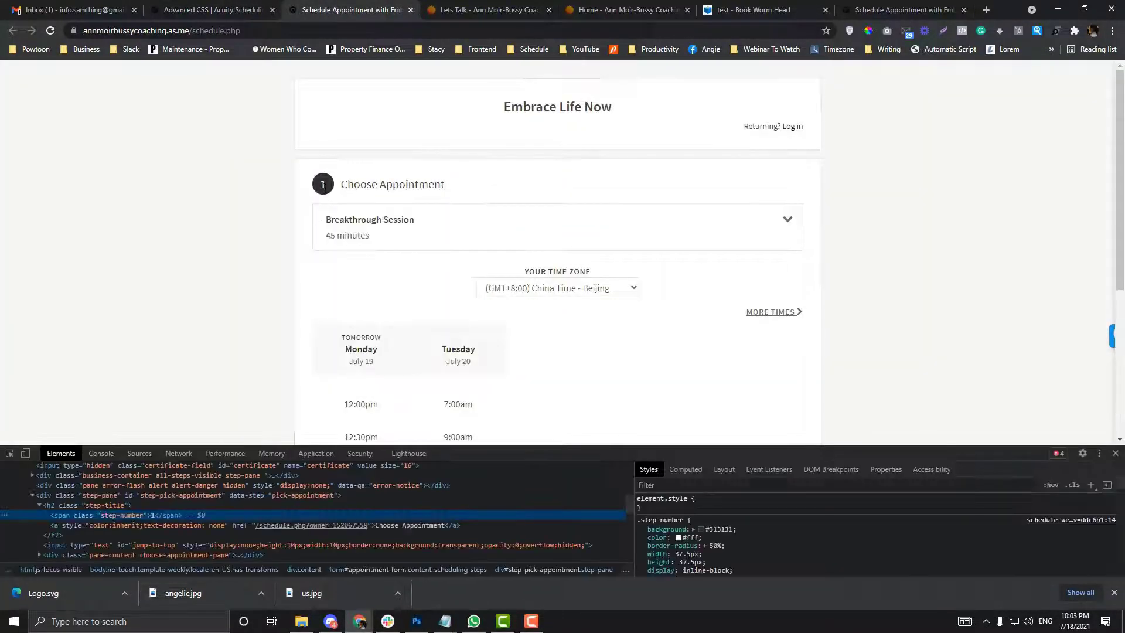
pyautogui.click(10, 454)
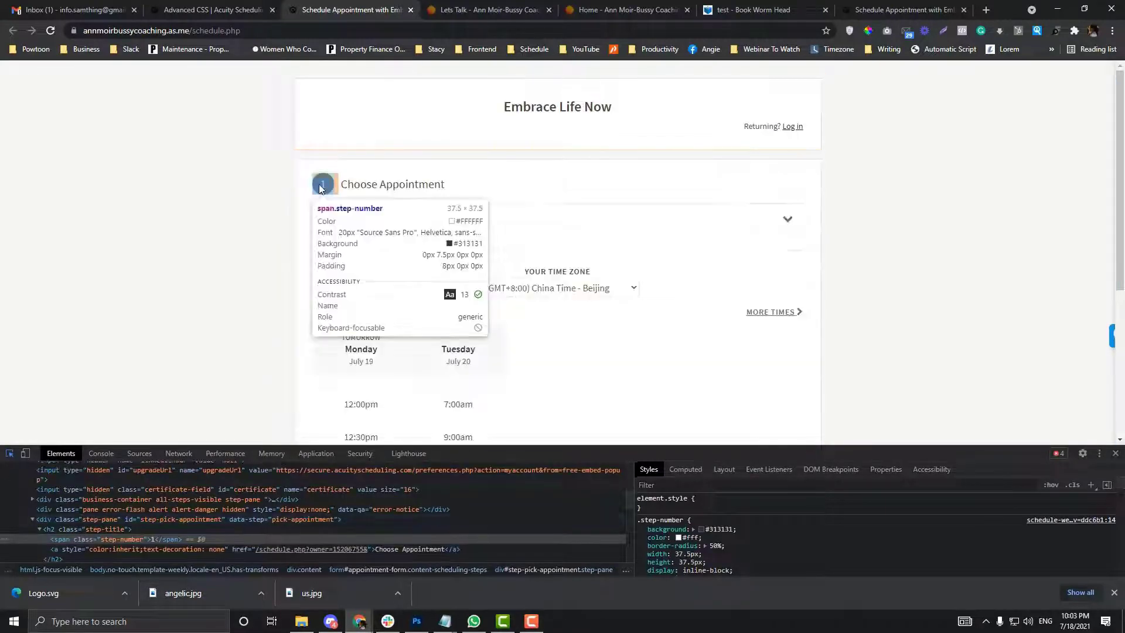
pyautogui.click(321, 188)
pyautogui.click(709, 529)
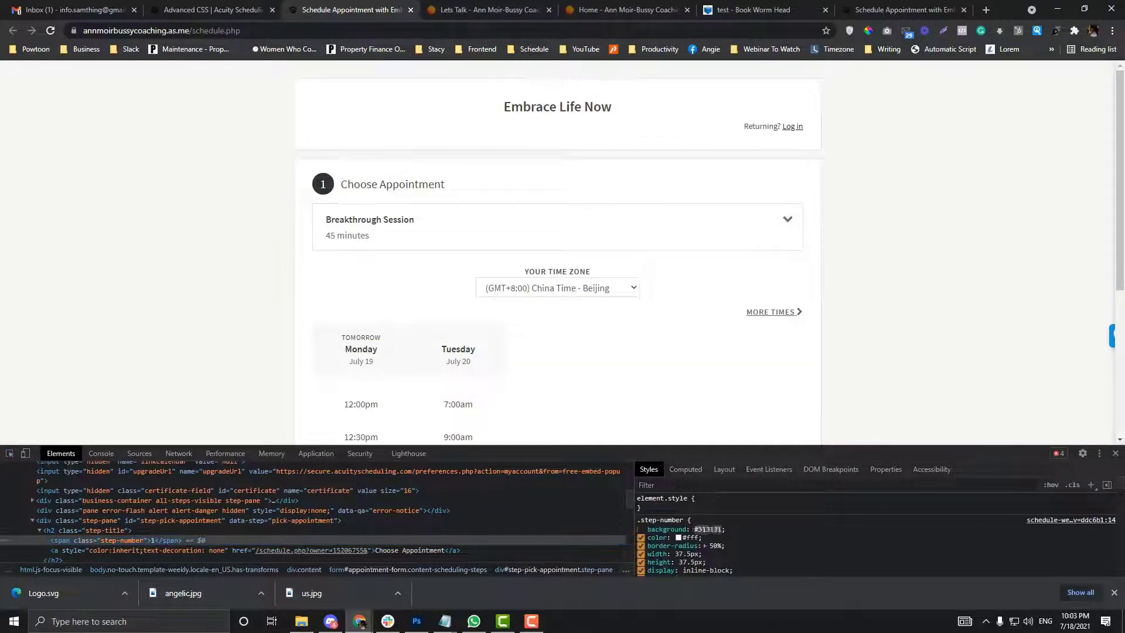
pyautogui.write('red')
pyautogui.press('Return')
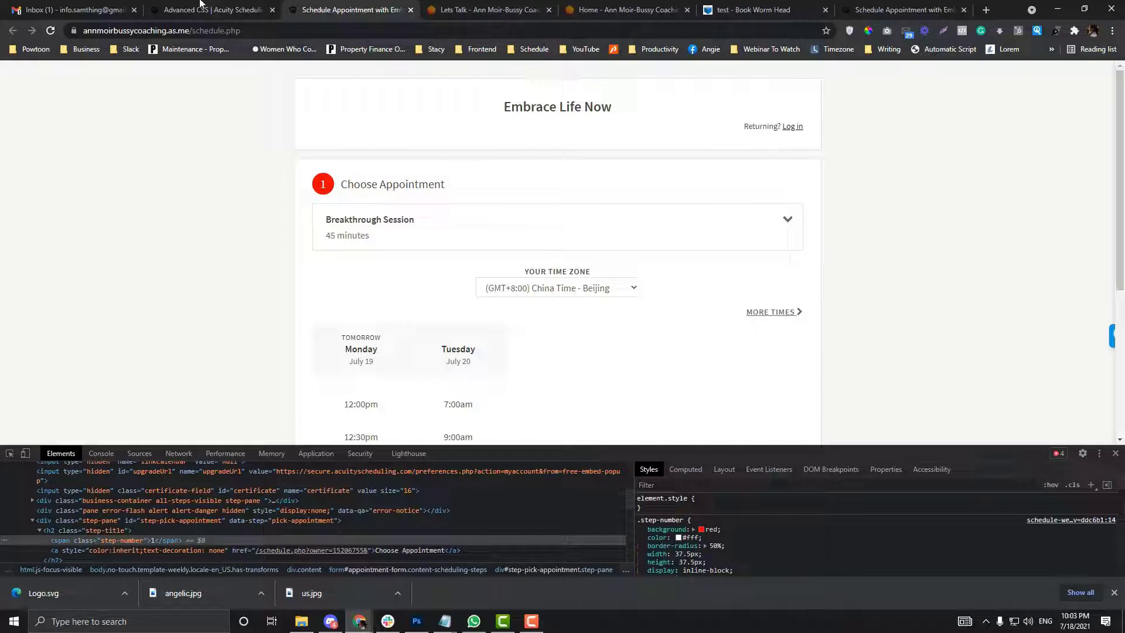
pyautogui.click(200, 7)
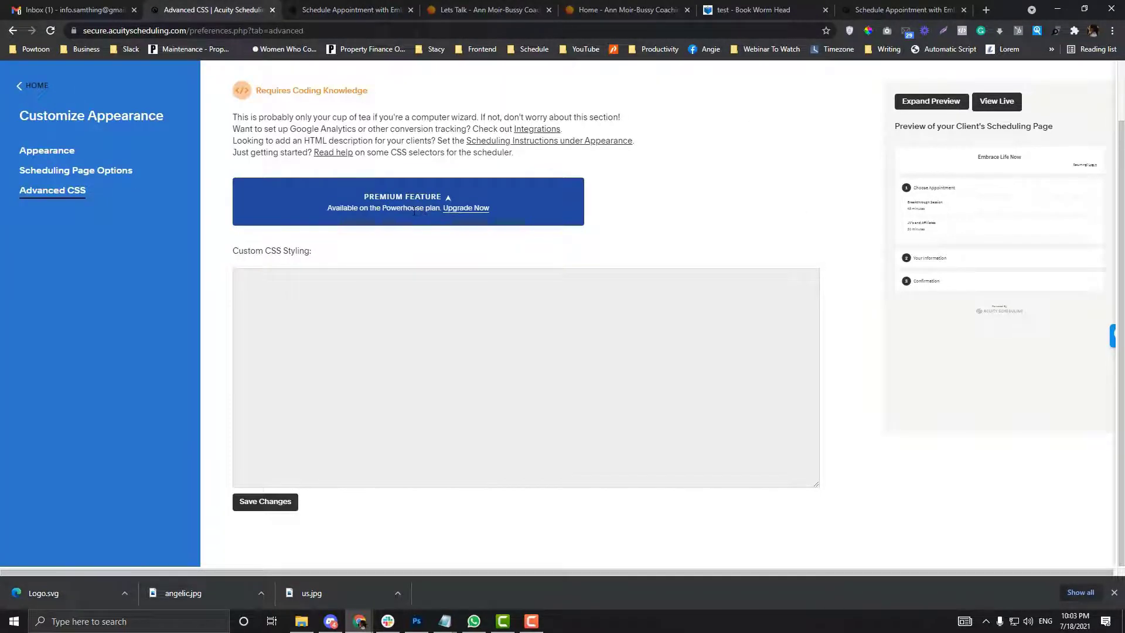
pyautogui.hotkey('ctrl', 'Tab')
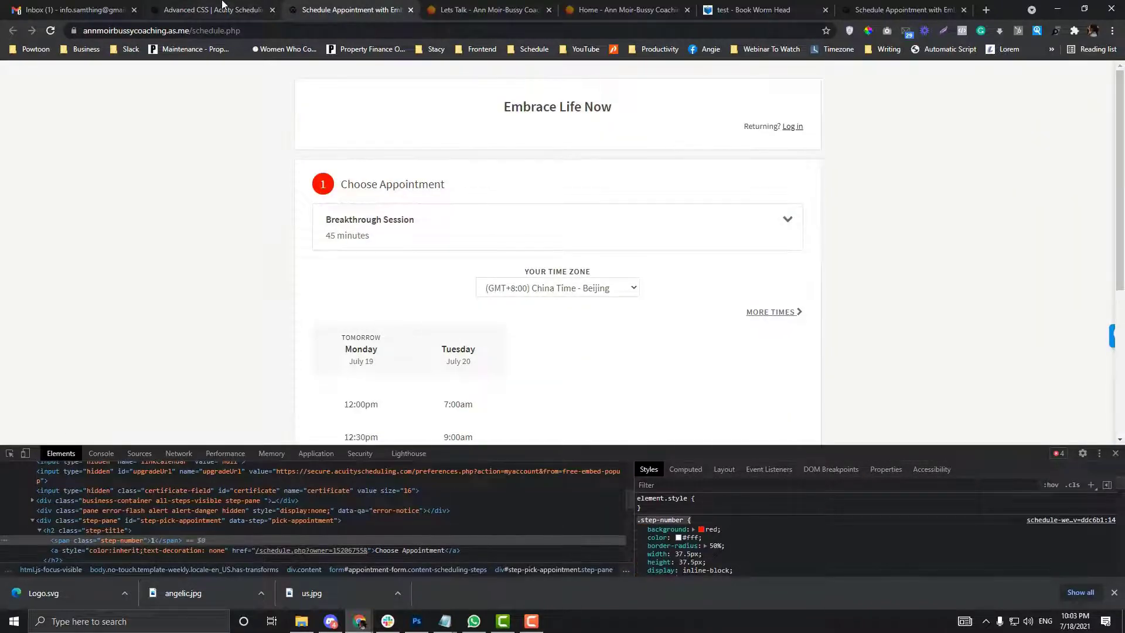
pyautogui.hotkey('ctrl', 'shift', 'Tab')
pyautogui.moveTo(445, 620)
pyautogui.click(505, 571)
pyautogui.hotkey('ctrl', 'a')
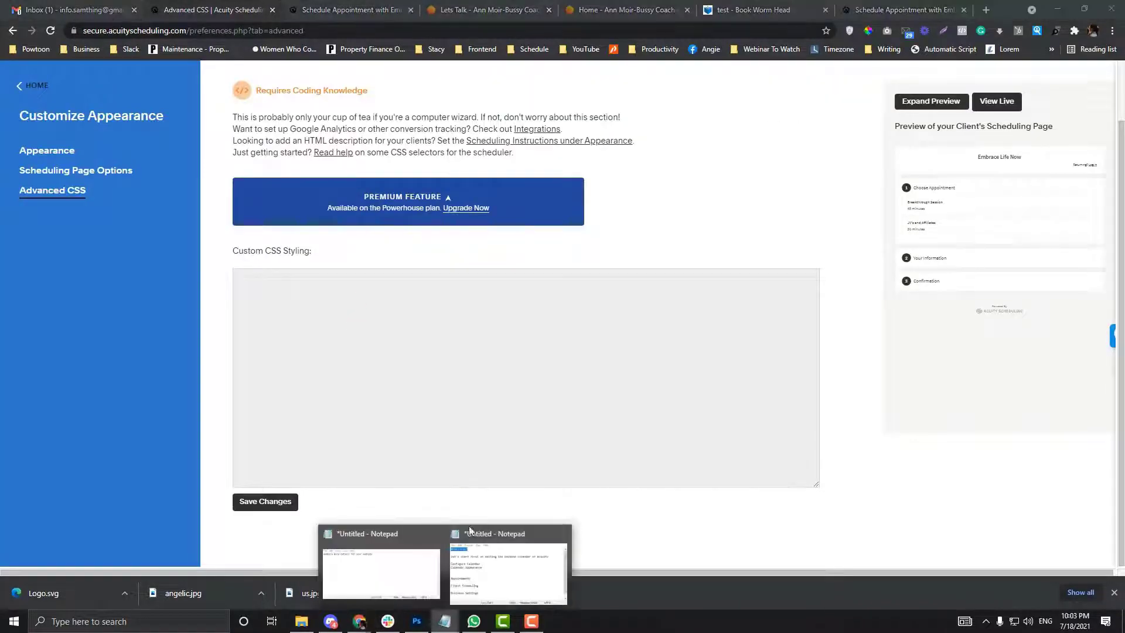
pyautogui.write('.step-number {')
pyautogui.press('Return')
pyautogui.write('background:red')
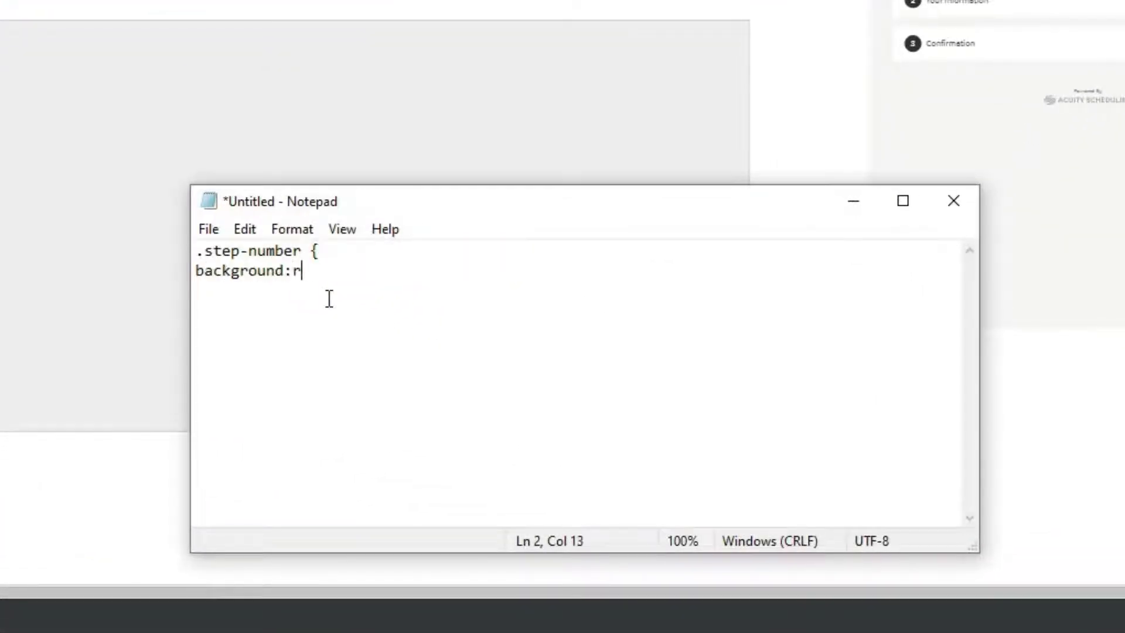
pyautogui.write(';')
pyautogui.press('Return')
pyautogui.write('}')
pyautogui.hotkey('ctrl', 'a')
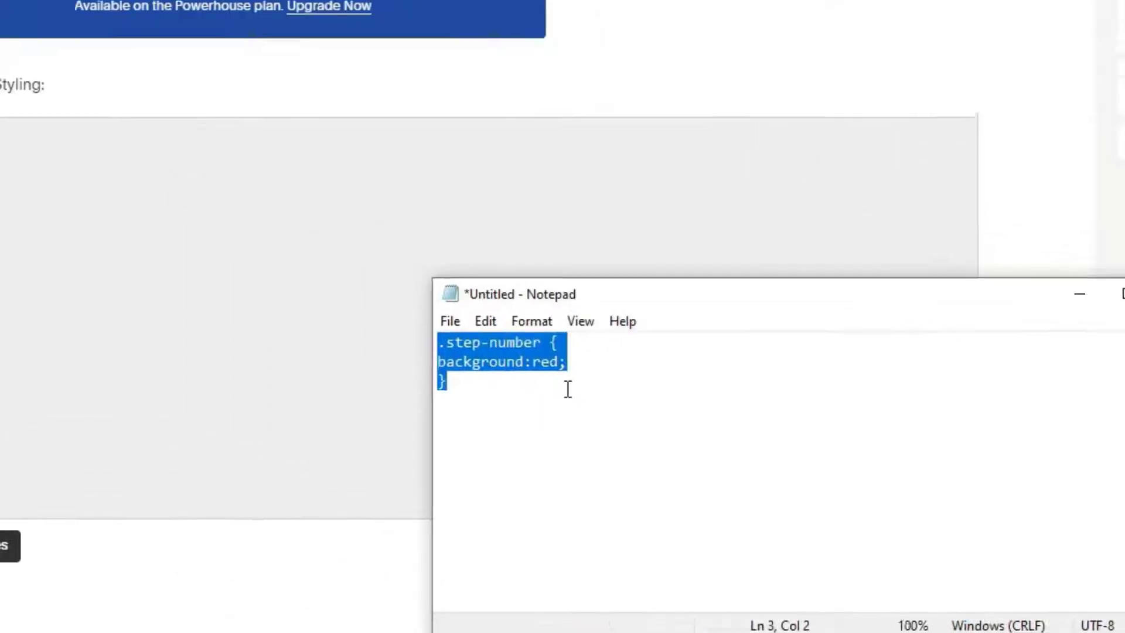
pyautogui.moveTo(502, 364); pyautogui.dragTo(0, 177)
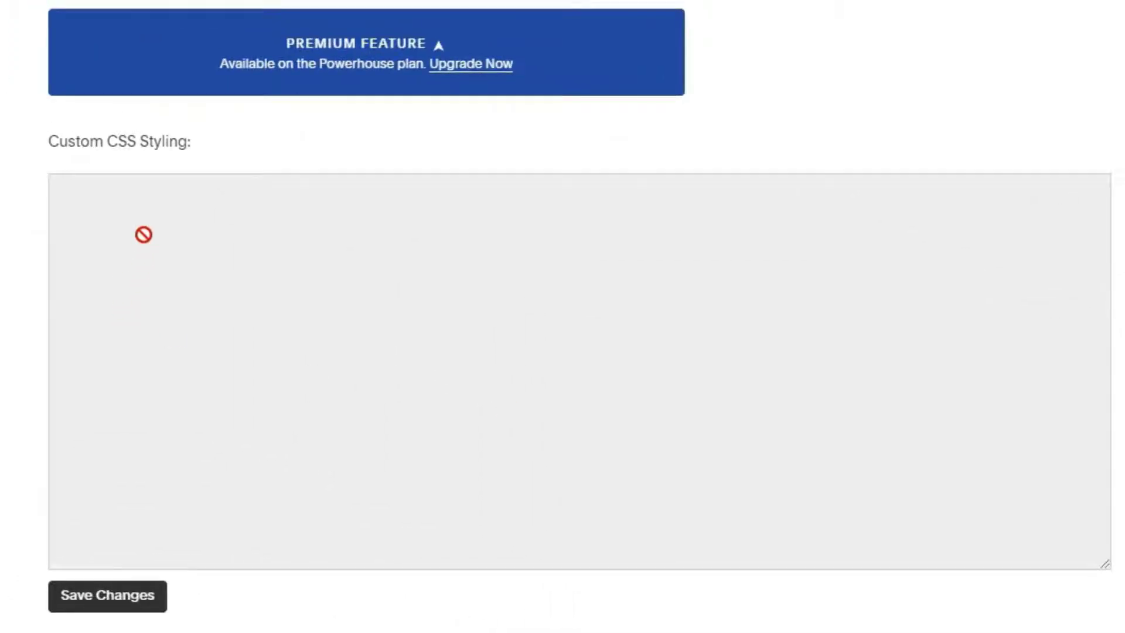
pyautogui.moveTo(144, 235); pyautogui.dragTo(216, 307)
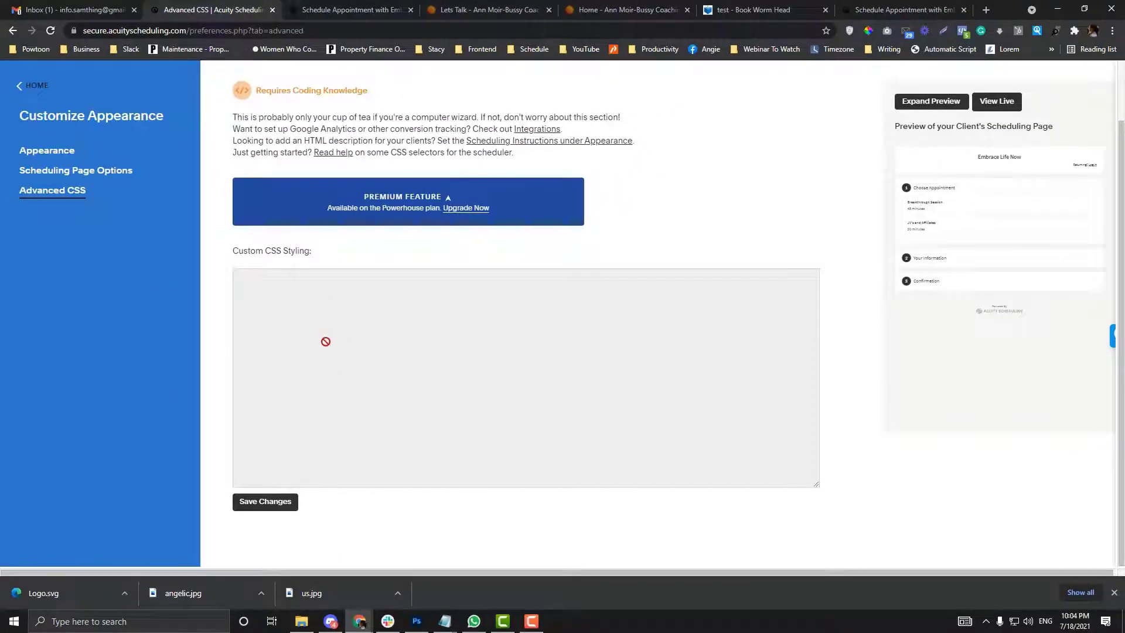
pyautogui.moveTo(325, 341); pyautogui.dragTo(510, 380)
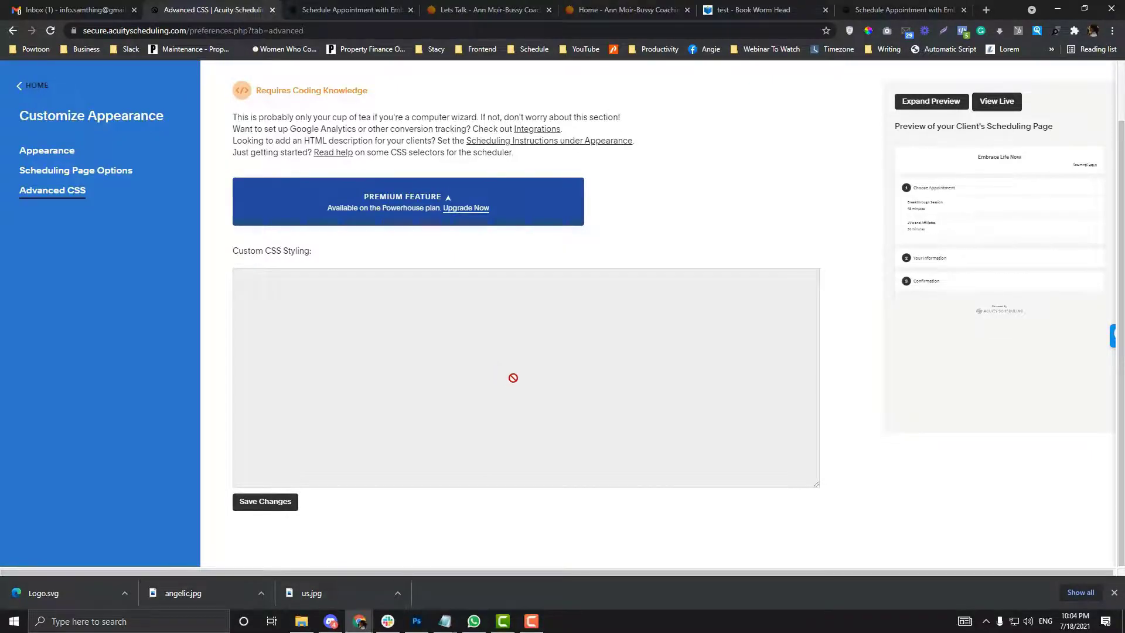